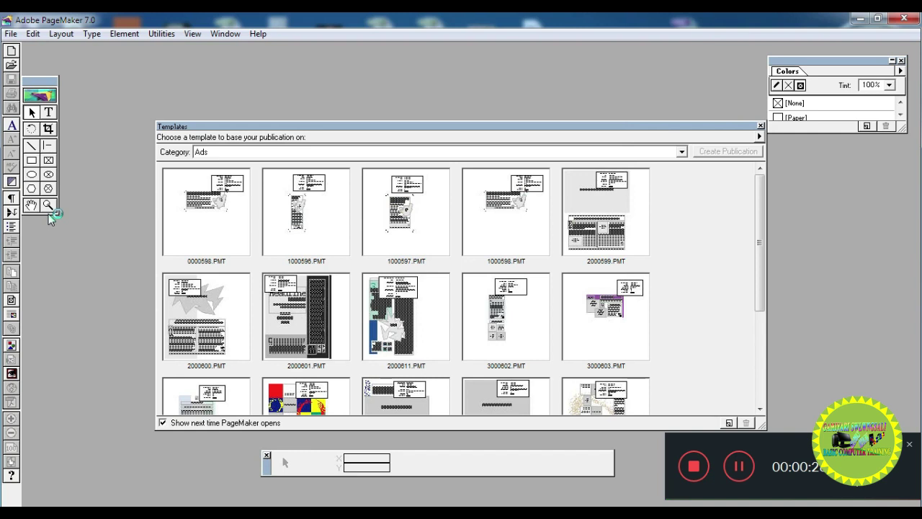
- Dismiss the template chooser and start a new publication with custom page dimensions of 8.5 x 9.5 inches
{"action": "left_click", "coordinate": [761, 126]}
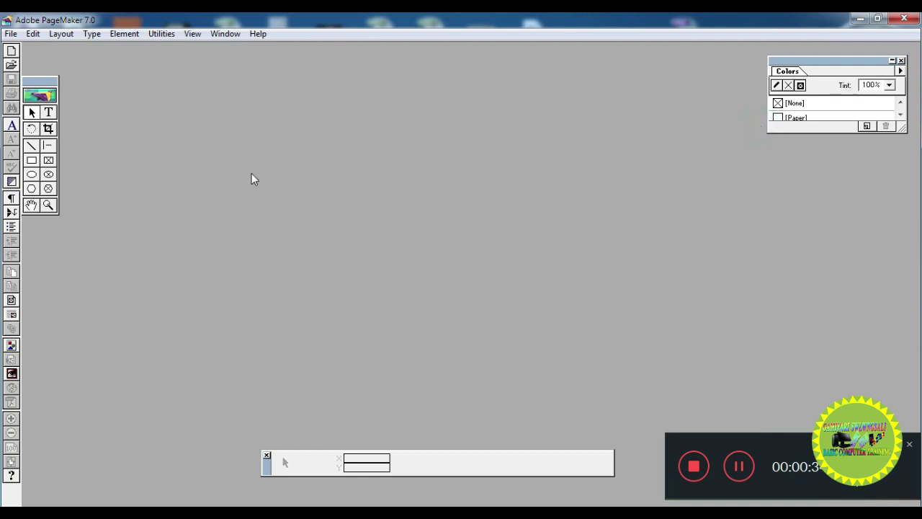
{"action": "left_click", "coordinate": [11, 34]}
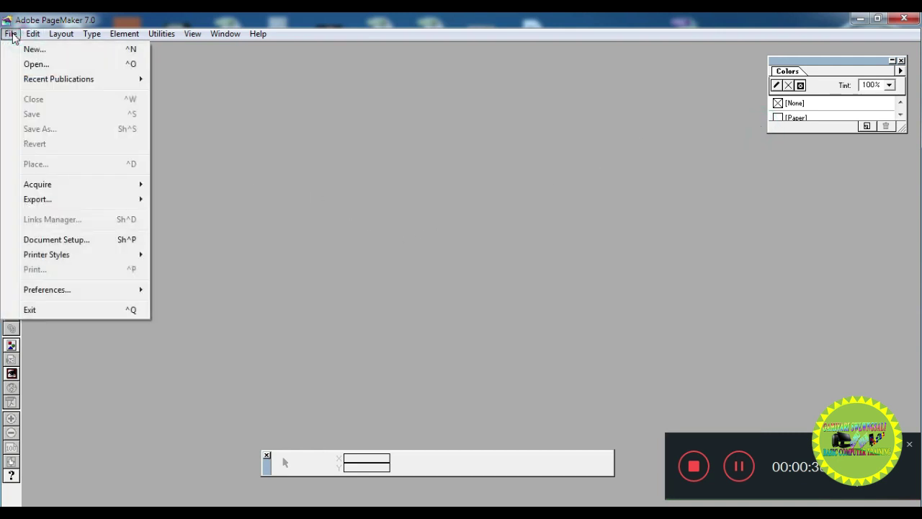
{"action": "left_click", "coordinate": [26, 50]}
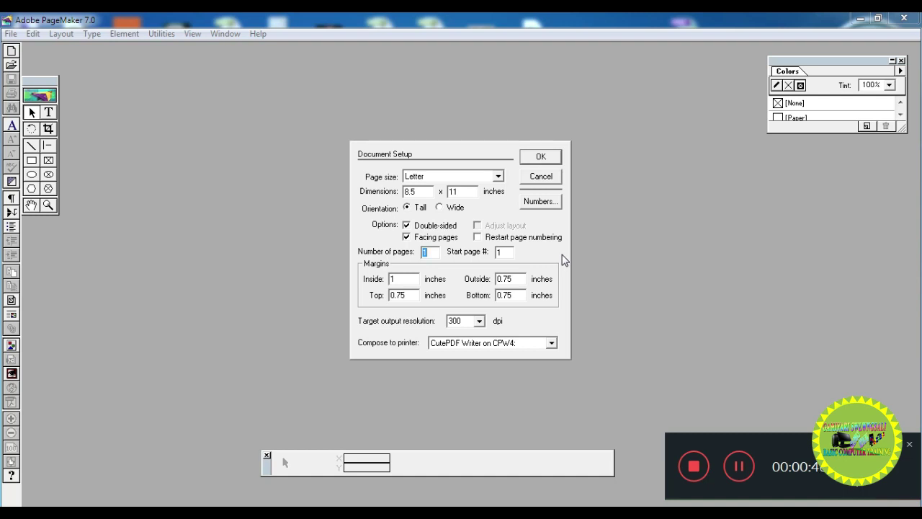
{"action": "left_click", "coordinate": [438, 176]}
{"action": "left_click", "coordinate": [423, 215]}
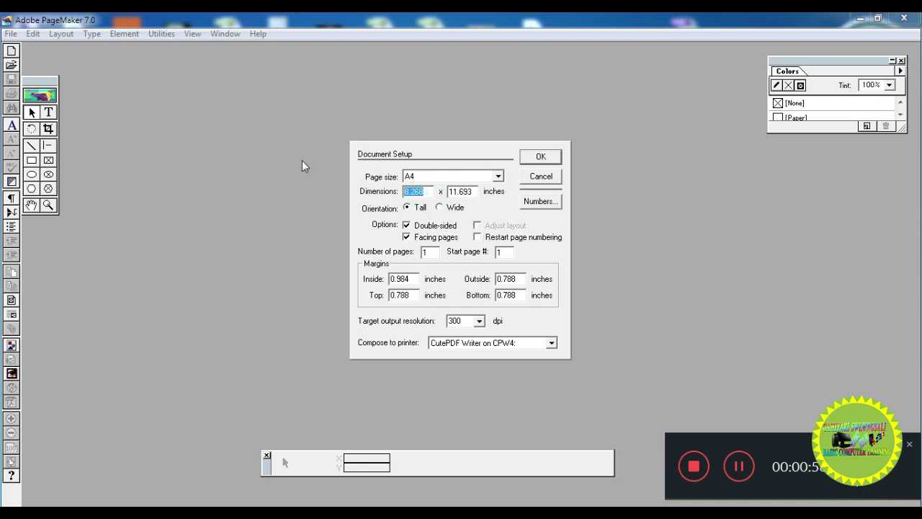
{"action": "type", "text": "5"}
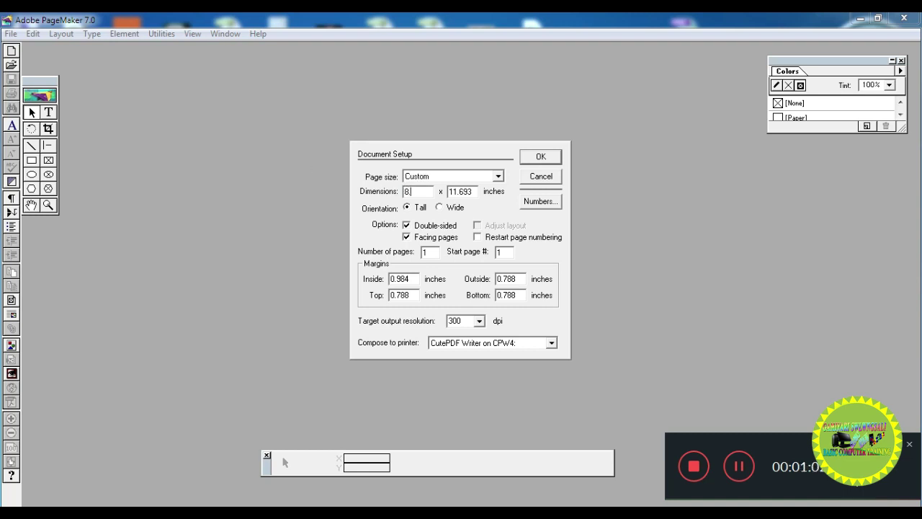
{"action": "double_click", "coordinate": [476, 189]}
{"action": "type", "text": "9.5"}
- Set the inside, outside, top and bottom margins to 0.9 inches each and create the publication
{"action": "left_click_drag", "start_coordinate": [531, 279], "coordinate": [503, 278]}
{"action": "type", "text": "0"}
{"action": "key", "text": "BackSpace"}
{"action": "key", "text": "BackSpace"}
{"action": "left_click_drag", "start_coordinate": [517, 294], "coordinate": [503, 295]}
{"action": "type", "text": "79"}
{"action": "left_click", "coordinate": [412, 296]}
{"action": "key", "text": "BackSpace"}
{"action": "key", "text": "BackSpace"}
{"action": "key", "text": "BackSpace"}
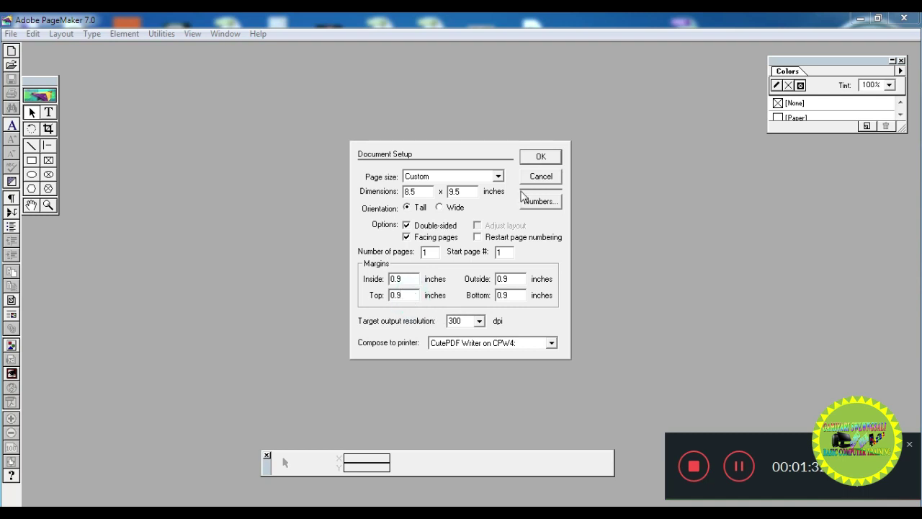
{"action": "left_click", "coordinate": [543, 157]}
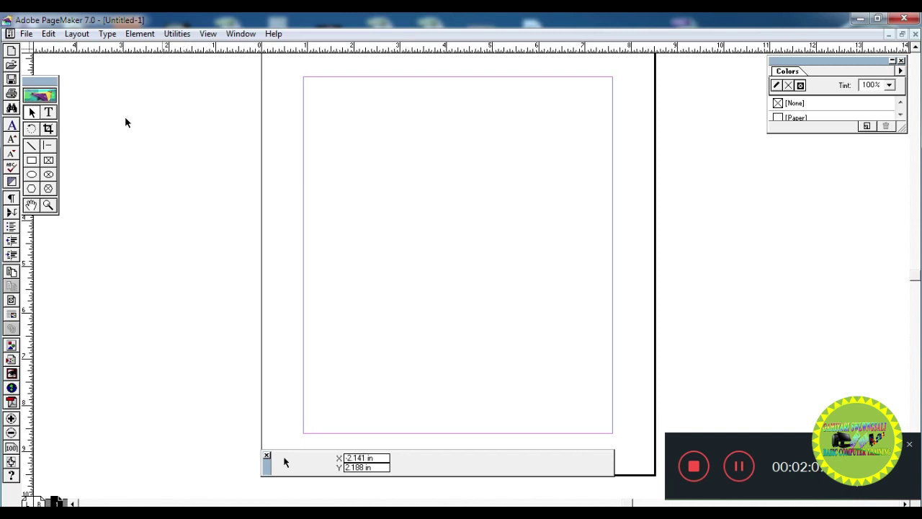
{"action": "left_click", "coordinate": [26, 36]}
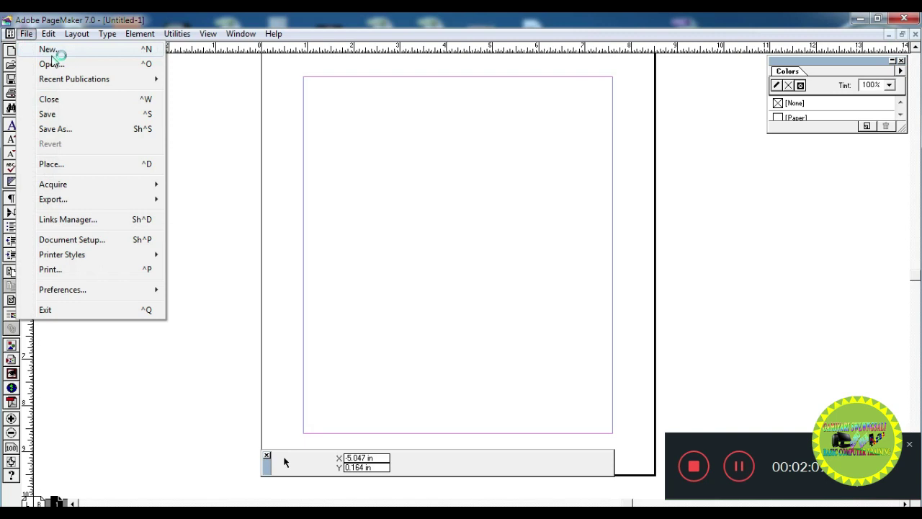
{"action": "left_click", "coordinate": [445, 113]}
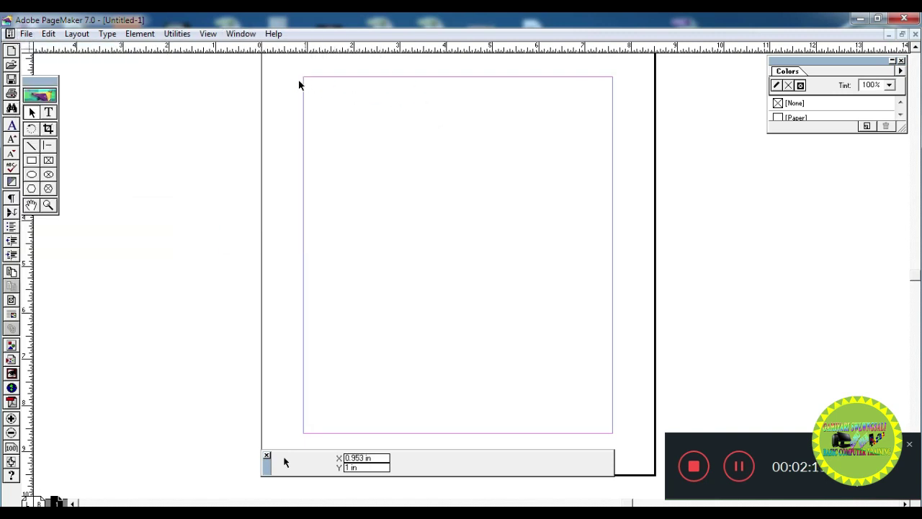
{"action": "left_click_drag", "start_coordinate": [303, 80], "coordinate": [312, 122]}
{"action": "left_click_drag", "start_coordinate": [280, 77], "coordinate": [642, 151]}
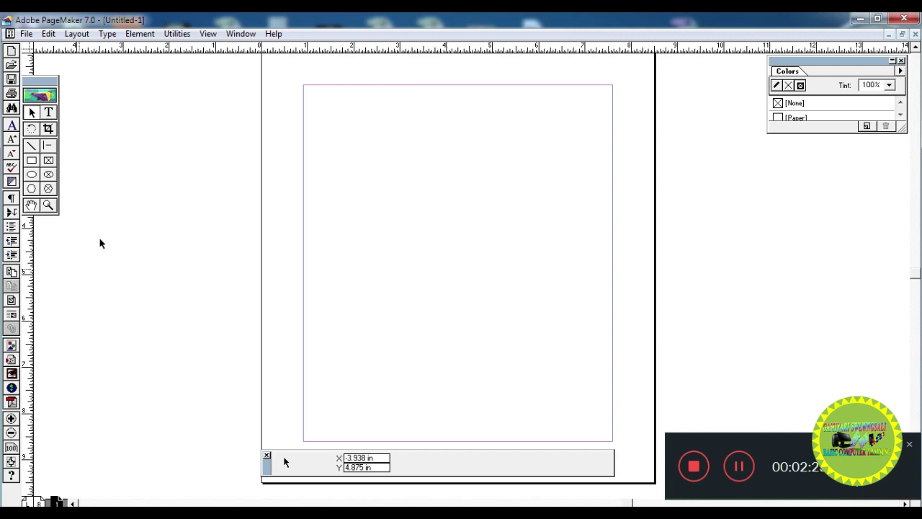
{"action": "left_click", "coordinate": [329, 221]}
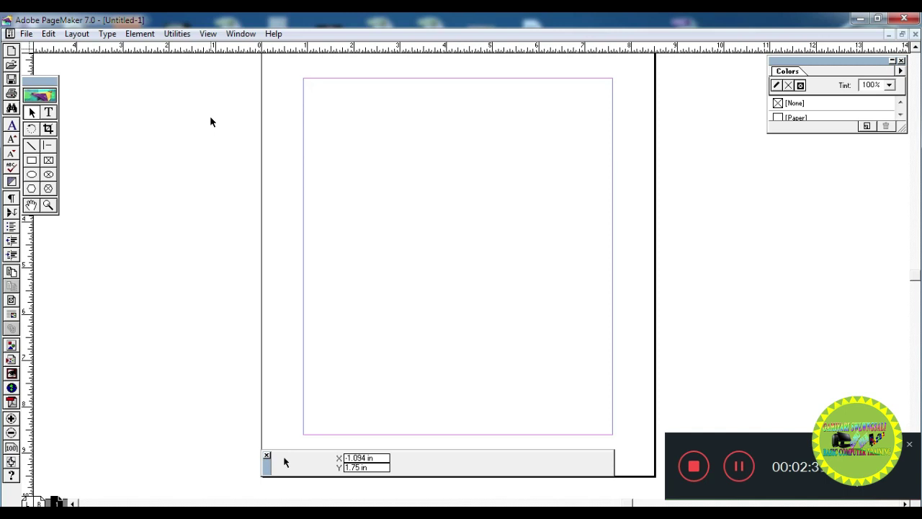
{"action": "left_click", "coordinate": [28, 34]}
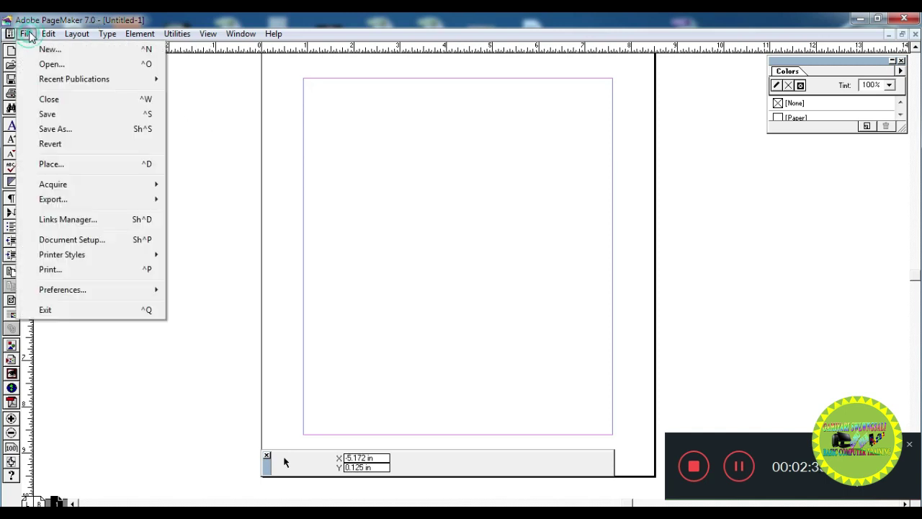
{"action": "left_click", "coordinate": [61, 66]}
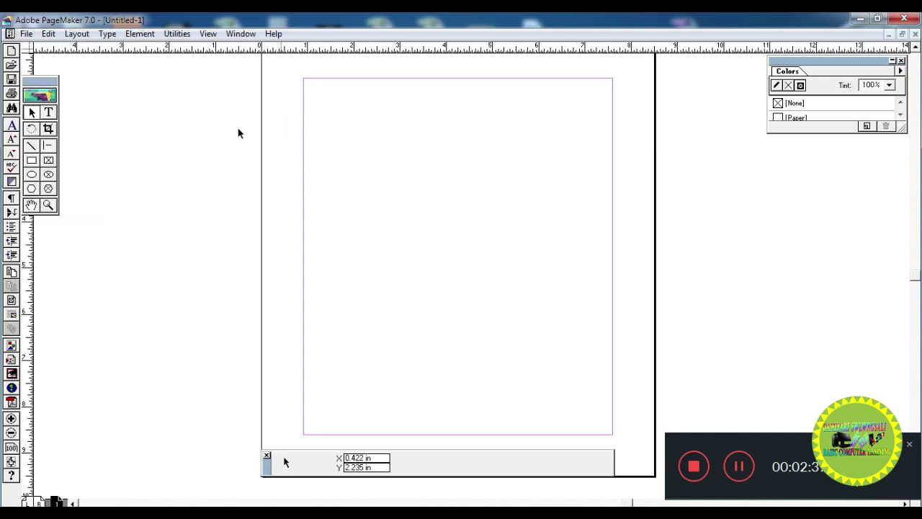
{"action": "left_click", "coordinate": [25, 33]}
{"action": "left_click", "coordinate": [415, 271]}
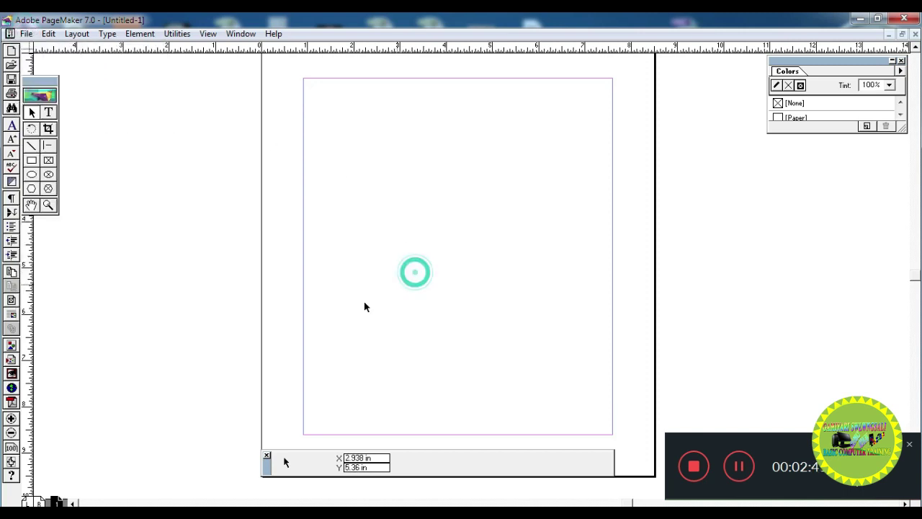
- Switch to Adobe Photoshop and browse to the ARONAI folder on Local Disk (D:) for an image to open
{"action": "key", "text": "super"}
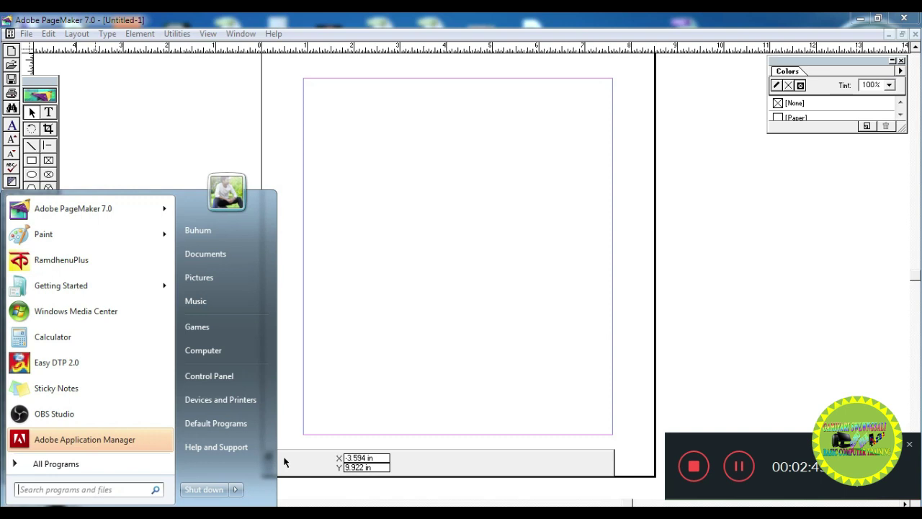
{"action": "left_click", "coordinate": [19, 513]}
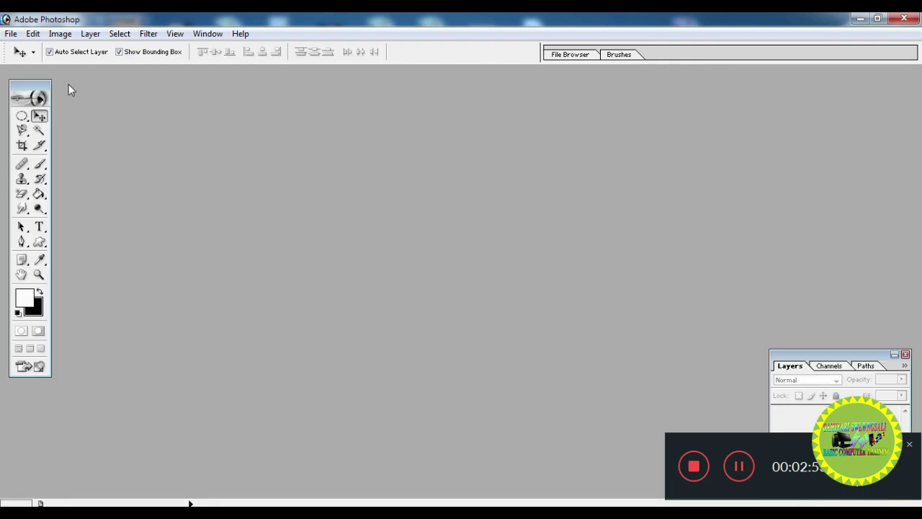
{"action": "left_click", "coordinate": [11, 34]}
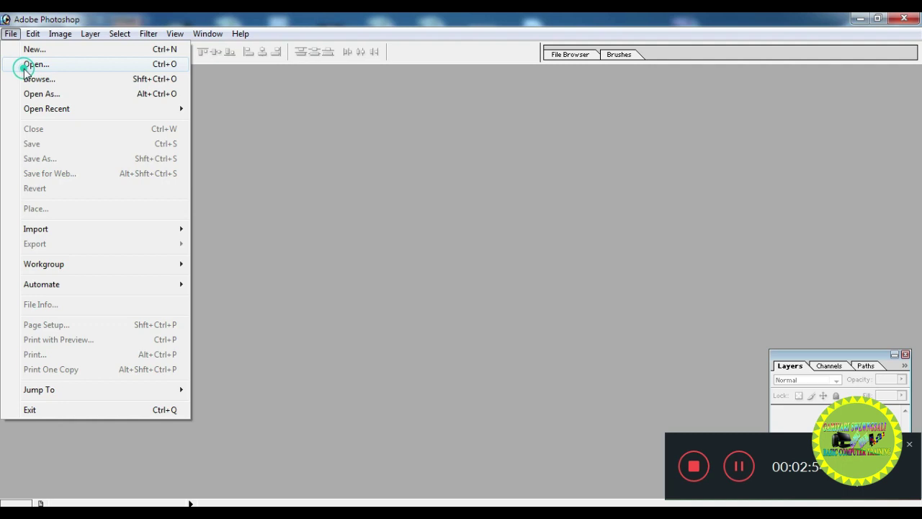
{"action": "left_click", "coordinate": [23, 64]}
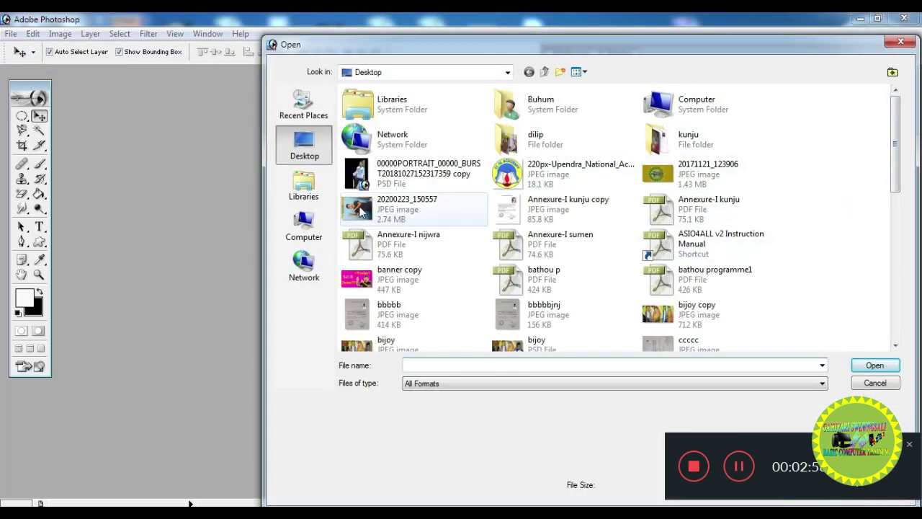
{"action": "left_click", "coordinate": [311, 226]}
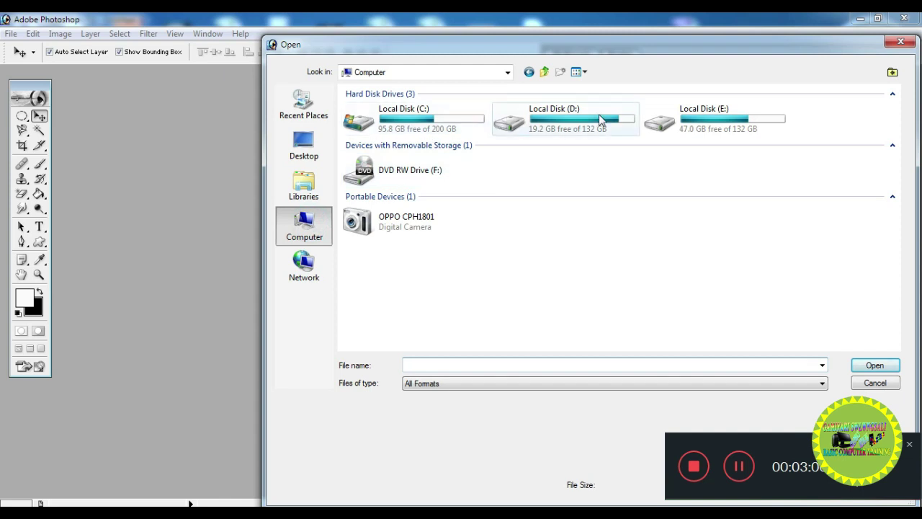
{"action": "double_click", "coordinate": [599, 114]}
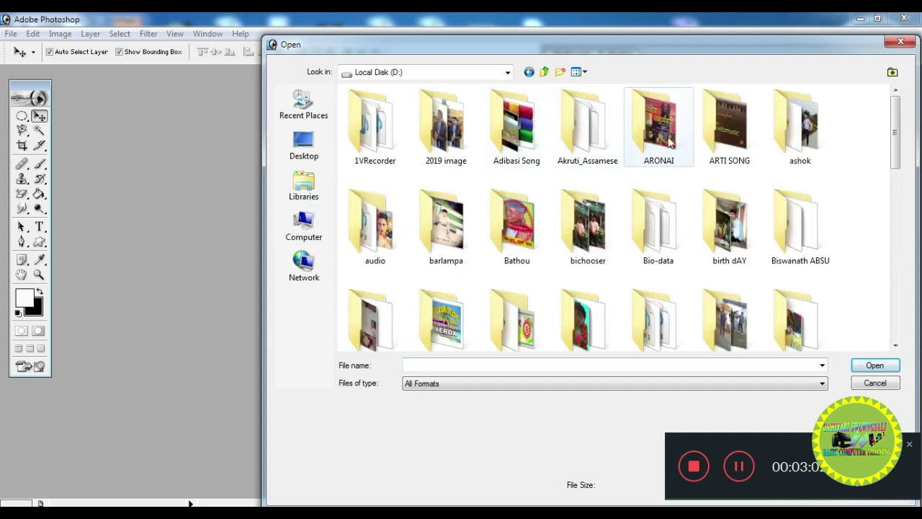
{"action": "double_click", "coordinate": [663, 133]}
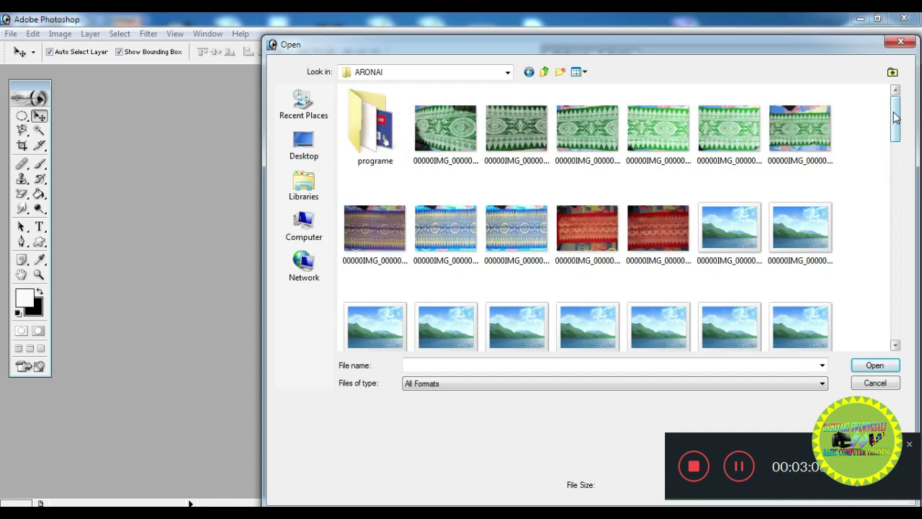
- Open the yellow and orange pattern image IMG-20161222-WA0002 from the ARONAI folder and maximize its window
{"action": "left_click_drag", "start_coordinate": [895, 118], "coordinate": [892, 292]}
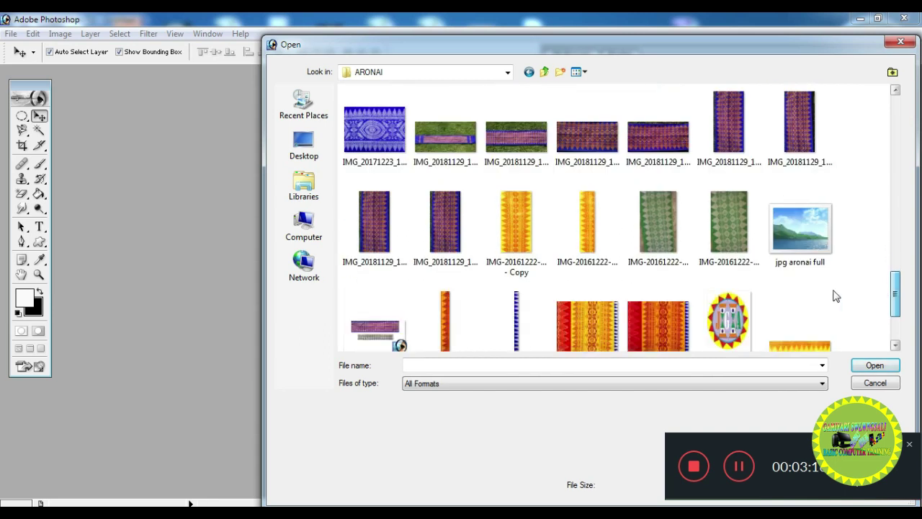
{"action": "left_click", "coordinate": [585, 226]}
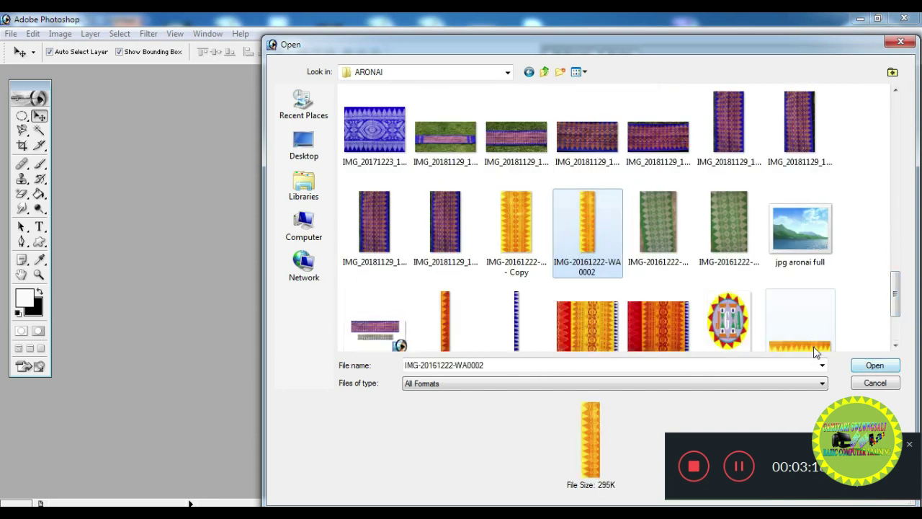
{"action": "left_click", "coordinate": [812, 346]}
{"action": "left_click", "coordinate": [587, 209]}
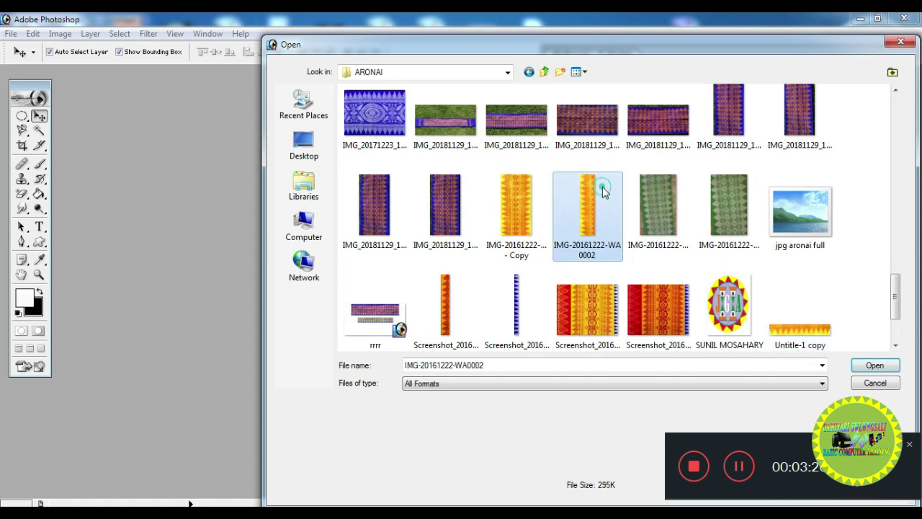
{"action": "left_click", "coordinate": [872, 368]}
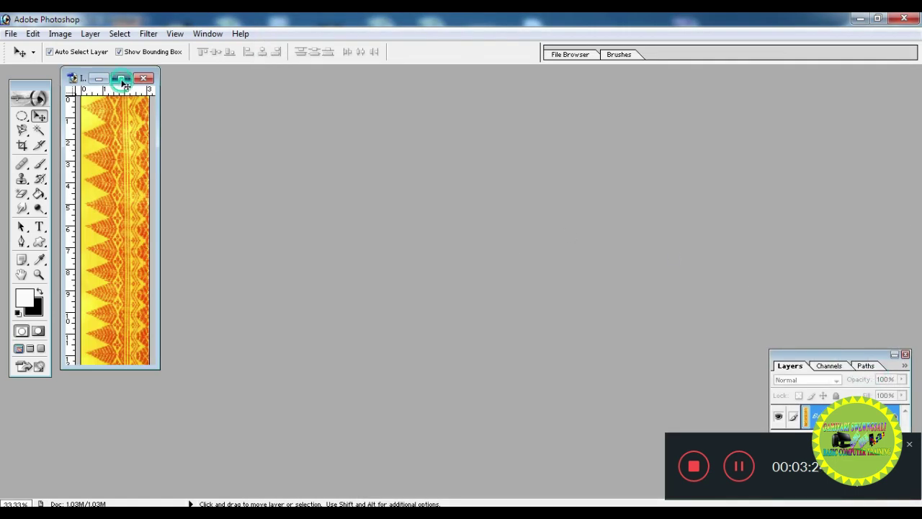
{"action": "left_click", "coordinate": [121, 78]}
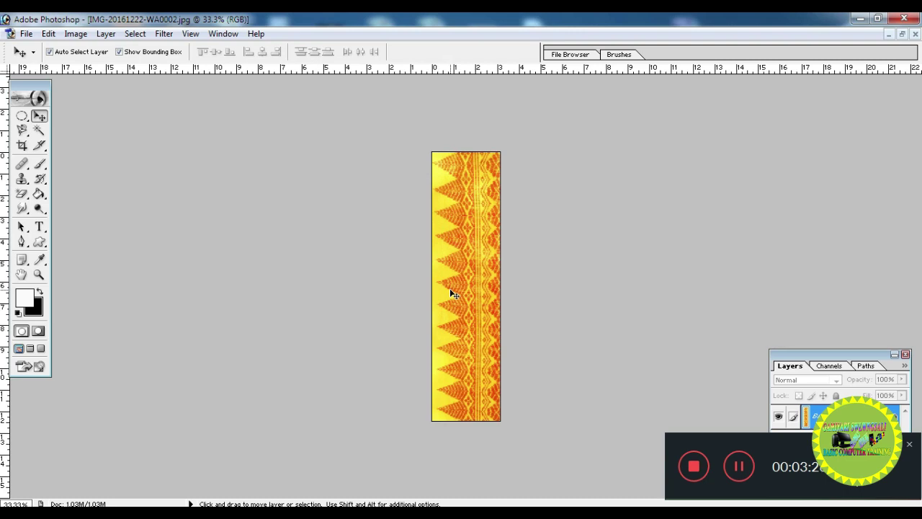
- Cut the entire pattern image and paste it into a new white 301 x 1193 pixel RGB document, shown maximized
{"action": "key", "text": "ctrl+a"}
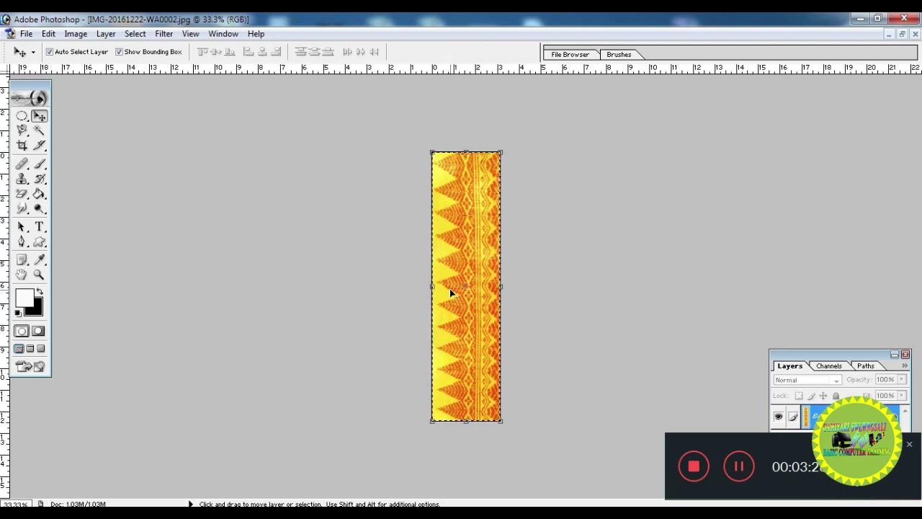
{"action": "key", "text": "ctrl+x"}
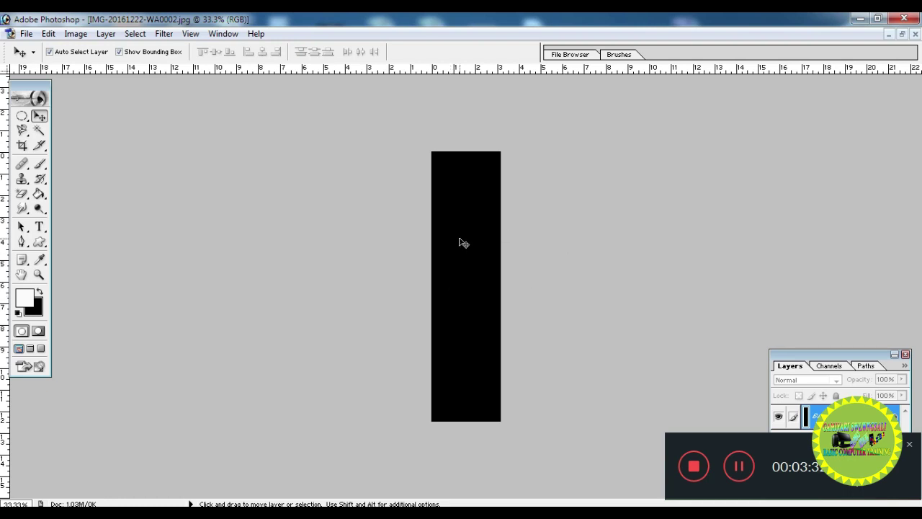
{"action": "key", "text": "ctrl+n"}
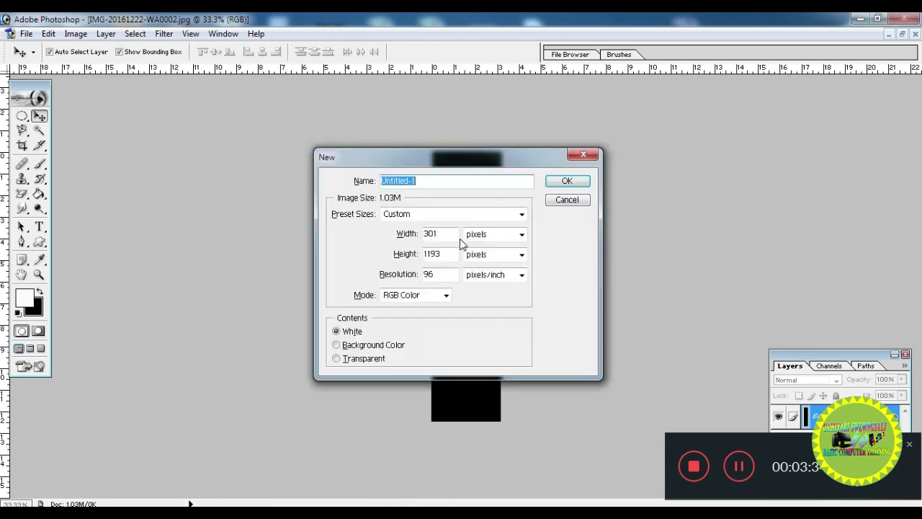
{"action": "key", "text": "Return"}
{"action": "key", "text": "ctrl+v"}
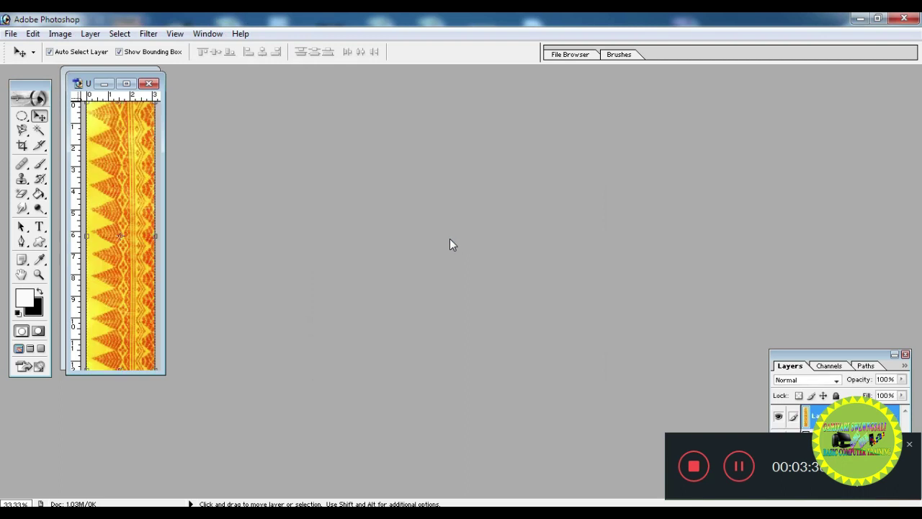
{"action": "left_click", "coordinate": [126, 84]}
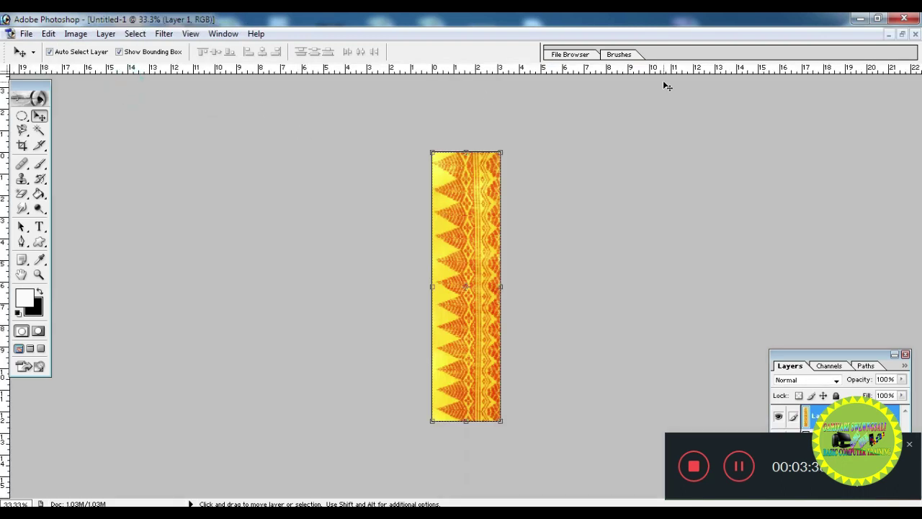
- Rotate the canvas of the pasted pattern document 90° clockwise
{"action": "left_click", "coordinate": [902, 34]}
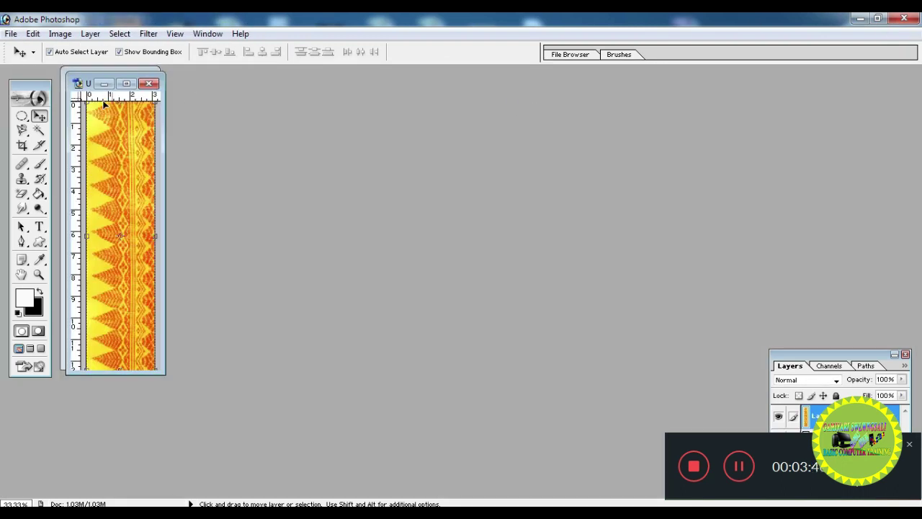
{"action": "left_click", "coordinate": [126, 83]}
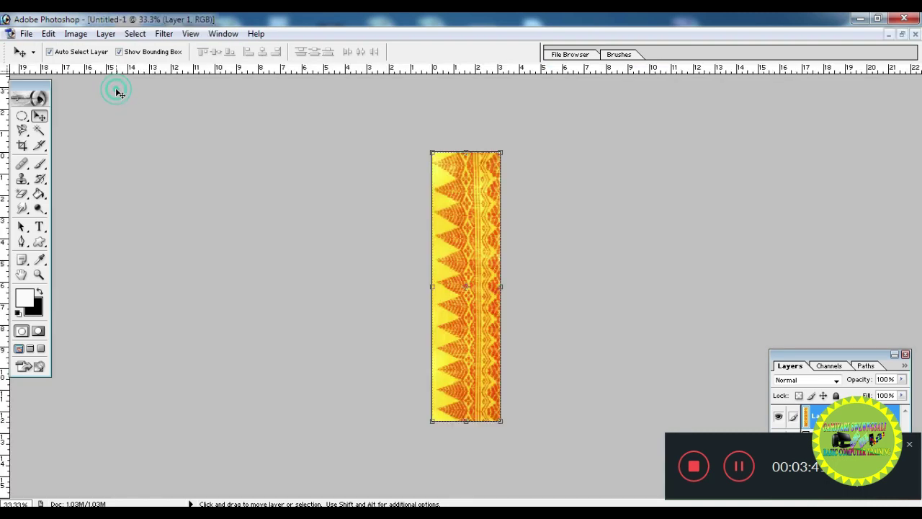
{"action": "left_click", "coordinate": [73, 34]}
{"action": "mouse_move", "coordinate": [121, 173]}
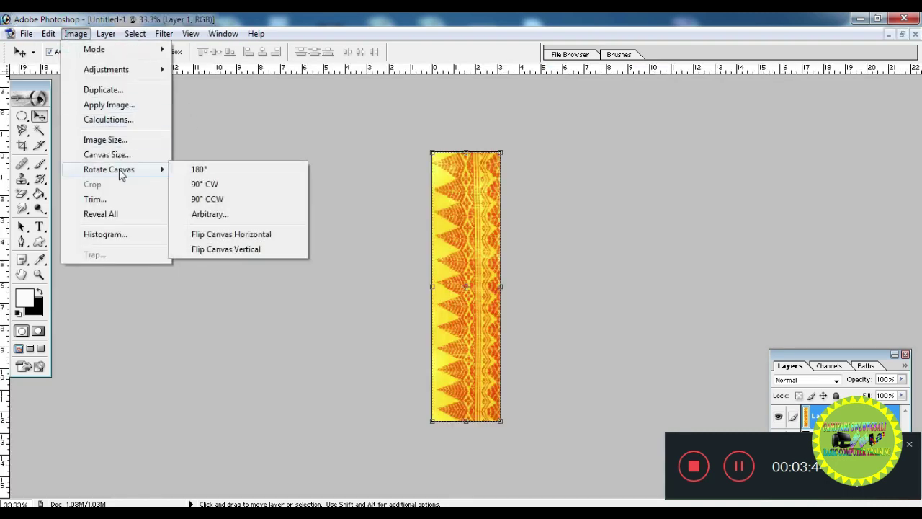
{"action": "left_click", "coordinate": [207, 186]}
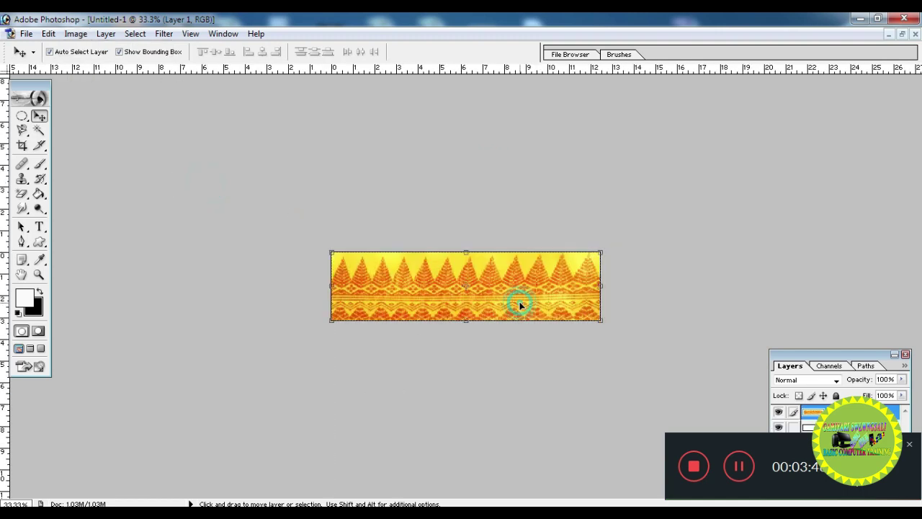
- Scale the pattern layer proportionally to about a quarter of its size, keeping it anchored at the canvas's upper-left corner
{"action": "key", "text": "shift"}
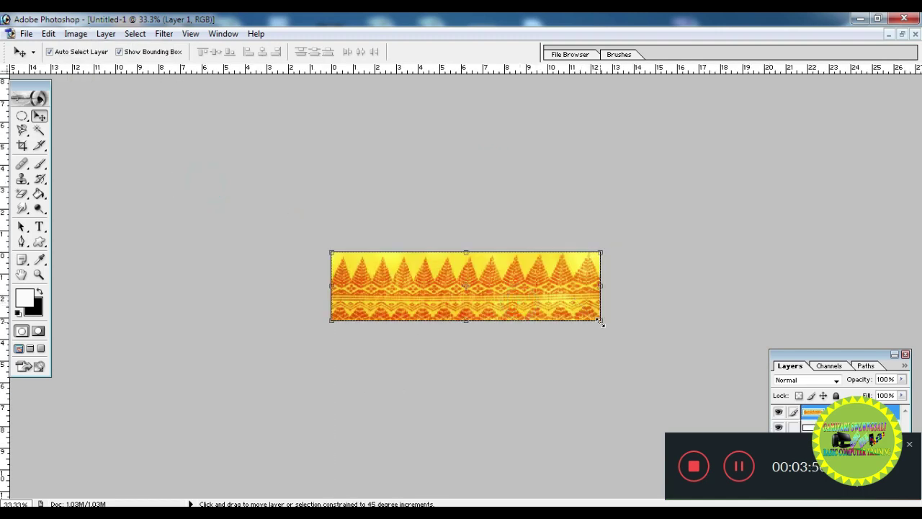
{"action": "left_click_drag", "start_coordinate": [600, 322], "coordinate": [504, 282]}
{"action": "key", "text": "ctrl+z"}
{"action": "left_click_drag", "start_coordinate": [598, 320], "coordinate": [406, 232]}
{"action": "left_click", "coordinate": [529, 52]}
{"action": "left_click", "coordinate": [388, 265]}
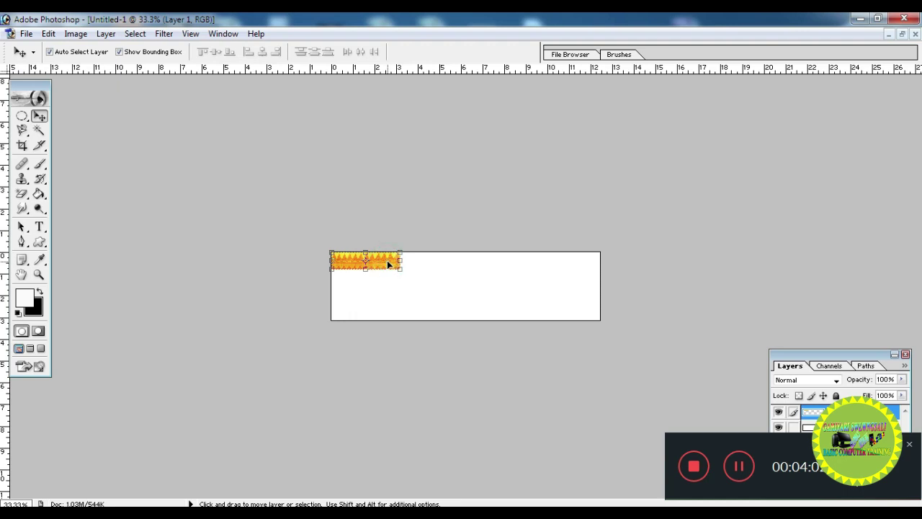
- Bring the scaled pattern into the PageMaker page and fit it at the upper-left margin corner, about 2.12 in wide and 0.35 in high
{"action": "left_click", "coordinate": [387, 260]}
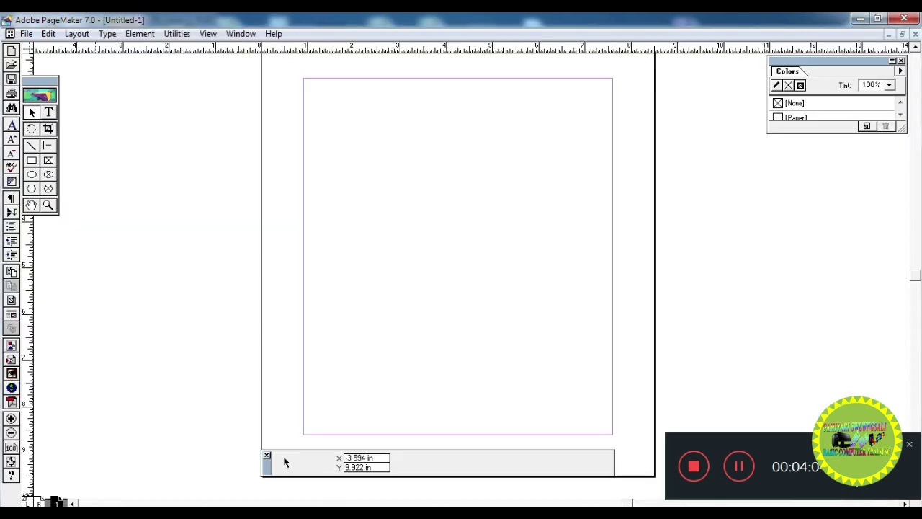
{"action": "left_click", "coordinate": [456, 240]}
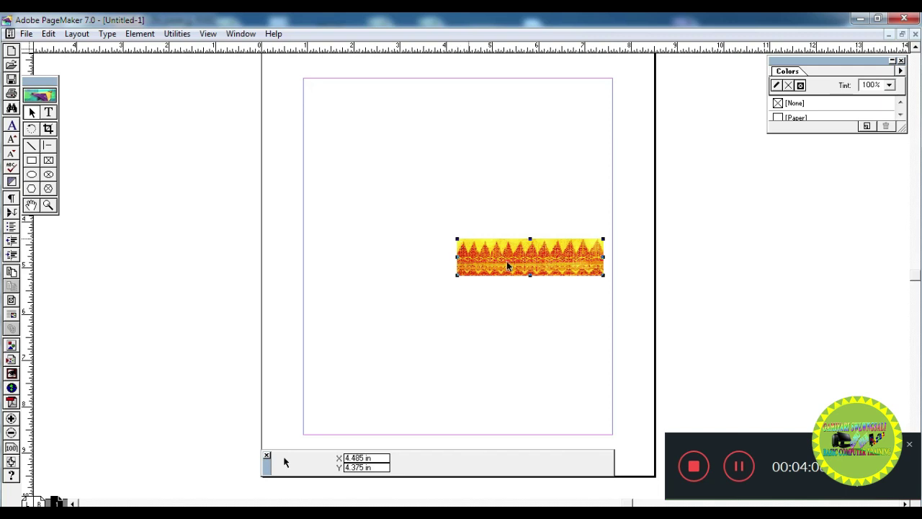
{"action": "left_click_drag", "start_coordinate": [547, 254], "coordinate": [375, 99]}
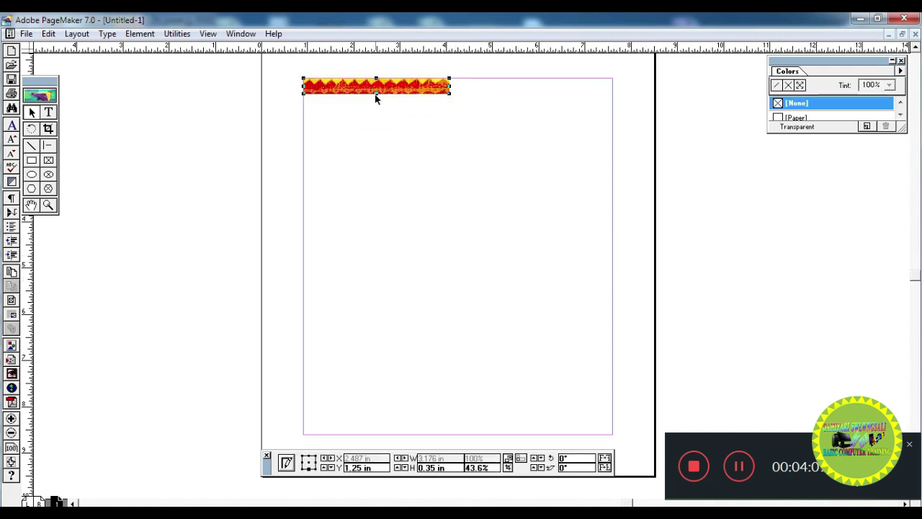
{"action": "left_click_drag", "start_coordinate": [449, 94], "coordinate": [401, 97]}
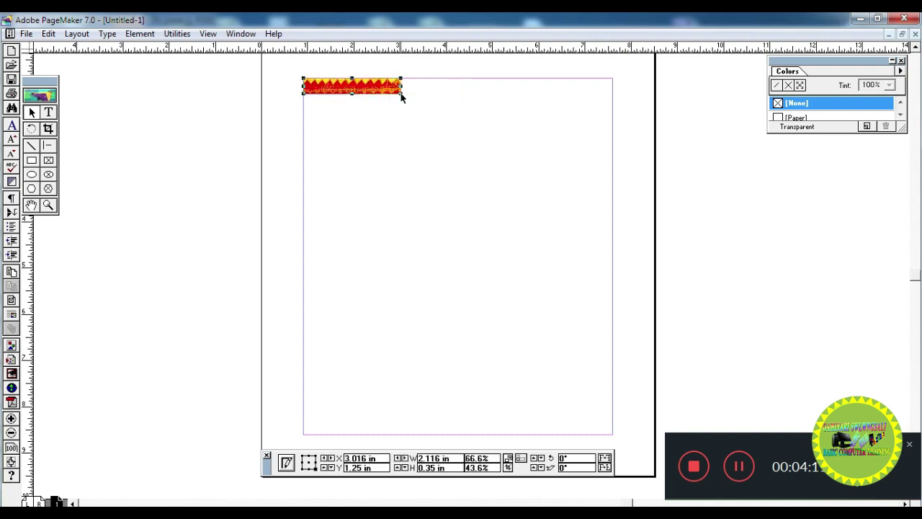
- Place a copy of the pattern strip end to end beside the first along the top margin and group the two
{"action": "left_click", "coordinate": [370, 89]}
{"action": "left_click_drag", "start_coordinate": [370, 89], "coordinate": [466, 89]}
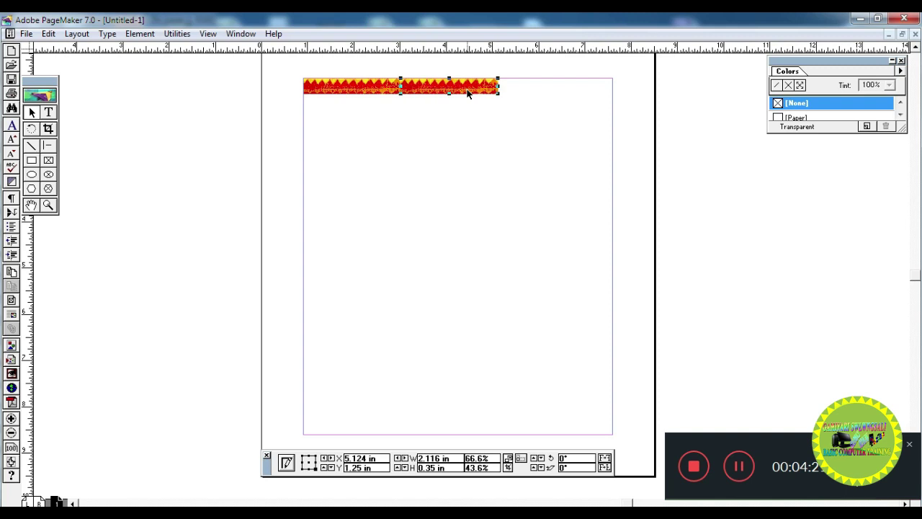
{"action": "left_click", "coordinate": [509, 203]}
{"action": "left_click", "coordinate": [427, 85]}
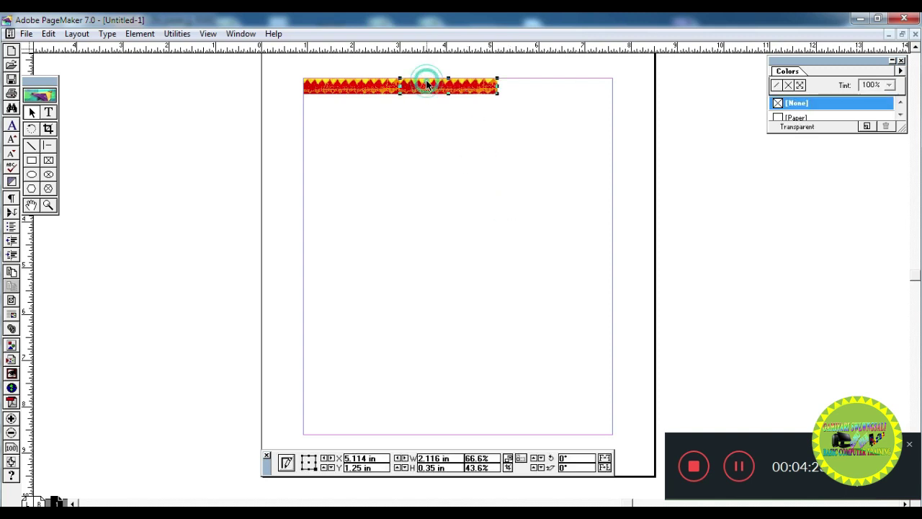
{"action": "left_click", "coordinate": [381, 87]}
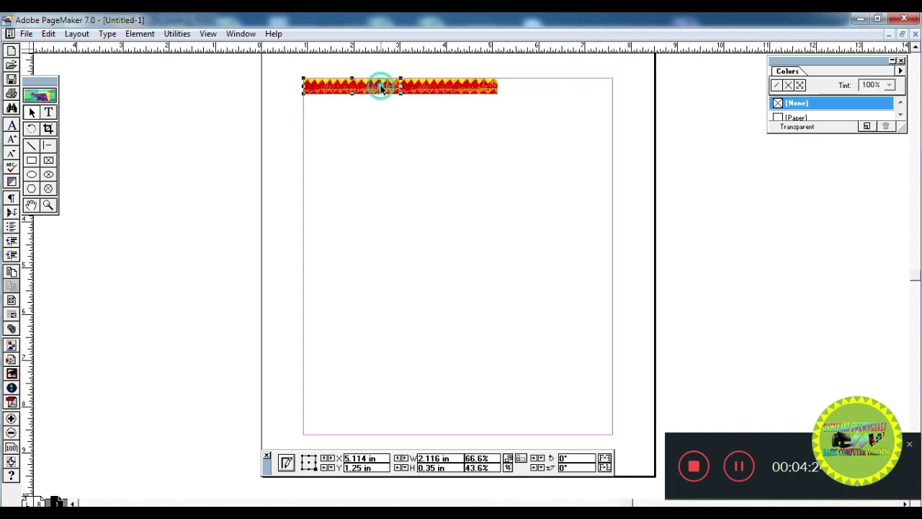
{"action": "left_click", "coordinate": [445, 85]}
{"action": "left_click", "coordinate": [343, 87], "text": "shift"}
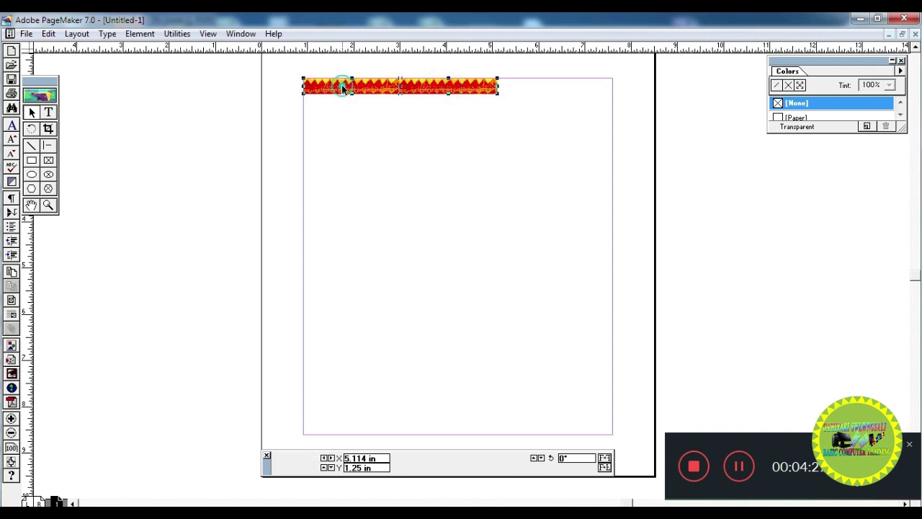
{"action": "key", "text": "ctrl+g"}
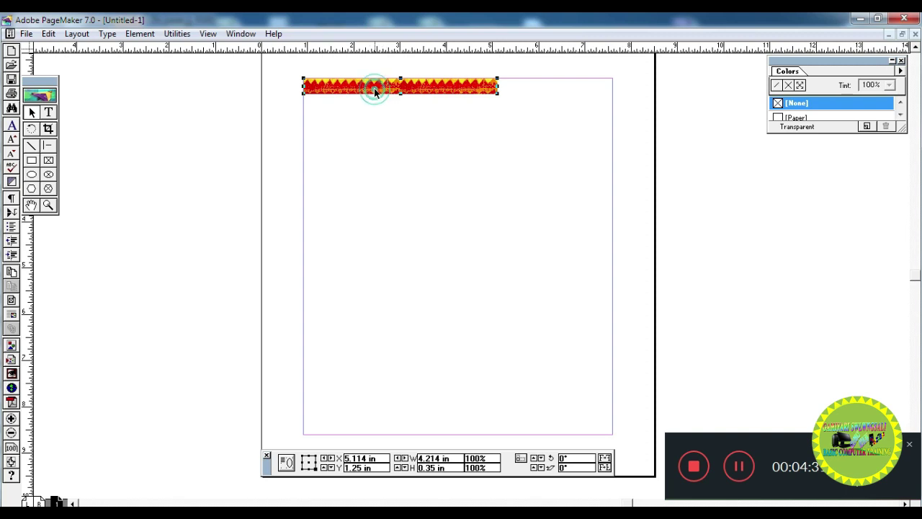
- Copy the grouped strips along the top margin, aligned to the right margin, to complete the top border
{"action": "left_click_drag", "start_coordinate": [374, 88], "coordinate": [493, 91]}
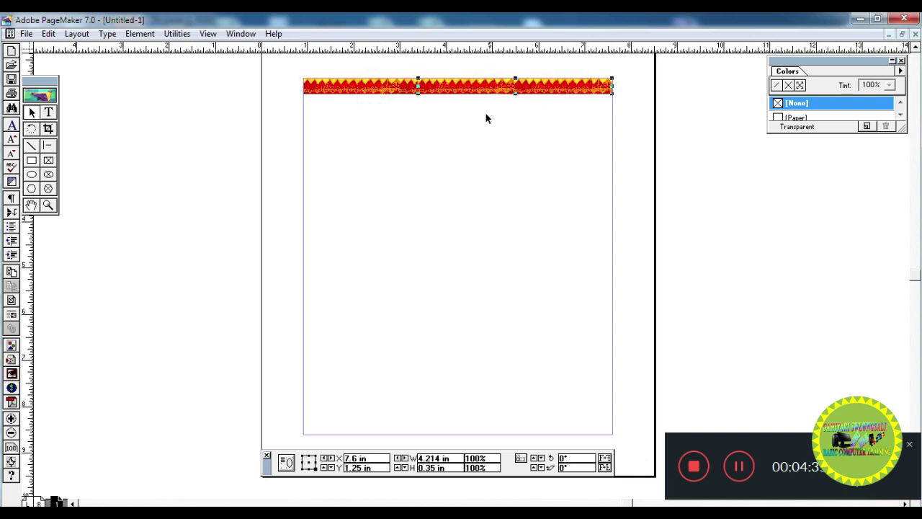
{"action": "left_click", "coordinate": [406, 91]}
{"action": "left_click", "coordinate": [462, 144]}
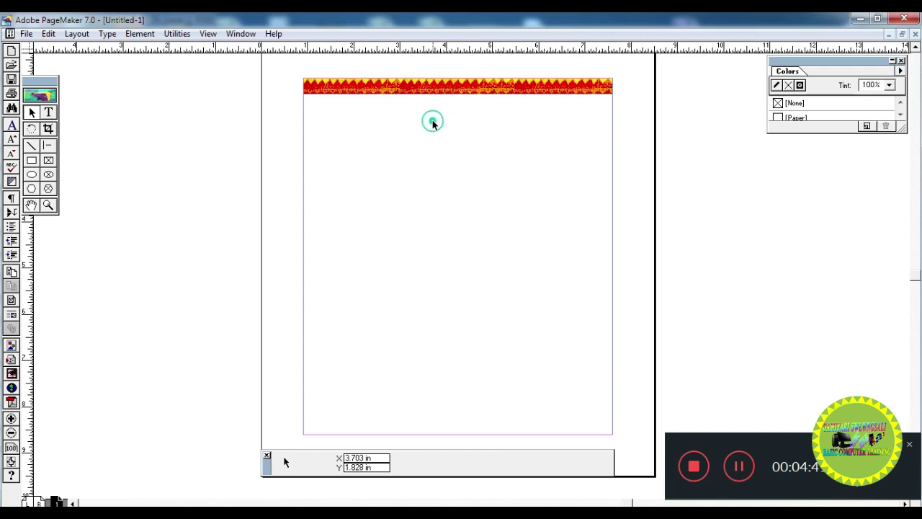
- Place a copy of the full top border along the bottom margin and group its pieces
{"action": "left_click", "coordinate": [440, 86]}
{"action": "left_click", "coordinate": [538, 91], "text": "shift"}
{"action": "left_click_drag", "start_coordinate": [539, 91], "coordinate": [537, 430]}
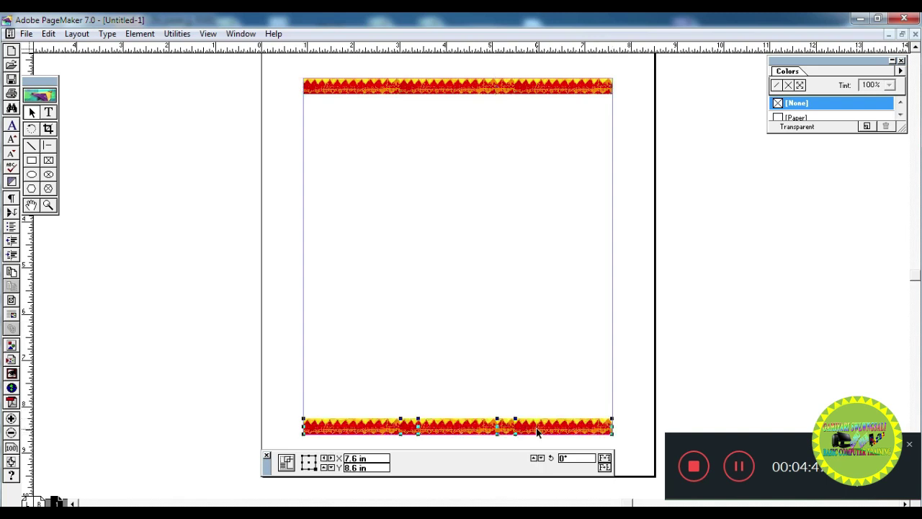
{"action": "key", "text": "ctrl+g"}
{"action": "left_click", "coordinate": [464, 371]}
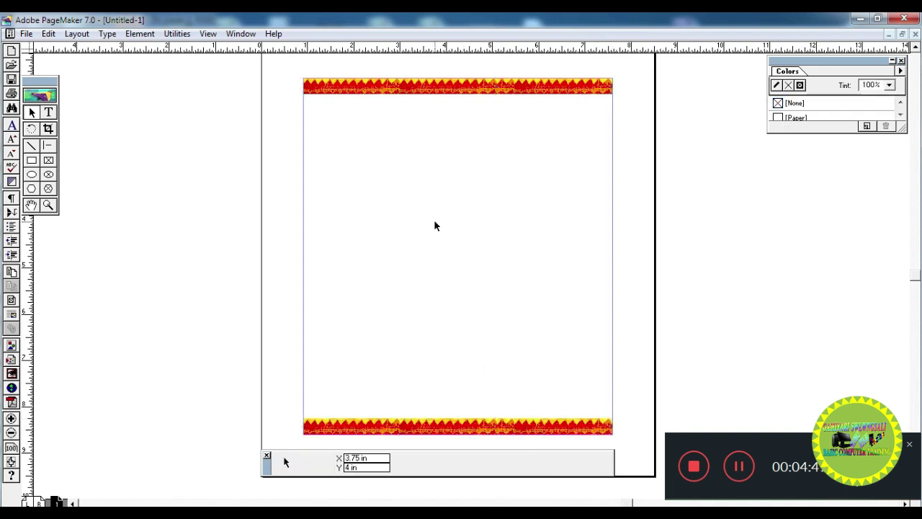
- Group the pieces of the top border into one object 6.7 in wide
{"action": "left_click", "coordinate": [677, 199]}
{"action": "left_click_drag", "start_coordinate": [450, 94], "coordinate": [252, 59]}
{"action": "left_click", "coordinate": [399, 168]}
{"action": "left_click", "coordinate": [430, 89]}
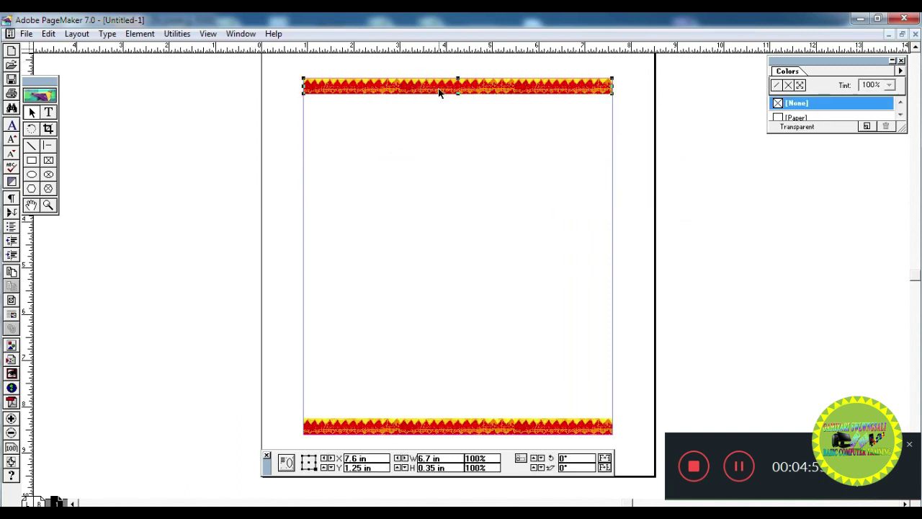
- Make a copy of the top border just below it and rotate the copy to -90°
{"action": "scroll", "coordinate": [438, 90], "scroll_direction": "up", "scroll_amount": 1}
{"action": "scroll", "coordinate": [438, 95], "scroll_direction": "down", "scroll_amount": 2}
{"action": "scroll", "coordinate": [435, 85], "scroll_direction": "up", "scroll_amount": 1}
{"action": "left_click", "coordinate": [396, 72]}
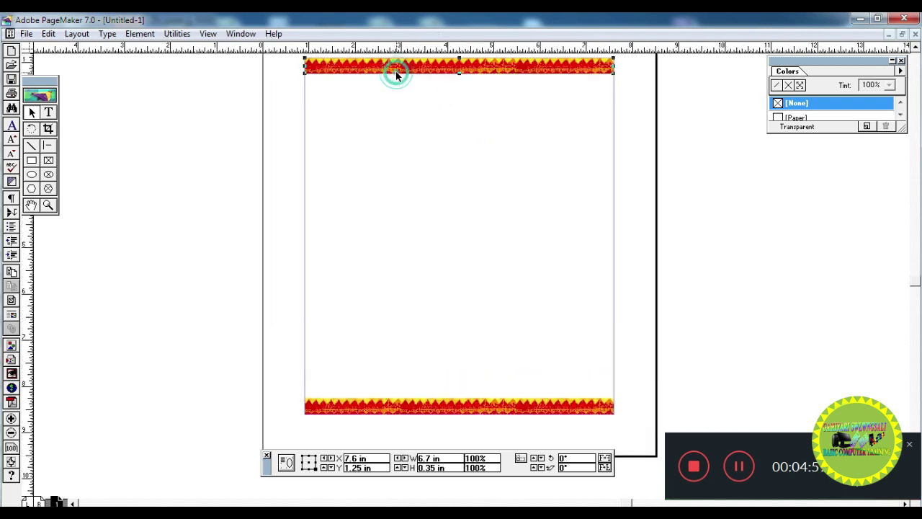
{"action": "left_click_drag", "start_coordinate": [396, 72], "coordinate": [396, 140]}
{"action": "left_click", "coordinate": [31, 132]}
{"action": "left_click_drag", "start_coordinate": [612, 142], "coordinate": [598, 200]}
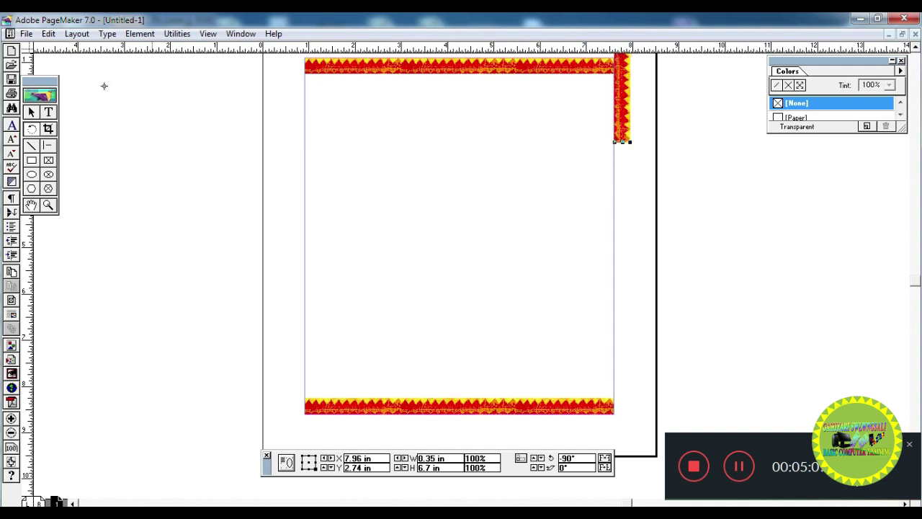
- Position the rotated strip inside the right margin, flush with the top border's upper edge
{"action": "left_click", "coordinate": [31, 113]}
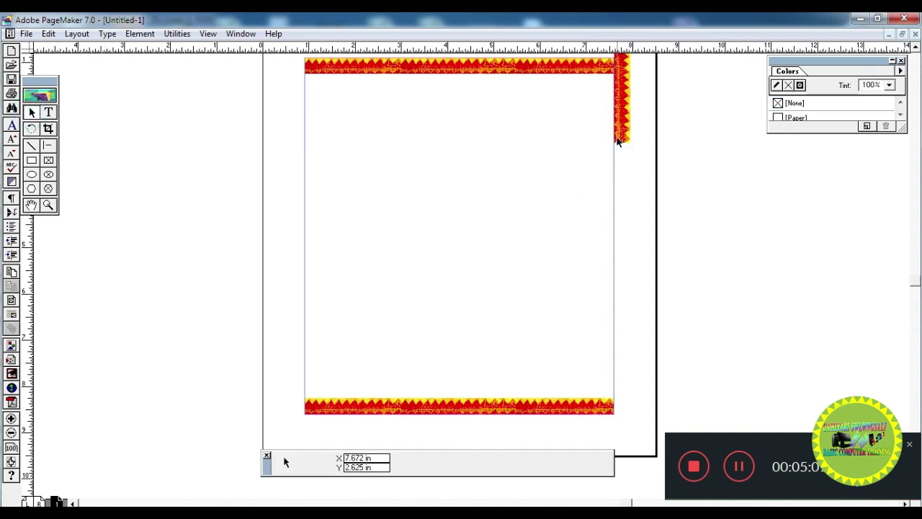
{"action": "left_click", "coordinate": [622, 117]}
{"action": "left_click_drag", "start_coordinate": [622, 117], "coordinate": [606, 347]}
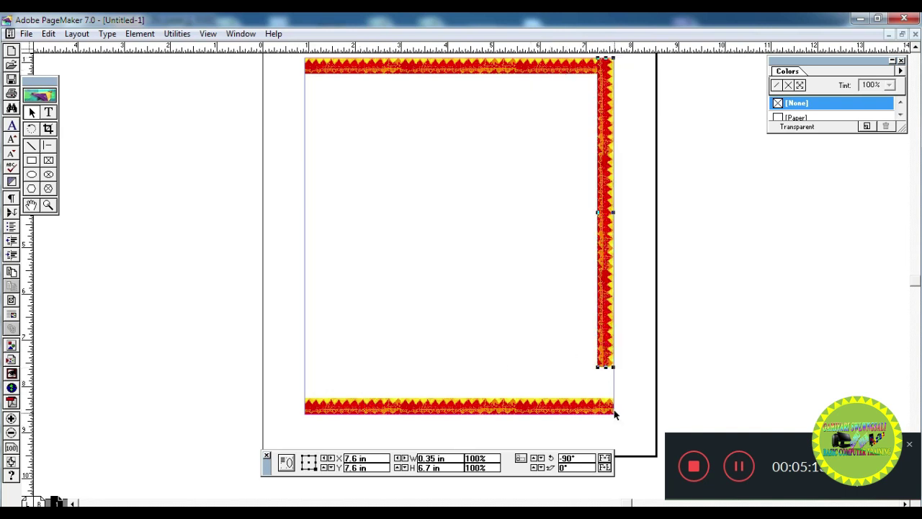
- Extend the right border to the bottom margin with a copy of its lowest segment and group the pieces into one 7.7 in strip
{"action": "left_click", "coordinate": [604, 344]}
{"action": "left_click", "coordinate": [679, 349]}
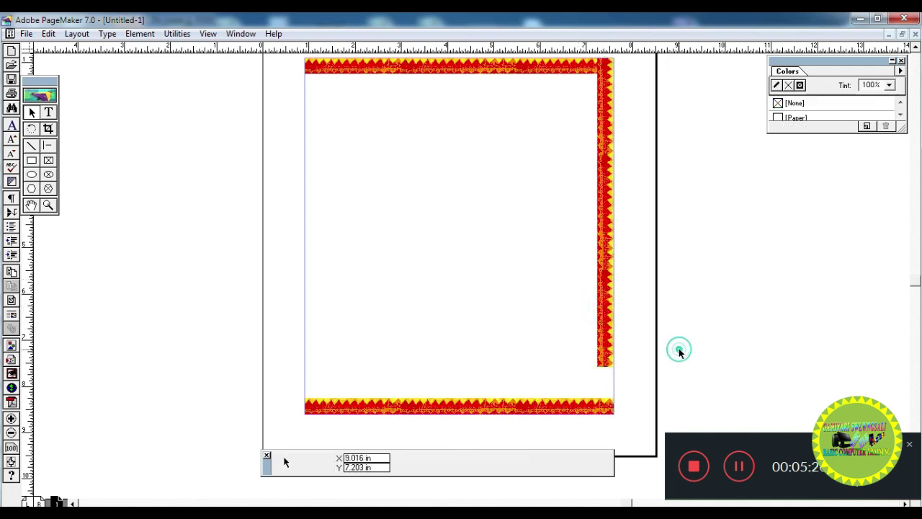
{"action": "left_click", "coordinate": [601, 306]}
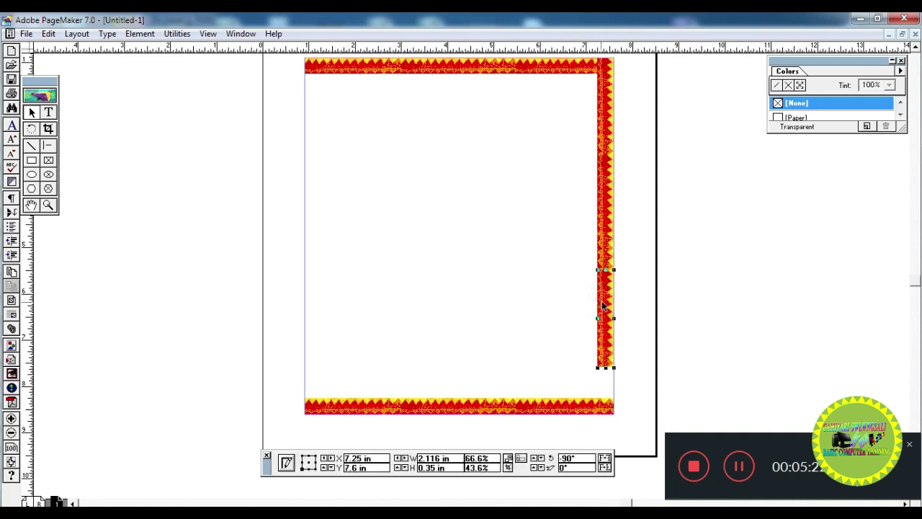
{"action": "left_click_drag", "start_coordinate": [604, 306], "coordinate": [607, 350]}
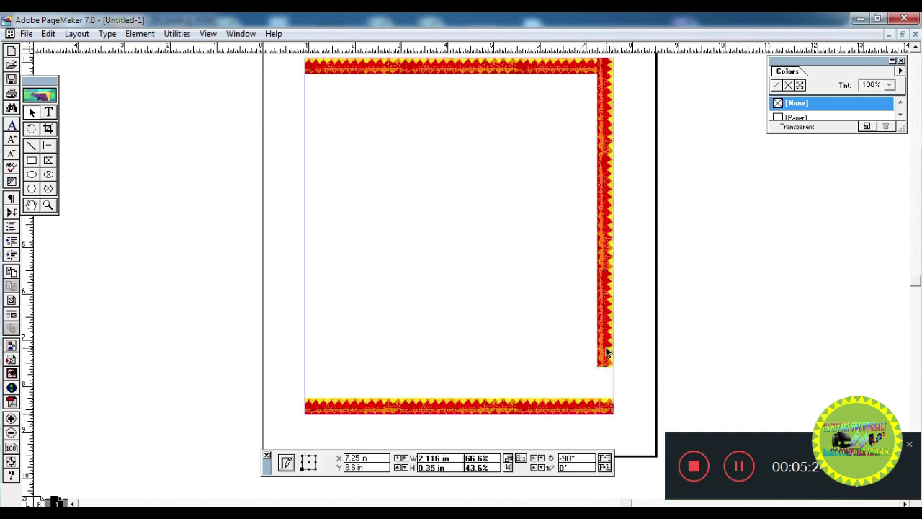
{"action": "left_click", "coordinate": [579, 304]}
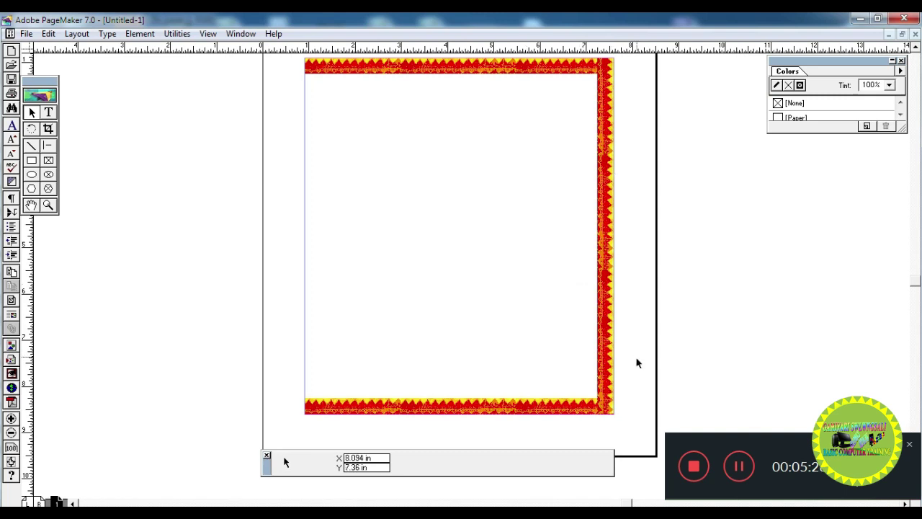
{"action": "left_click_drag", "start_coordinate": [630, 432], "coordinate": [574, 49]}
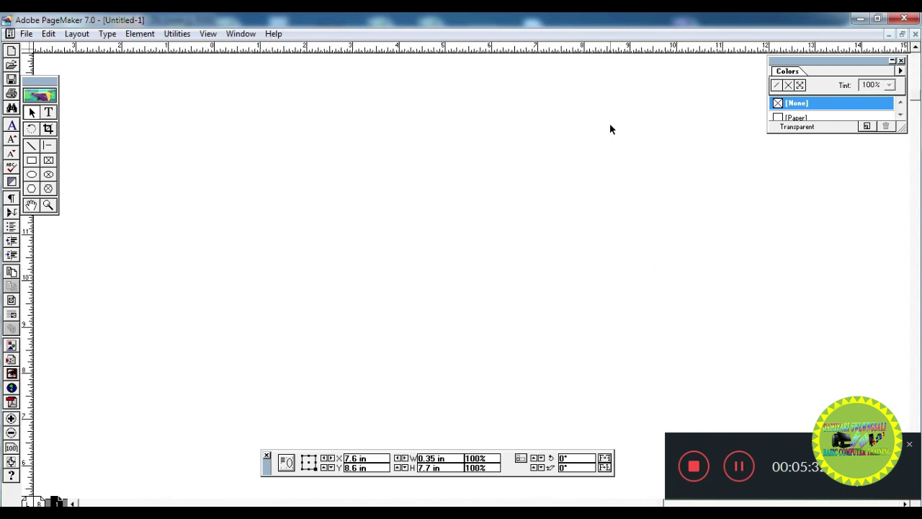
- Copy the right border to the left margin, rotate the copy 180° and align it so its points face outward
{"action": "scroll", "coordinate": [609, 126], "scroll_direction": "down", "scroll_amount": 5}
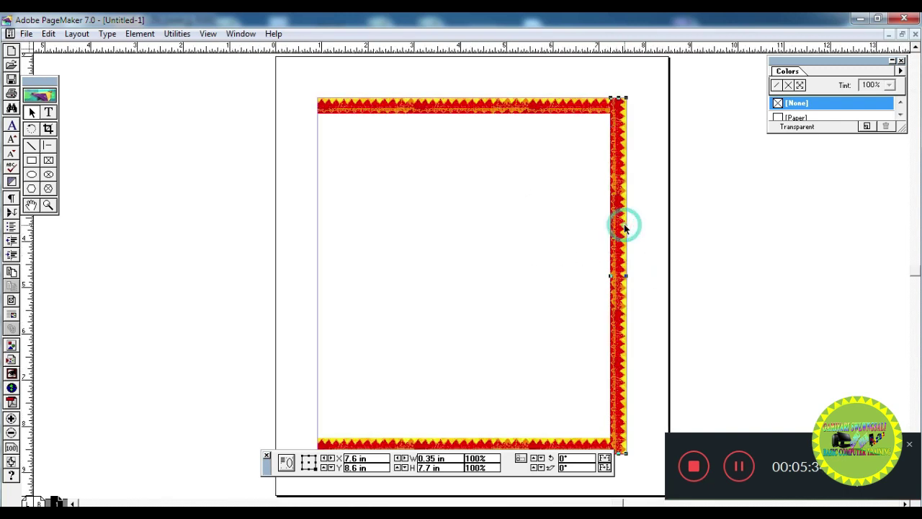
{"action": "left_click_drag", "start_coordinate": [623, 225], "coordinate": [324, 210]}
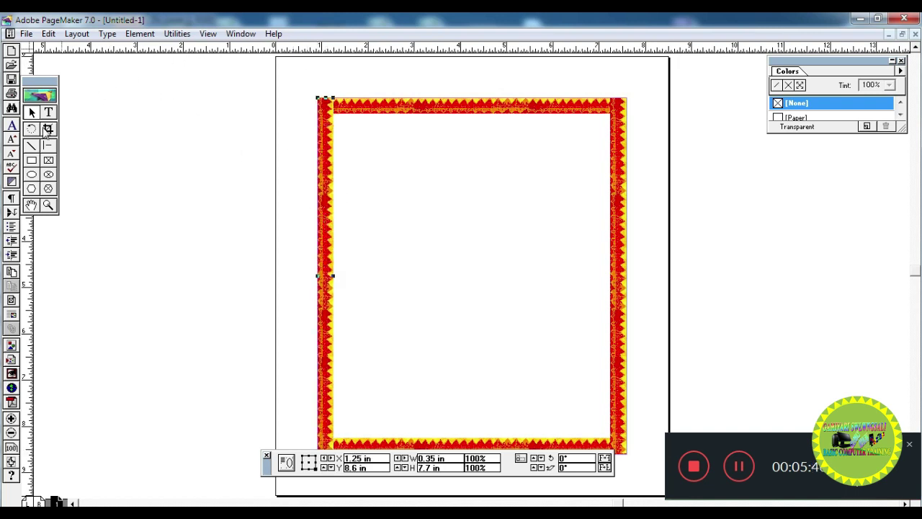
{"action": "left_click_drag", "start_coordinate": [330, 97], "coordinate": [84, 110]}
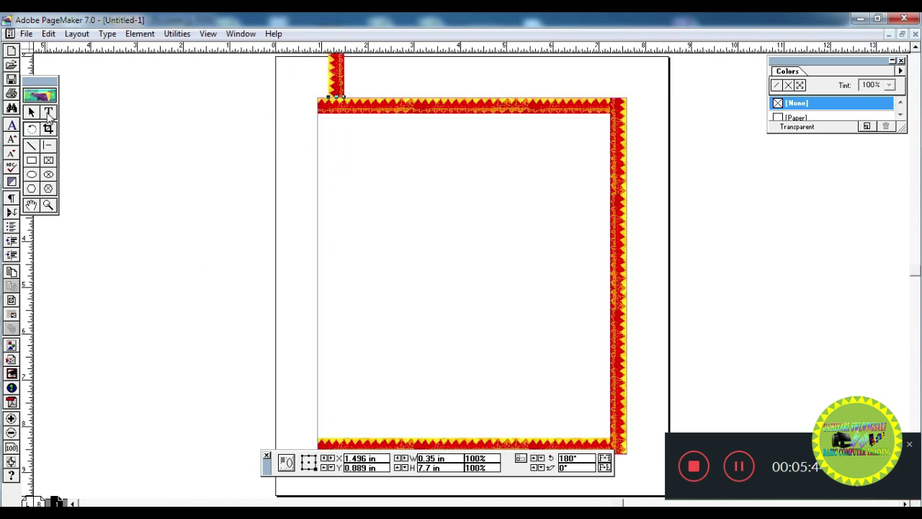
{"action": "left_click", "coordinate": [31, 112]}
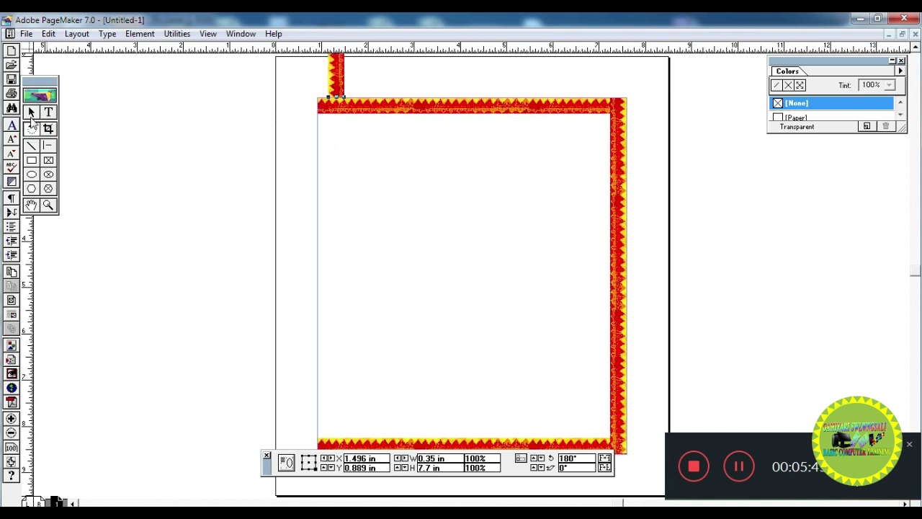
{"action": "left_click", "coordinate": [343, 78]}
{"action": "left_click_drag", "start_coordinate": [343, 78], "coordinate": [332, 437]}
- Rotate the bottom border 180° and move it back onto the bottom margin between the side margins
{"action": "left_click", "coordinate": [383, 442]}
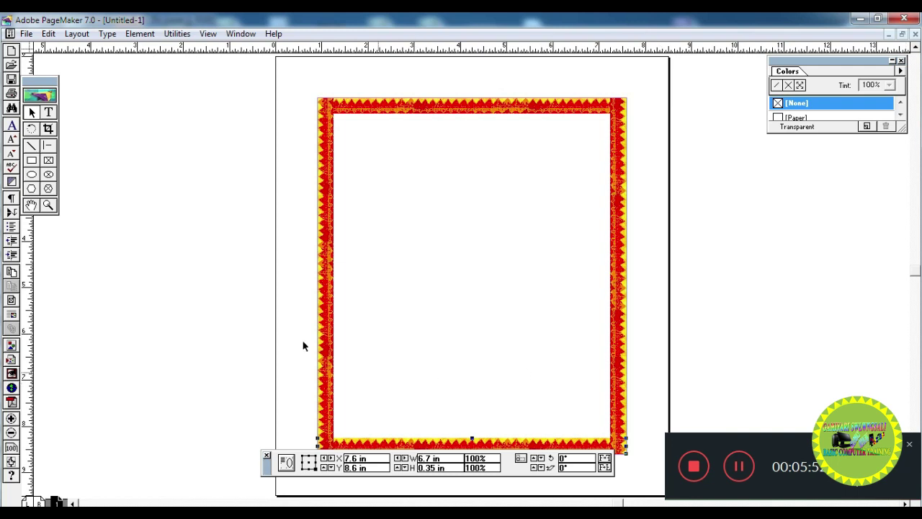
{"action": "left_click", "coordinate": [31, 128]}
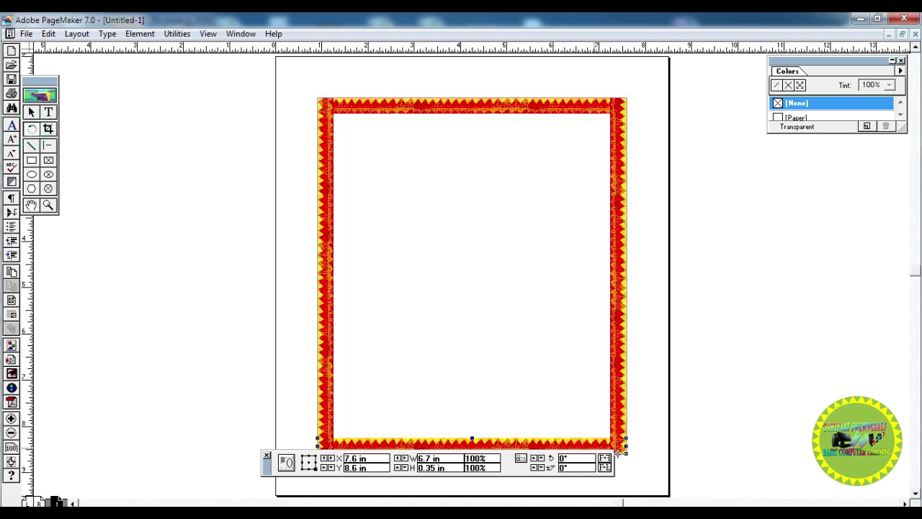
{"action": "left_click_drag", "start_coordinate": [626, 432], "coordinate": [447, 429]}
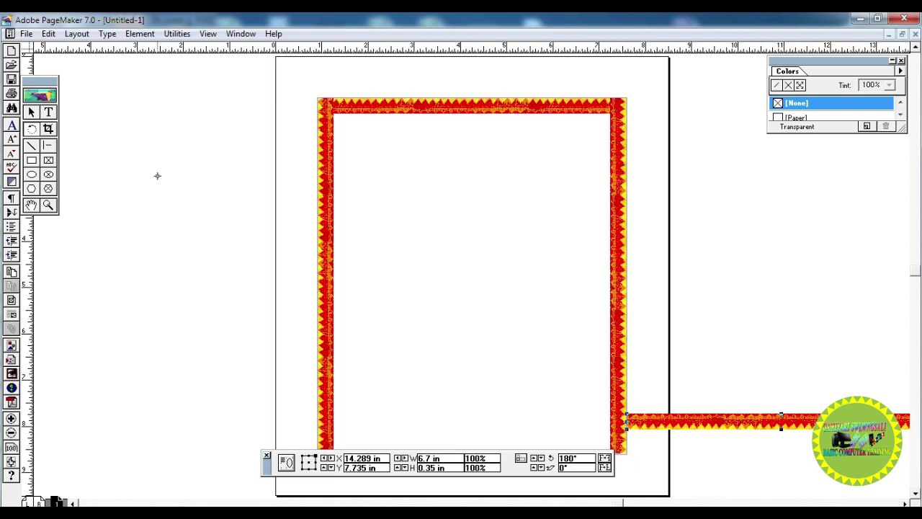
{"action": "left_click", "coordinate": [31, 112]}
{"action": "left_click_drag", "start_coordinate": [727, 420], "coordinate": [420, 439]}
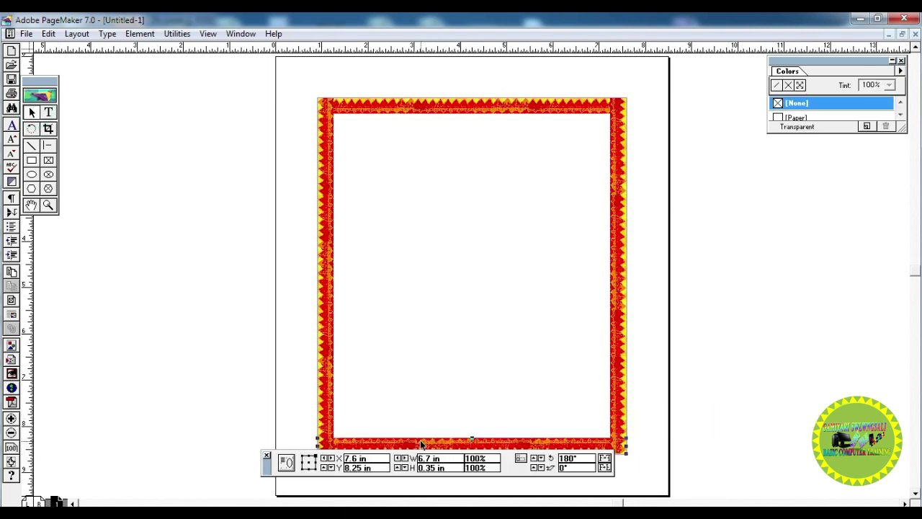
- Deselect the bottom border and move the Control palette below the page, clear of the frame
{"action": "left_click", "coordinate": [415, 342]}
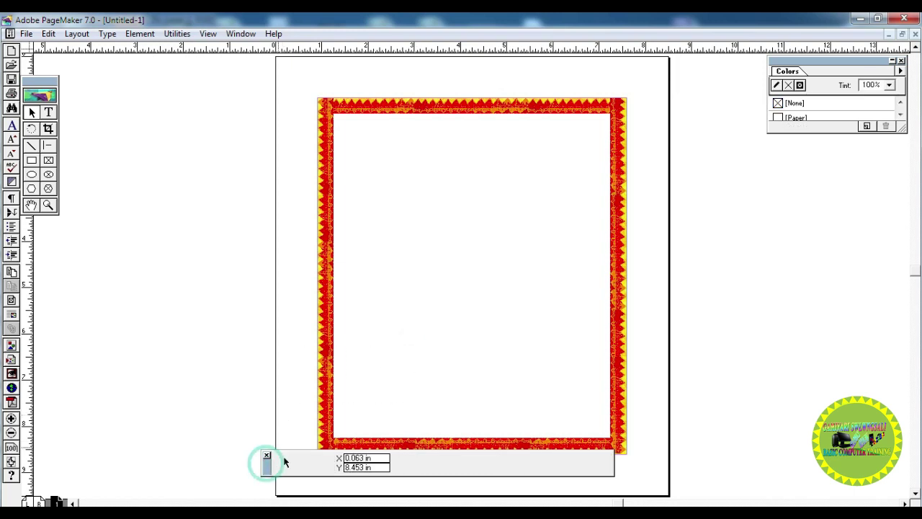
{"action": "left_click_drag", "start_coordinate": [285, 462], "coordinate": [312, 504]}
{"action": "left_click_drag", "start_coordinate": [475, 296], "coordinate": [468, 224]}
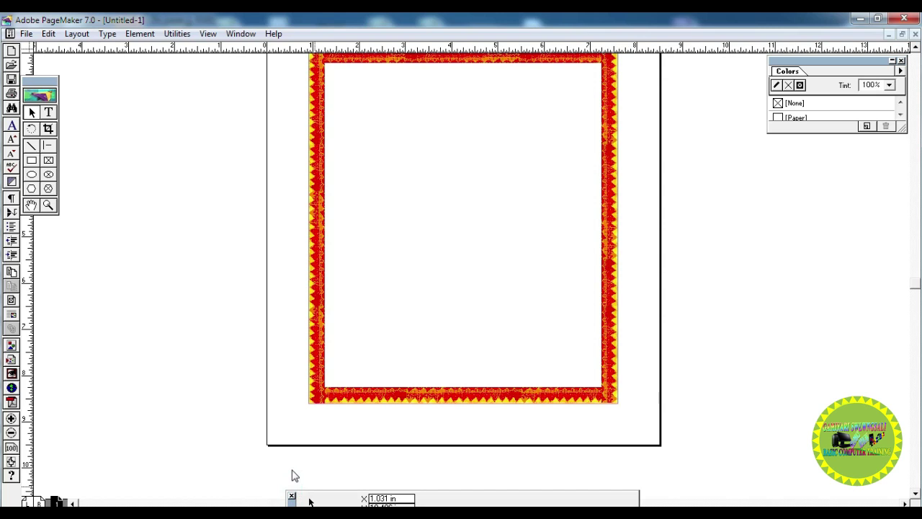
- Move the Control palette up into full view and save the publication to the Desktop as "wedding card"
{"action": "left_click_drag", "start_coordinate": [291, 500], "coordinate": [292, 476]}
{"action": "key", "text": "ctrl+s"}
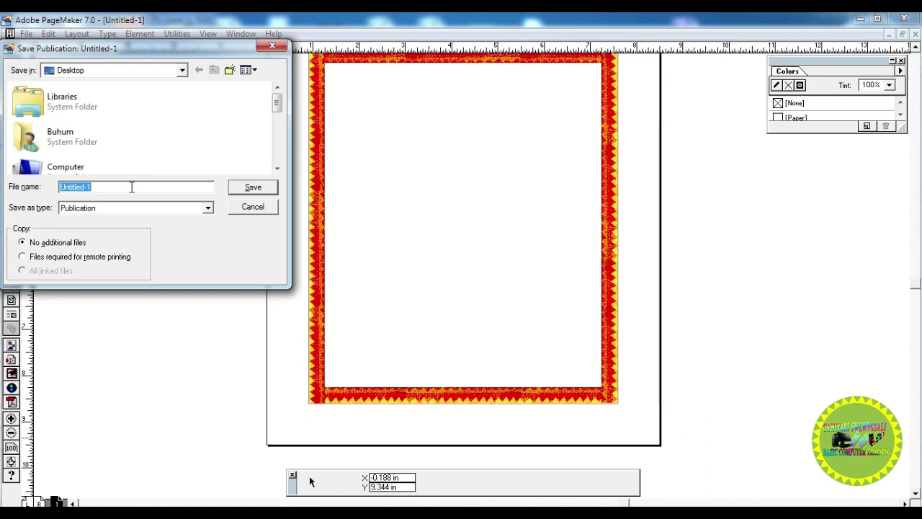
{"action": "type", "text": "wedding card"}
{"action": "key", "text": "Return"}
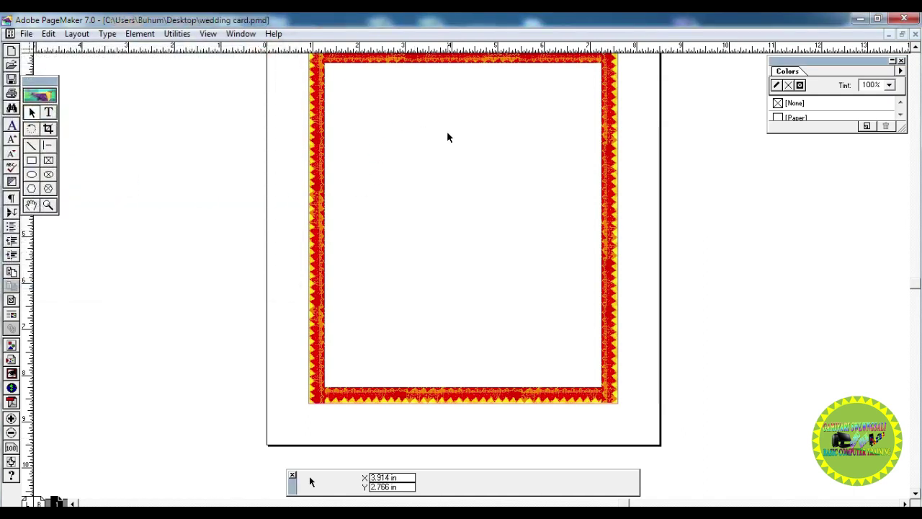
{"action": "left_click_drag", "start_coordinate": [447, 134], "coordinate": [450, 169]}
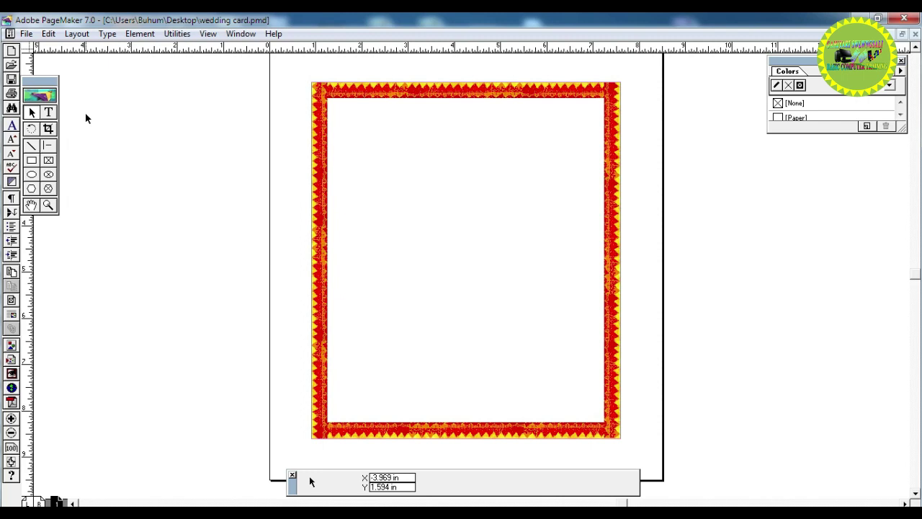
{"action": "left_click", "coordinate": [48, 112]}
{"action": "left_click_drag", "start_coordinate": [340, 118], "coordinate": [567, 270]}
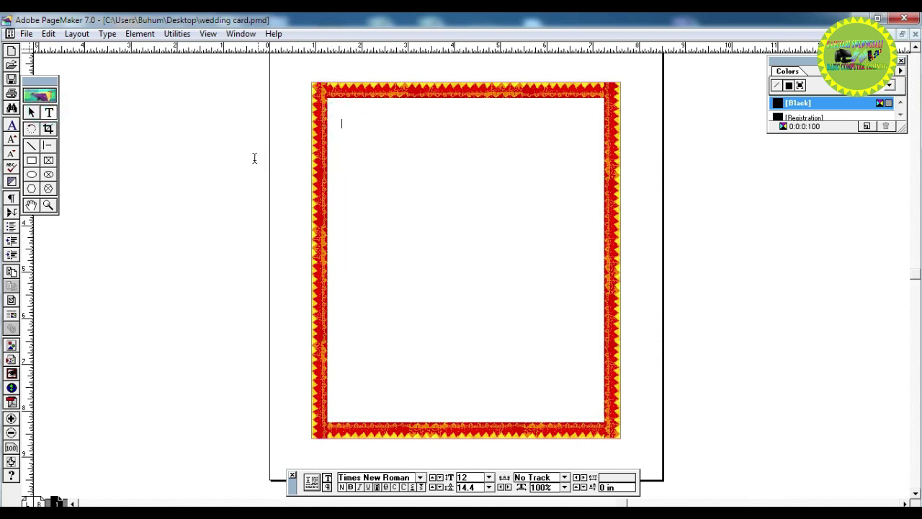
{"action": "left_click", "coordinate": [31, 112]}
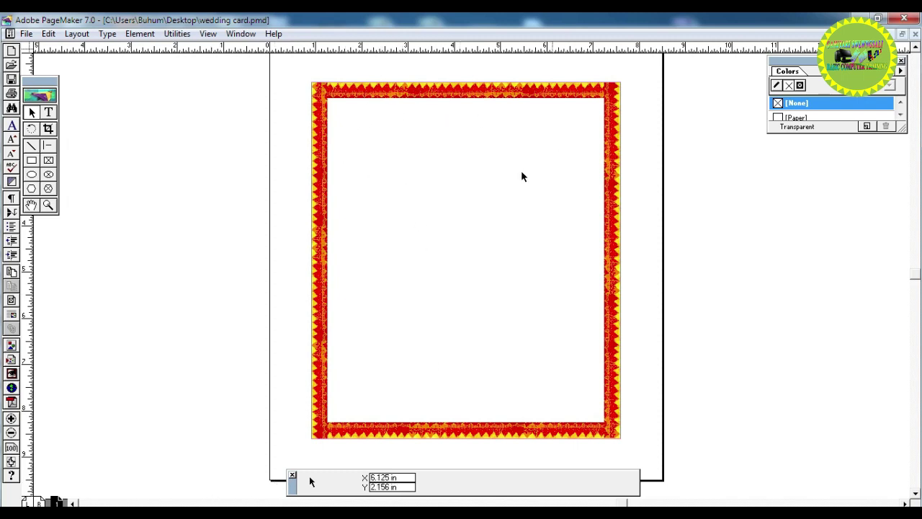
- Switch to Photoshop and create a new A4 document with a white background in RGB Color at 300 pixels/inch
{"action": "left_click", "coordinate": [181, 447]}
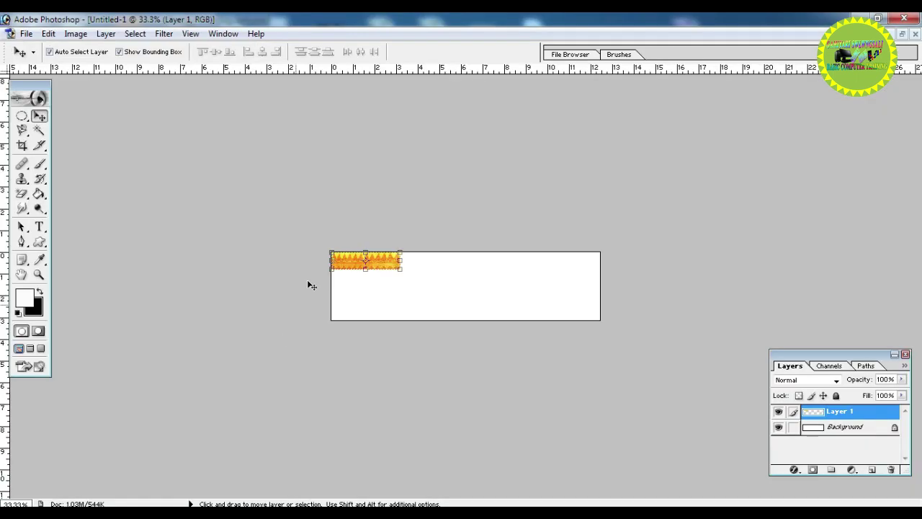
{"action": "left_click", "coordinate": [479, 261]}
{"action": "key", "text": "ctrl+n"}
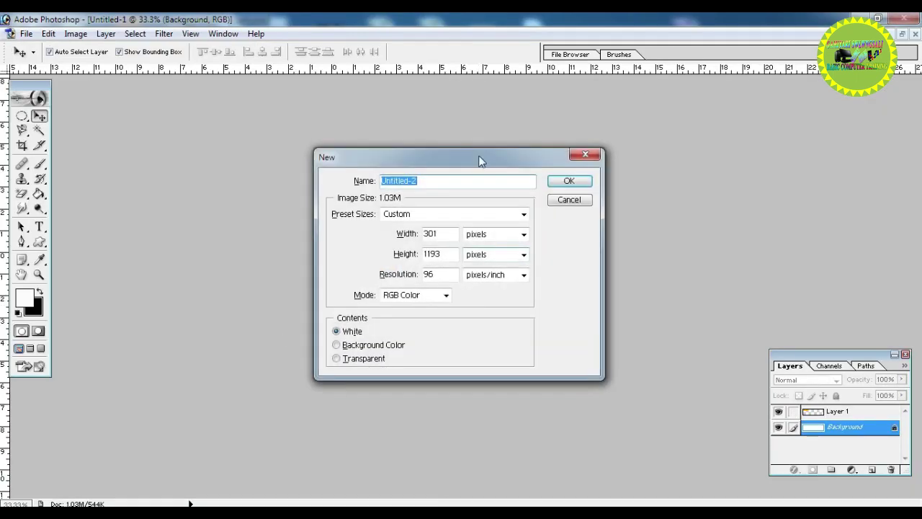
{"action": "left_click", "coordinate": [447, 213]}
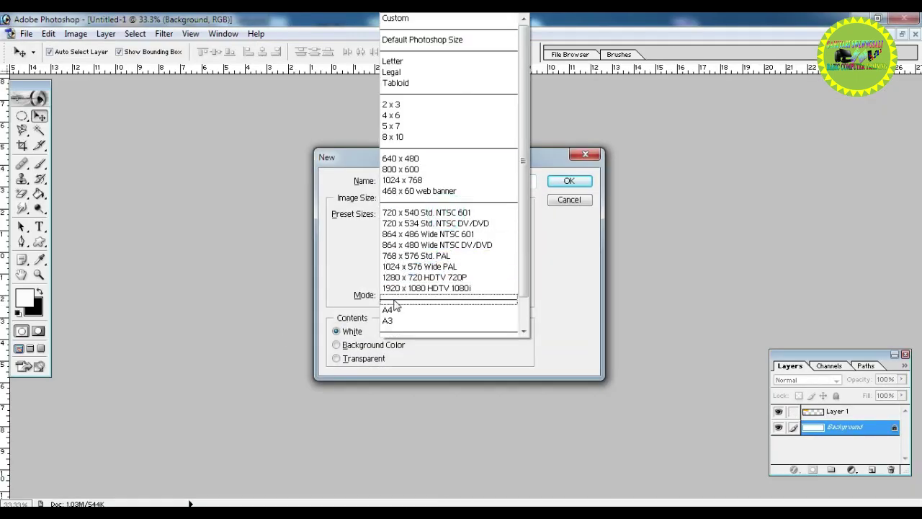
{"action": "left_click", "coordinate": [395, 311]}
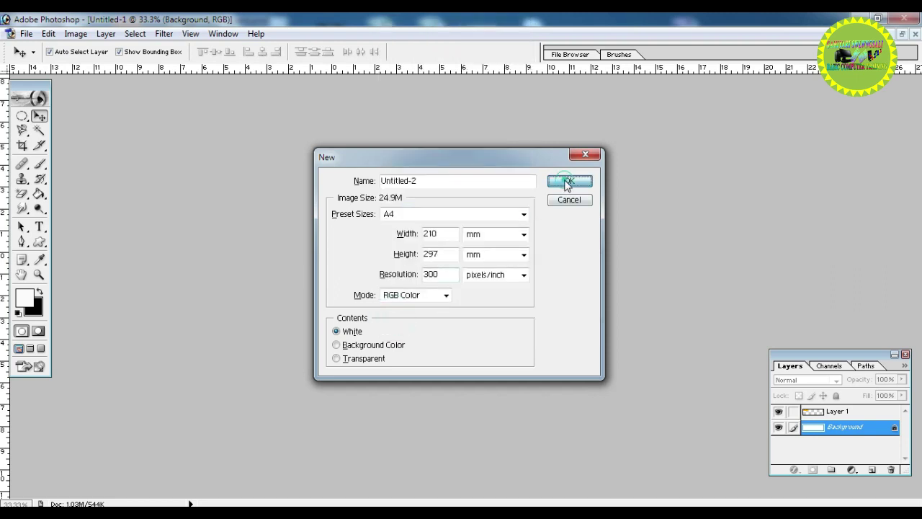
{"action": "left_click", "coordinate": [568, 182]}
{"action": "left_click", "coordinate": [332, 77]}
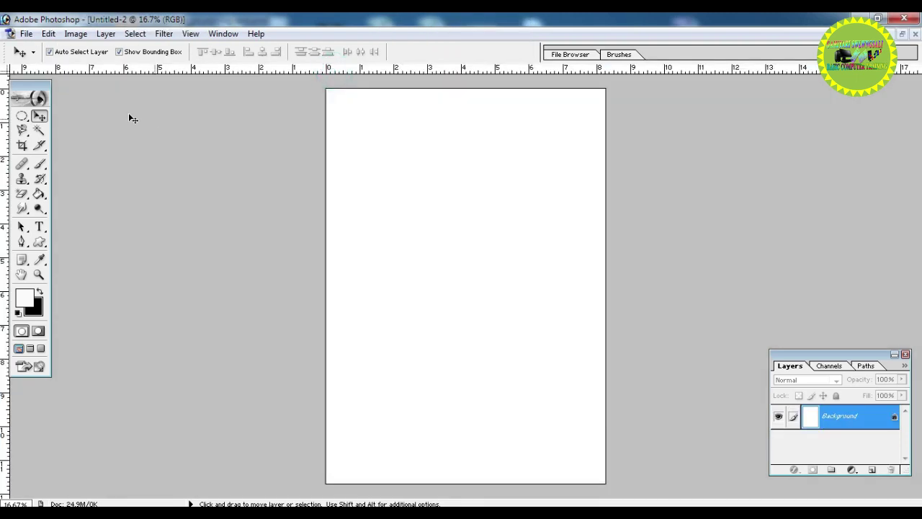
- Start a text layer on the blank page, launch Assamese DTP from the desktop and return to the Photoshop document
{"action": "left_click", "coordinate": [39, 226]}
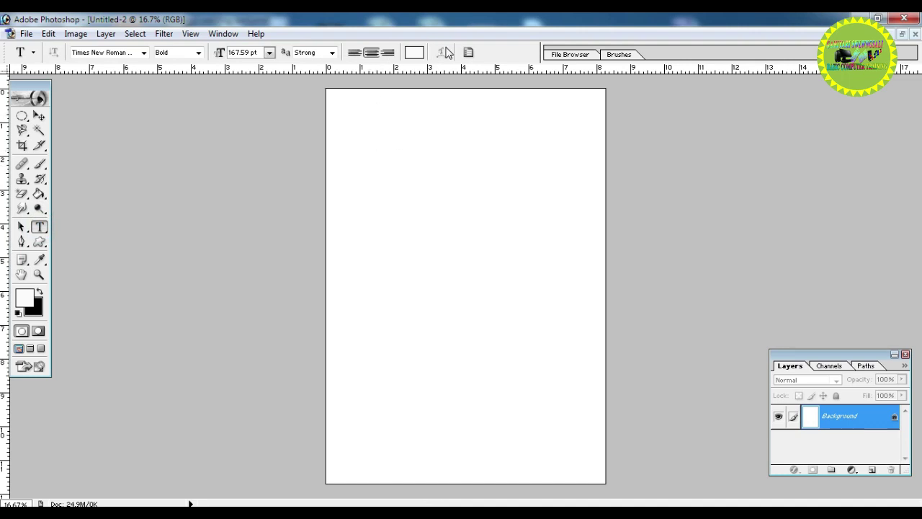
{"action": "left_click", "coordinate": [428, 217]}
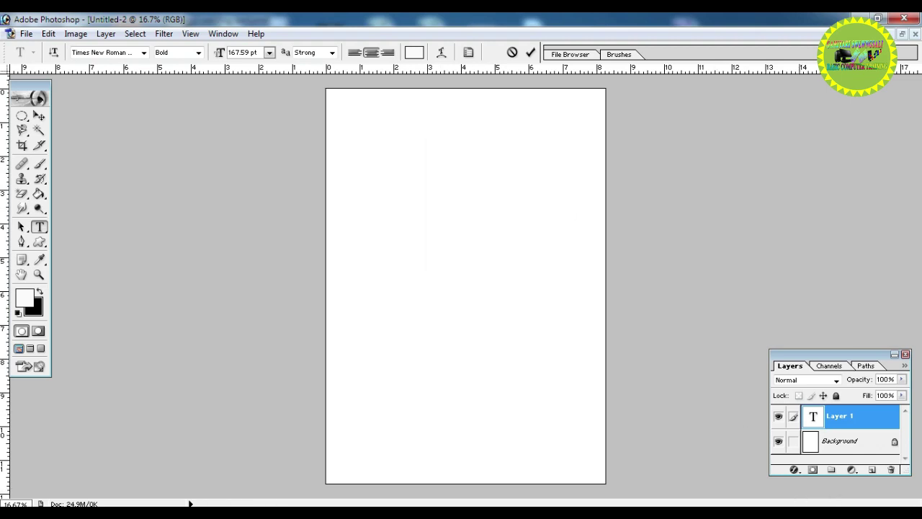
{"action": "key", "text": "super+d"}
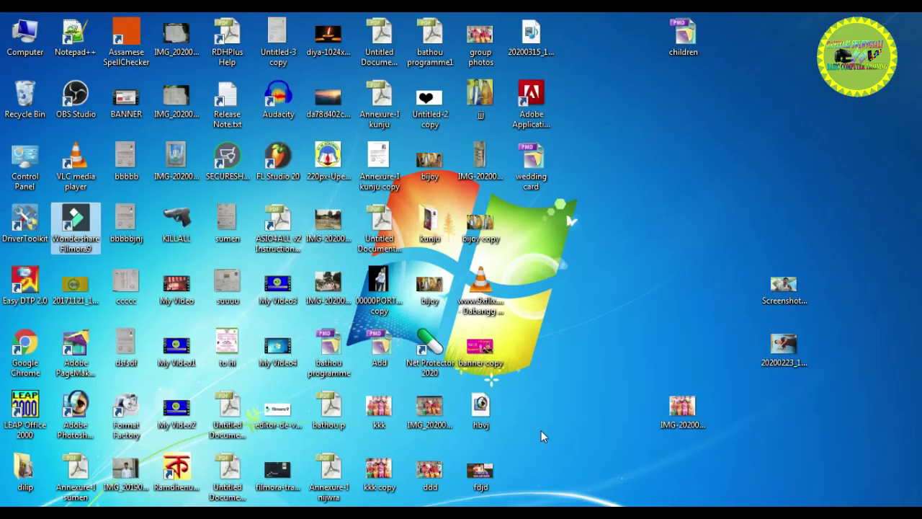
{"action": "double_click", "coordinate": [24, 286]}
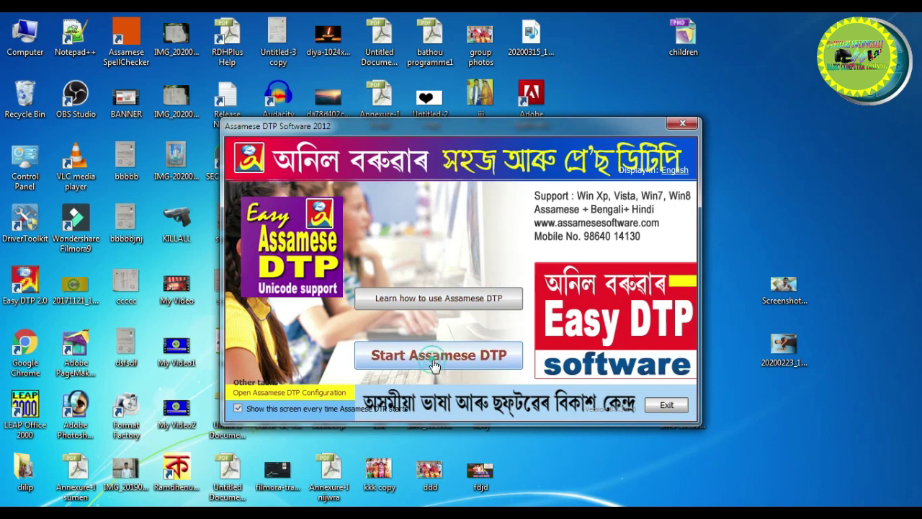
{"action": "left_click", "coordinate": [434, 356]}
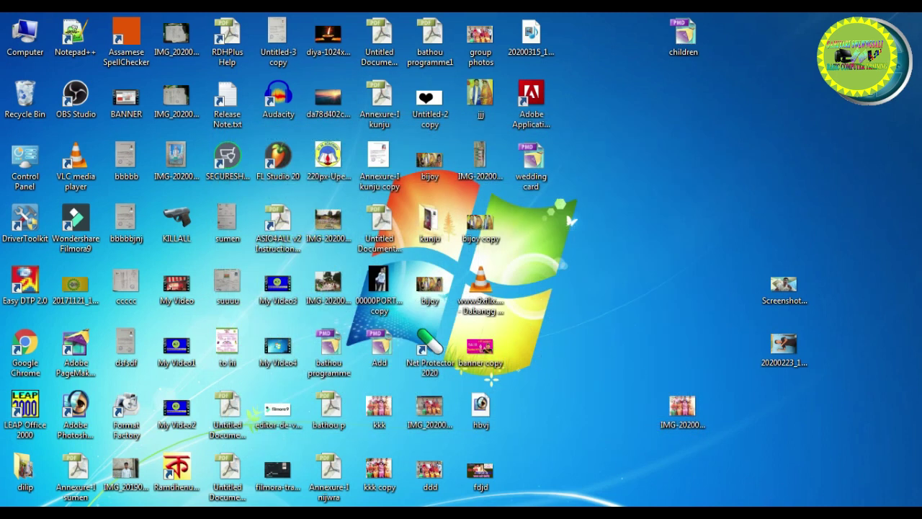
{"action": "left_click", "coordinate": [800, 436]}
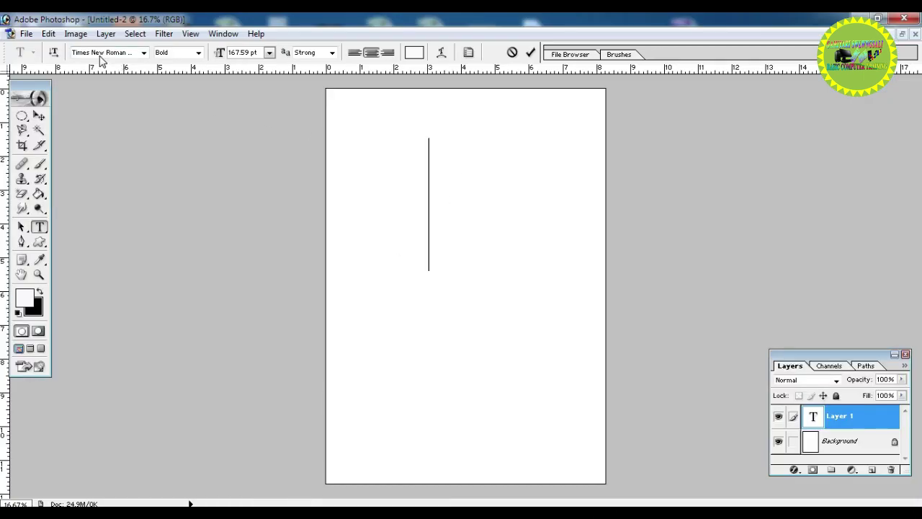
{"action": "left_click", "coordinate": [101, 54]}
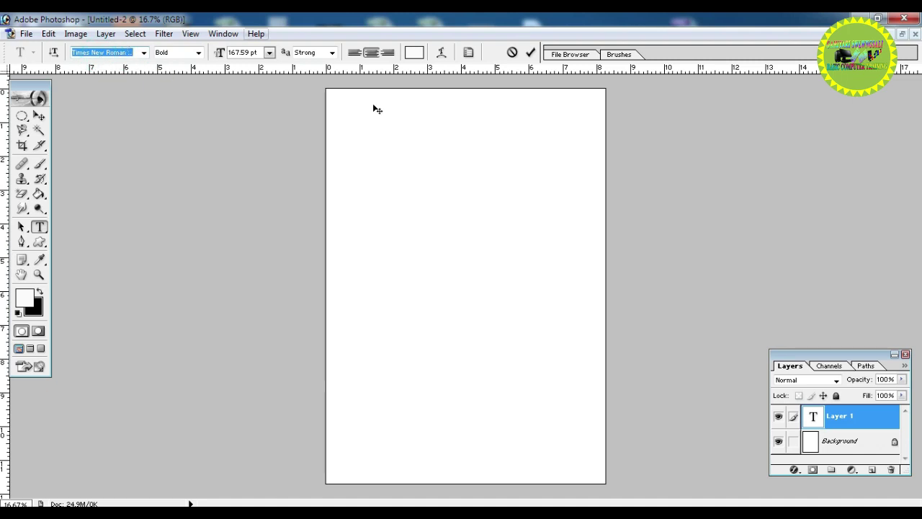
{"action": "type", "text": "Chanakya"}
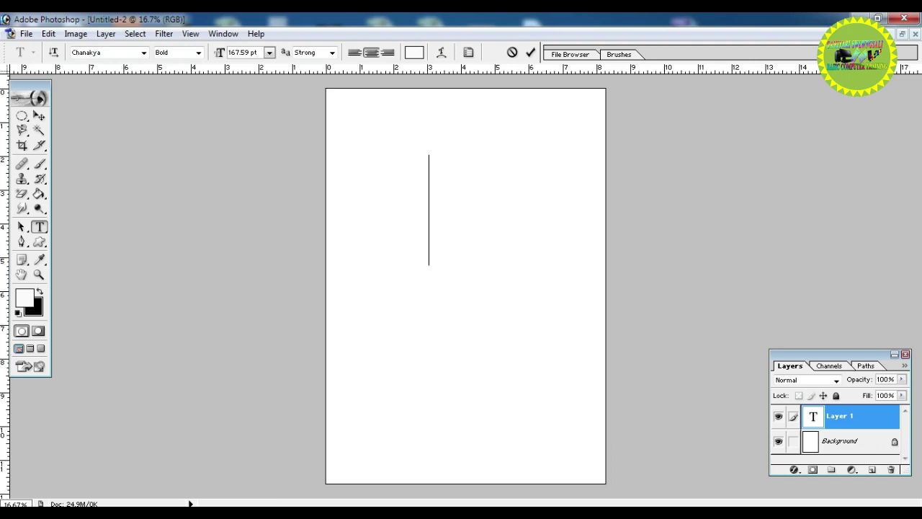
{"action": "left_click", "coordinate": [783, 512]}
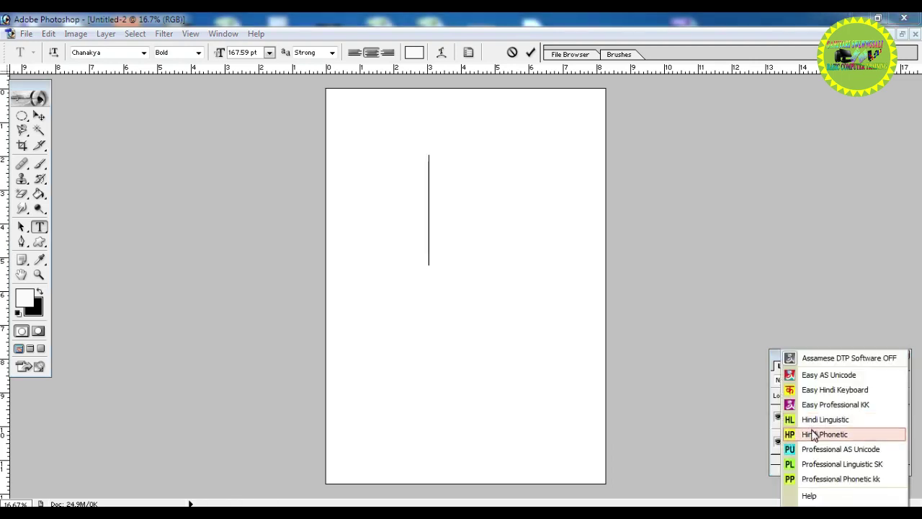
{"action": "left_click", "coordinate": [812, 433]}
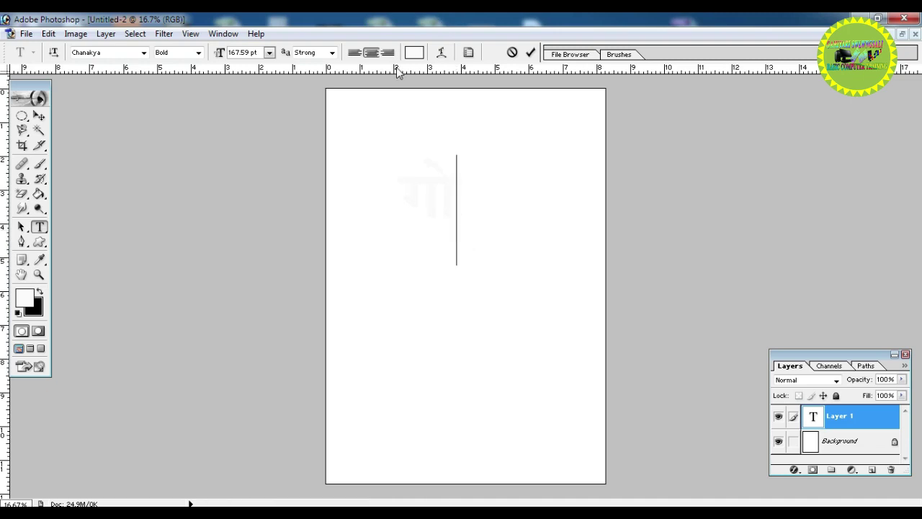
{"action": "left_click_drag", "start_coordinate": [475, 223], "coordinate": [318, 227]}
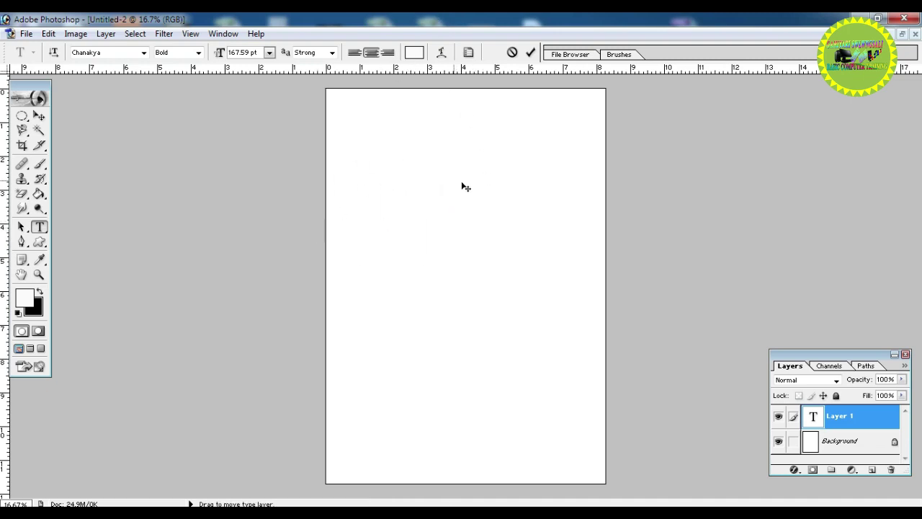
{"action": "left_click", "coordinate": [511, 51]}
- Draw a paragraph text box about 5.4 by 6.8 in on the page and set its text color to black
{"action": "left_click_drag", "start_coordinate": [384, 174], "coordinate": [568, 403]}
{"action": "left_click", "coordinate": [414, 52]}
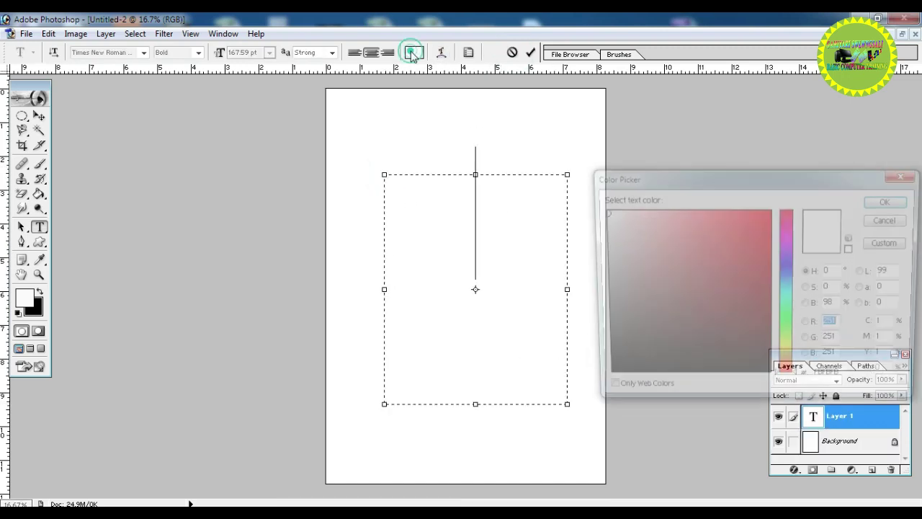
{"action": "left_click", "coordinate": [771, 380]}
{"action": "left_click", "coordinate": [886, 198]}
- Set the text font to Chanakya with Assamese DTP switched off, and choose the Hindi Phonetic keyboard layout for the text entry
{"action": "left_click", "coordinate": [896, 513]}
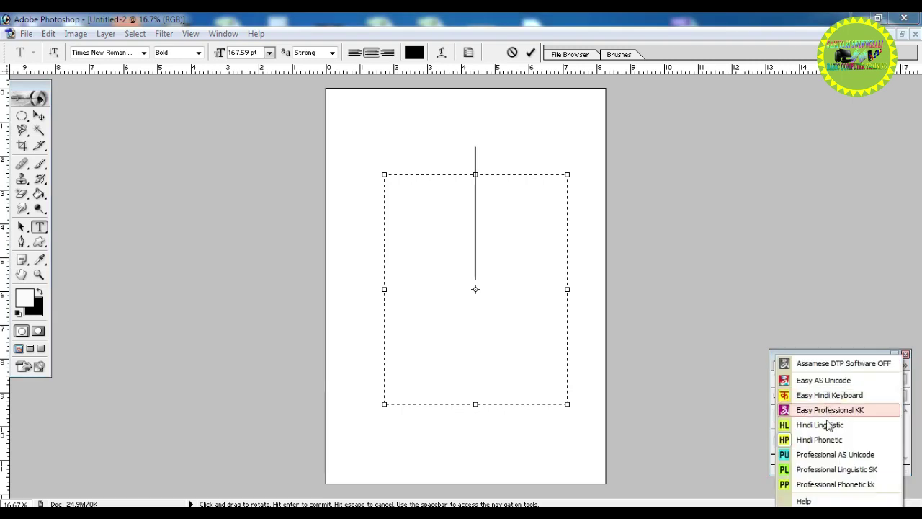
{"action": "left_click", "coordinate": [818, 441]}
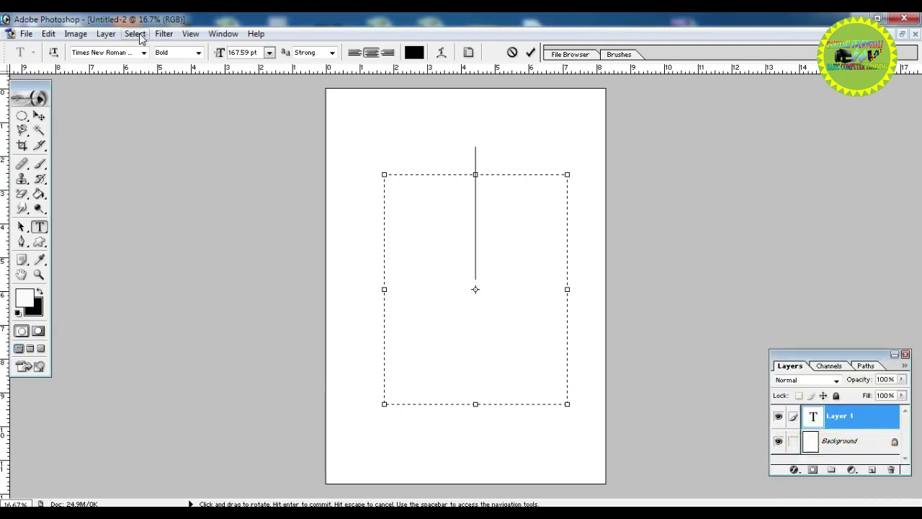
{"action": "left_click", "coordinate": [123, 54]}
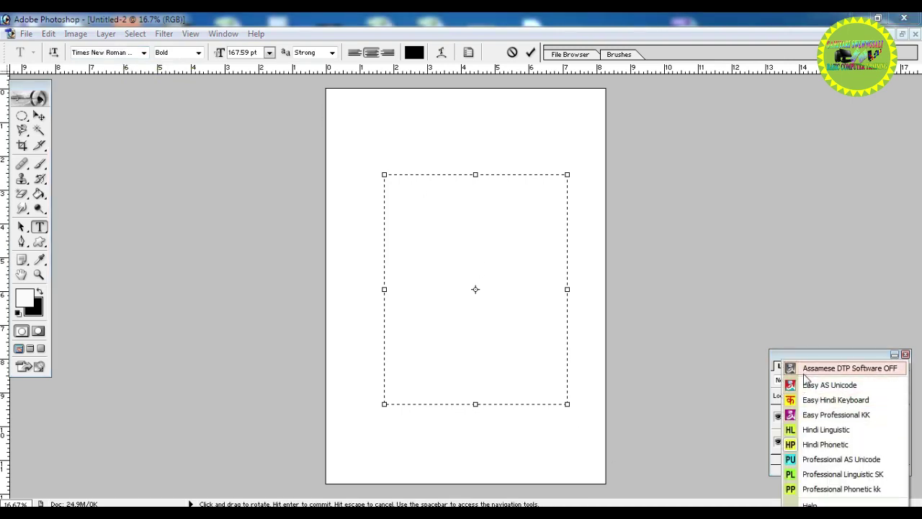
{"action": "left_click", "coordinate": [807, 382]}
{"action": "type", "text": "C"}
{"action": "key", "text": "Return"}
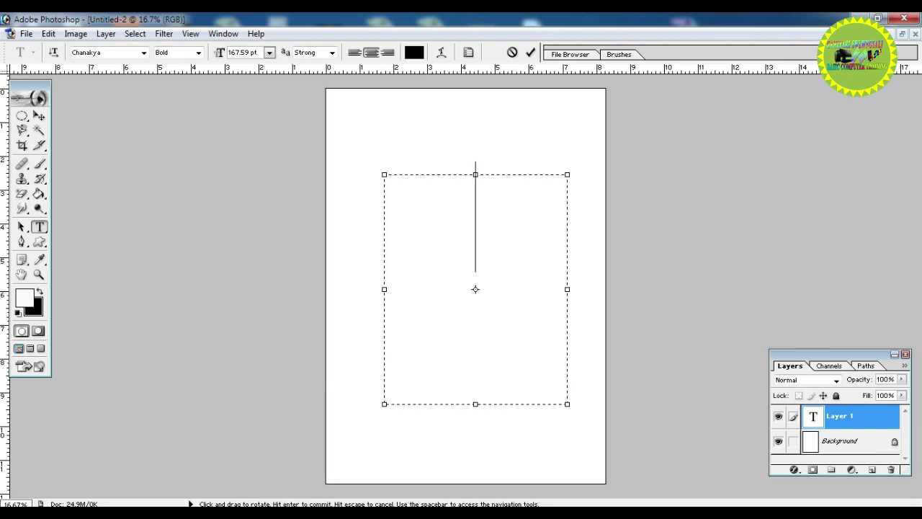
{"action": "left_click", "coordinate": [781, 512]}
{"action": "left_click", "coordinate": [810, 434]}
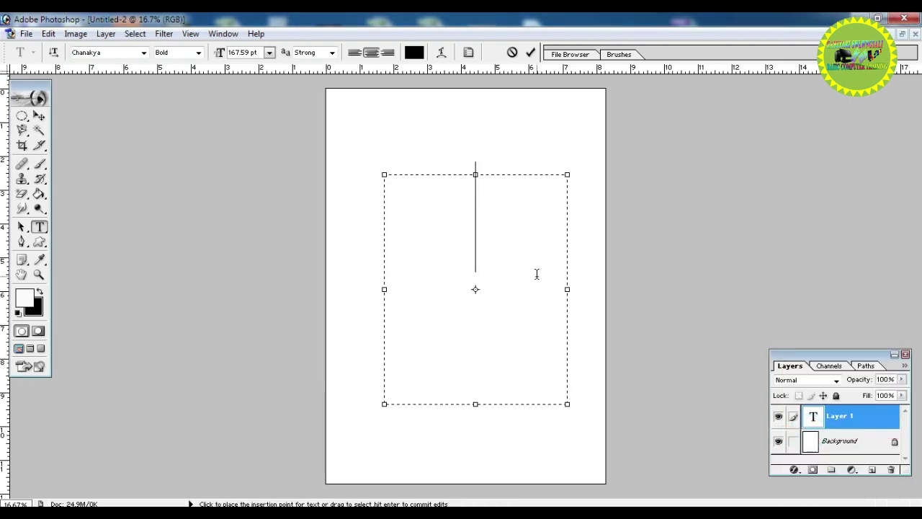
- Enter the title "गोथार जुलि" in the text box
{"action": "type", "text": "गोथार"}
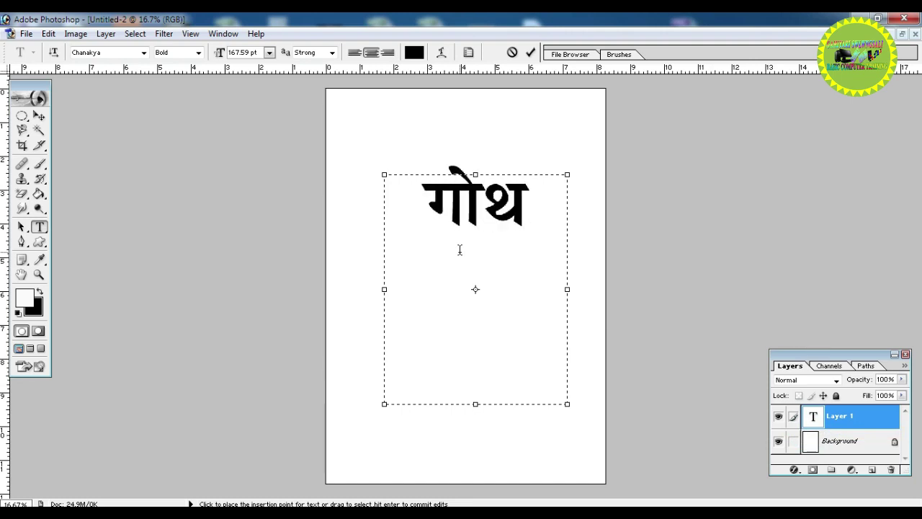
{"action": "key", "text": "Return"}
{"action": "type", "text": "जुलि"}
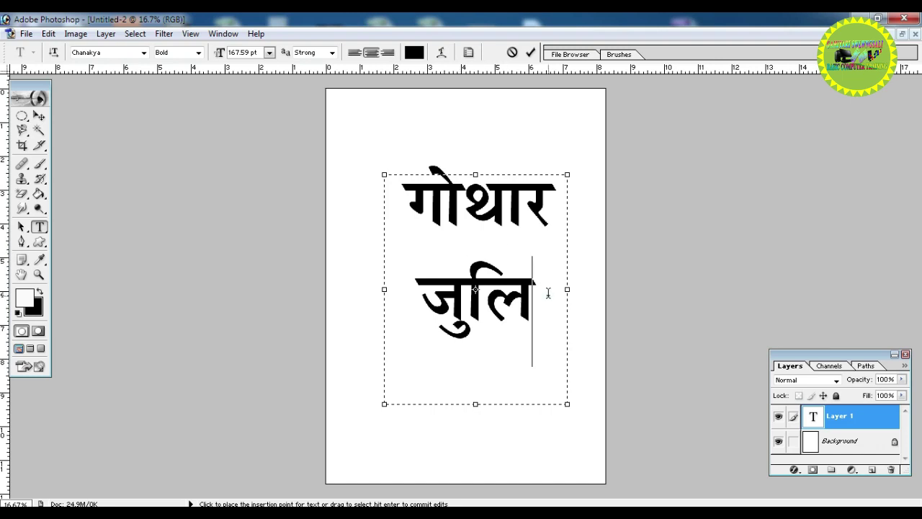
- Reduce the whole title to 101.59 pt, shorten its text box to about 1.5 in high and commit the text
{"action": "left_click_drag", "start_coordinate": [547, 293], "coordinate": [406, 173]}
{"action": "key", "text": "ctrl+shift+comma"}
{"action": "key", "text": "ctrl+shift+comma"}
{"action": "key", "text": "ctrl+shift+comma"}
{"action": "key", "text": "ctrl+shift+comma"}
{"action": "key", "text": "ctrl+shift+comma"}
{"action": "key", "text": "ctrl+shift+comma"}
{"action": "key", "text": "ctrl+shift+comma"}
{"action": "key", "text": "ctrl+shift+comma"}
{"action": "key", "text": "ctrl+shift+comma"}
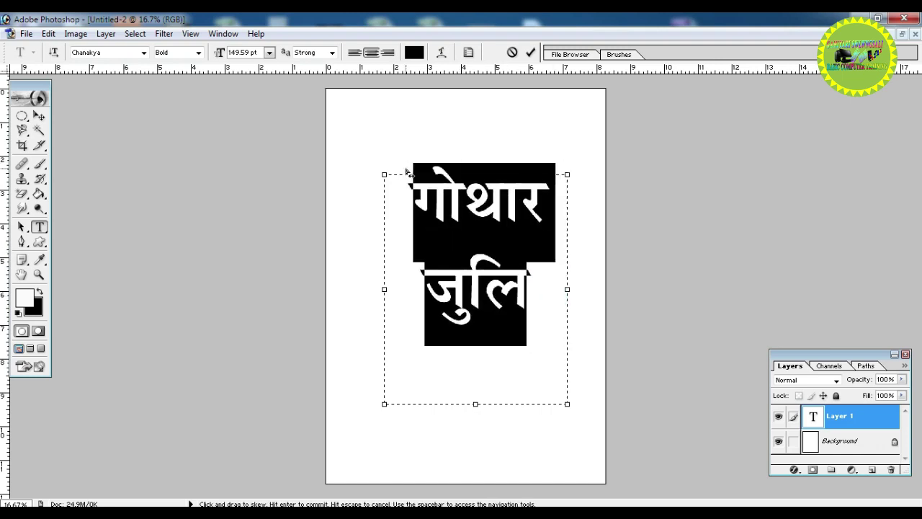
{"action": "key", "text": "ctrl+shift+comma"}
{"action": "key", "text": "ctrl+shift+comma"}
{"action": "key", "text": "ctrl+shift+comma"}
{"action": "key", "text": "ctrl+shift+comma"}
{"action": "key", "text": "ctrl+shift+comma"}
{"action": "key", "text": "ctrl+shift+comma"}
{"action": "key", "text": "ctrl+shift+comma"}
{"action": "key", "text": "ctrl+shift+comma"}
{"action": "key", "text": "ctrl+shift+comma"}
{"action": "key", "text": "ctrl+shift+comma"}
{"action": "key", "text": "ctrl+shift+comma"}
{"action": "key", "text": "ctrl+shift+comma"}
{"action": "key", "text": "ctrl+shift+comma"}
{"action": "key", "text": "ctrl+shift+comma"}
{"action": "key", "text": "ctrl+shift+comma"}
{"action": "key", "text": "ctrl+shift+comma"}
{"action": "key", "text": "ctrl+shift+comma"}
{"action": "key", "text": "ctrl+shift+comma"}
{"action": "key", "text": "ctrl+shift+comma"}
{"action": "key", "text": "ctrl+shift+comma"}
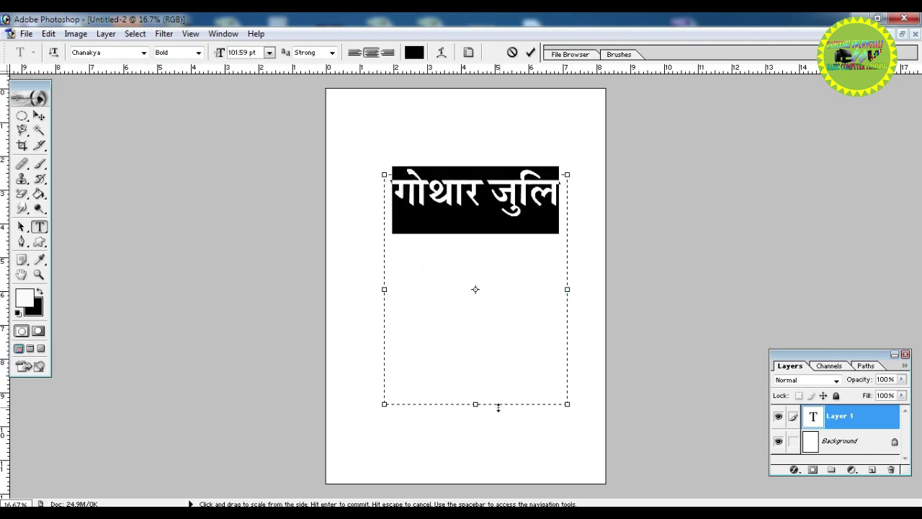
{"action": "left_click_drag", "start_coordinate": [489, 405], "coordinate": [490, 225]}
{"action": "left_click", "coordinate": [530, 53]}
- Warp the title text with a horizontal Arc at +49% bend and commit the text
{"action": "left_click", "coordinate": [439, 203]}
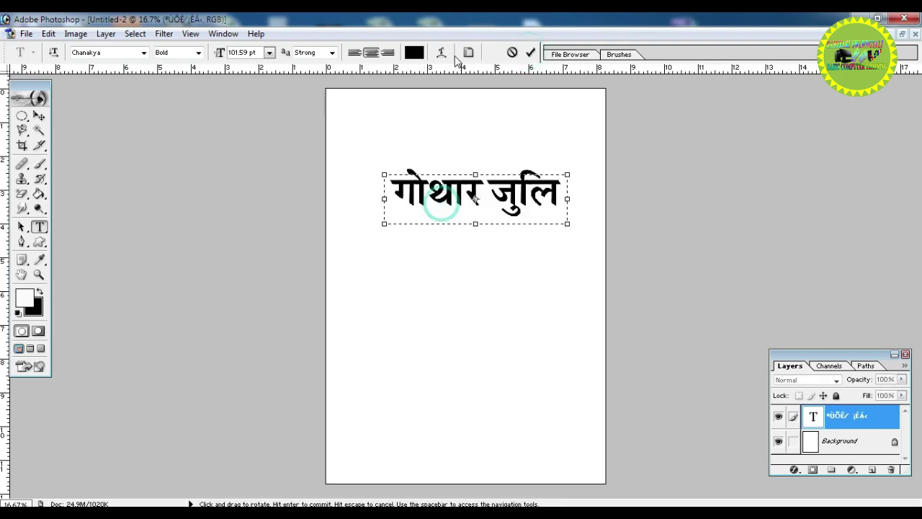
{"action": "left_click", "coordinate": [443, 53]}
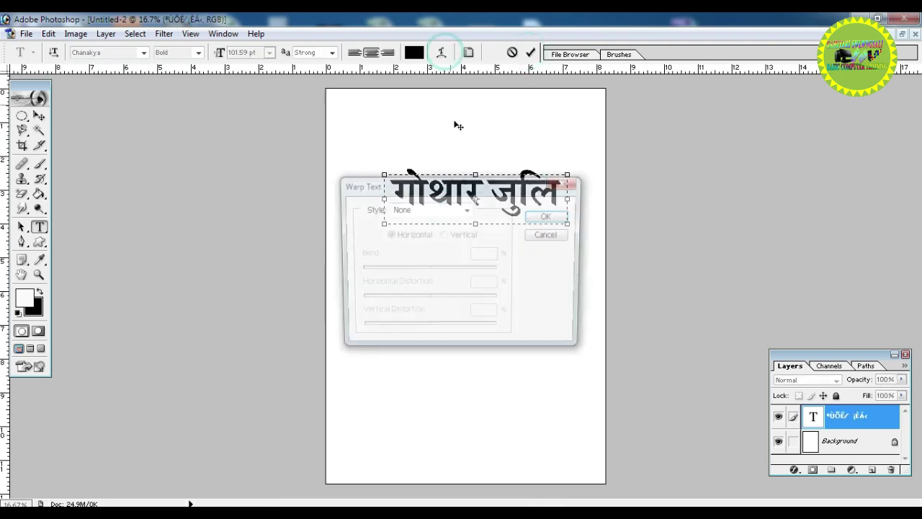
{"action": "left_click", "coordinate": [443, 210]}
{"action": "left_click", "coordinate": [422, 246]}
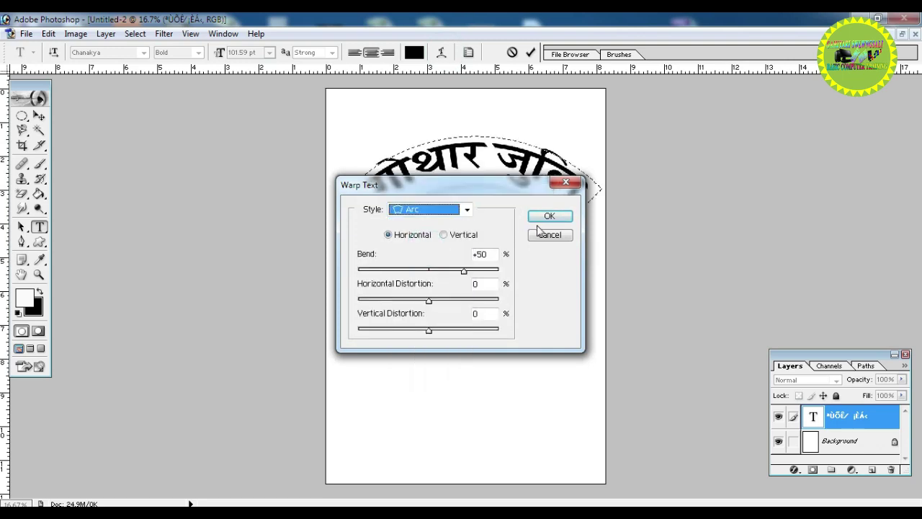
{"action": "left_click", "coordinate": [464, 271]}
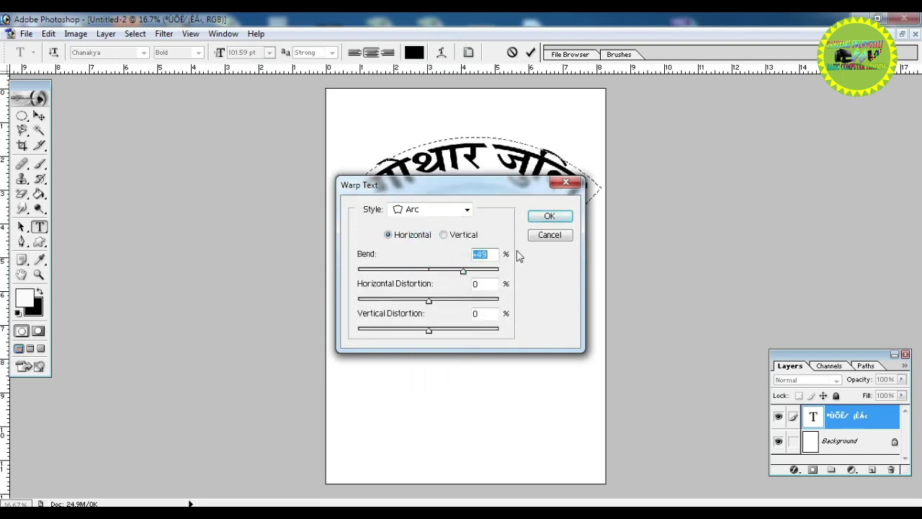
{"action": "left_click", "coordinate": [549, 216]}
{"action": "left_click", "coordinate": [530, 52]}
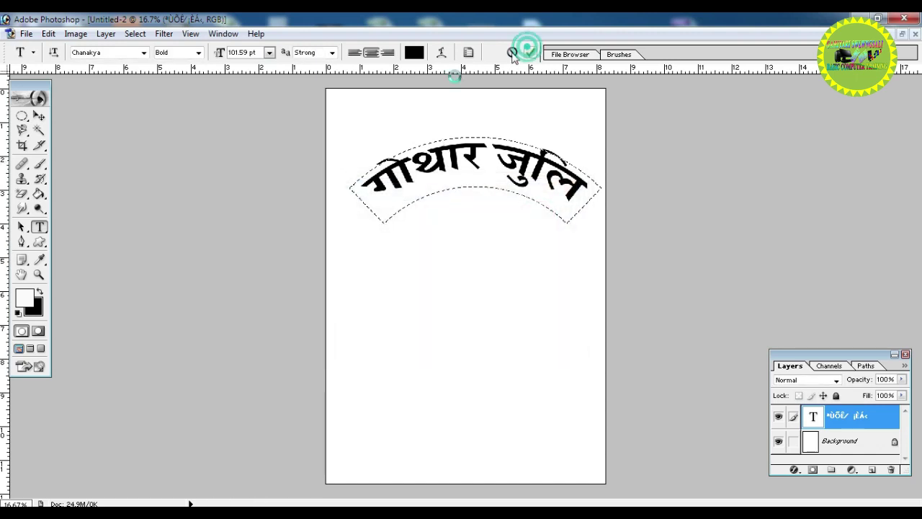
- Add a red FF0000 Color Overlay to the title's text layer at 100% opacity
{"action": "left_click", "coordinate": [105, 34]}
{"action": "mouse_move", "coordinate": [137, 114]}
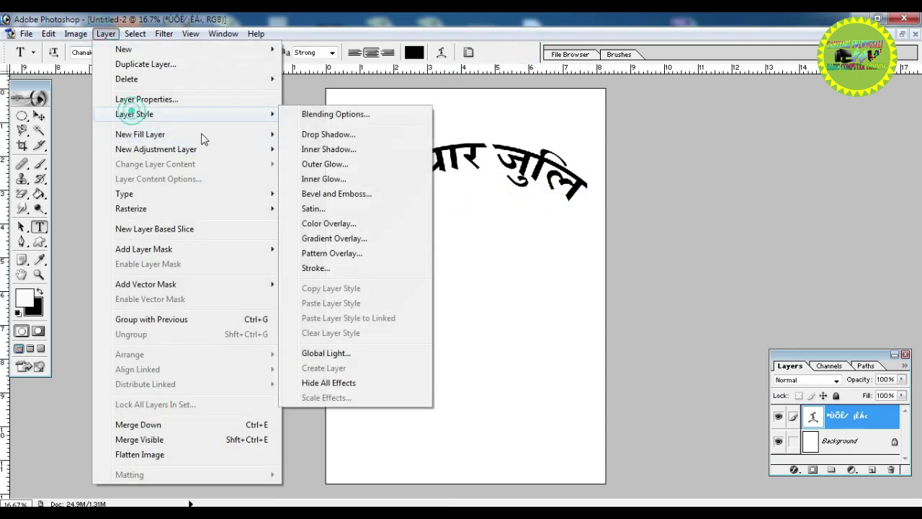
{"action": "left_click", "coordinate": [328, 225]}
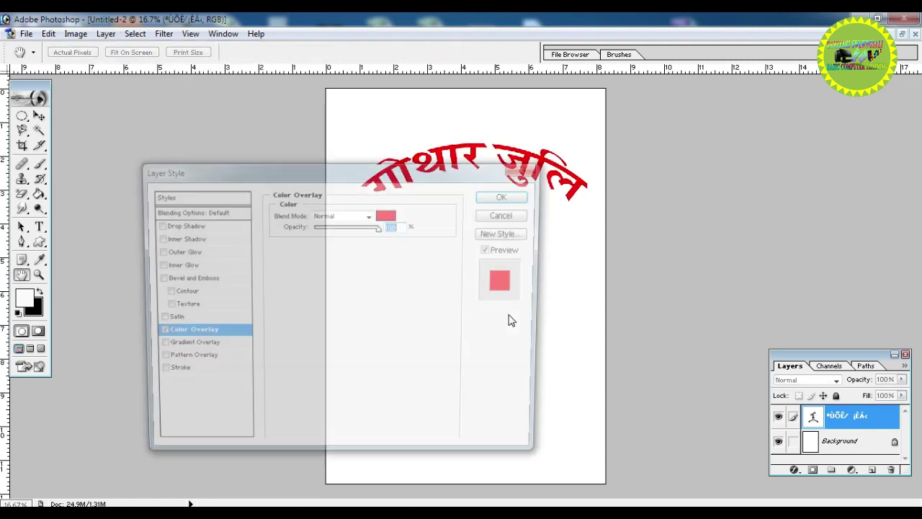
{"action": "left_click", "coordinate": [387, 215]}
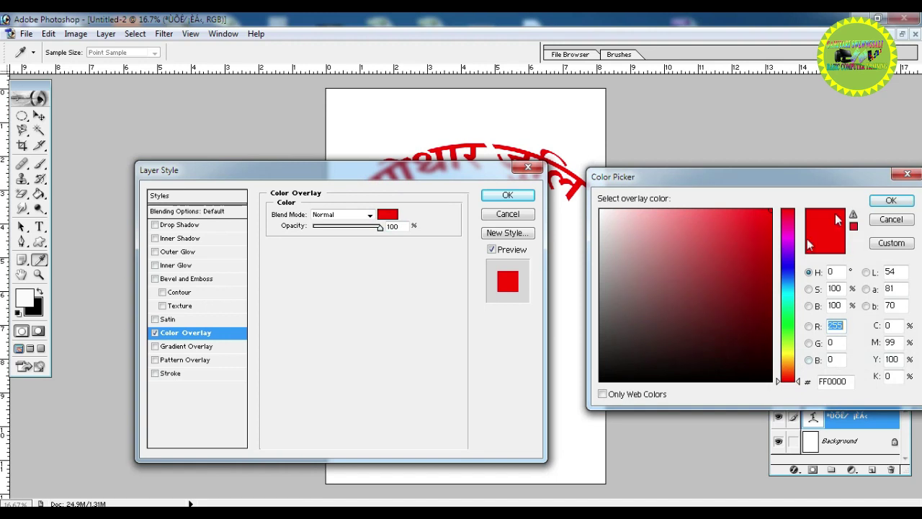
{"action": "left_click", "coordinate": [893, 201]}
{"action": "left_click", "coordinate": [508, 195]}
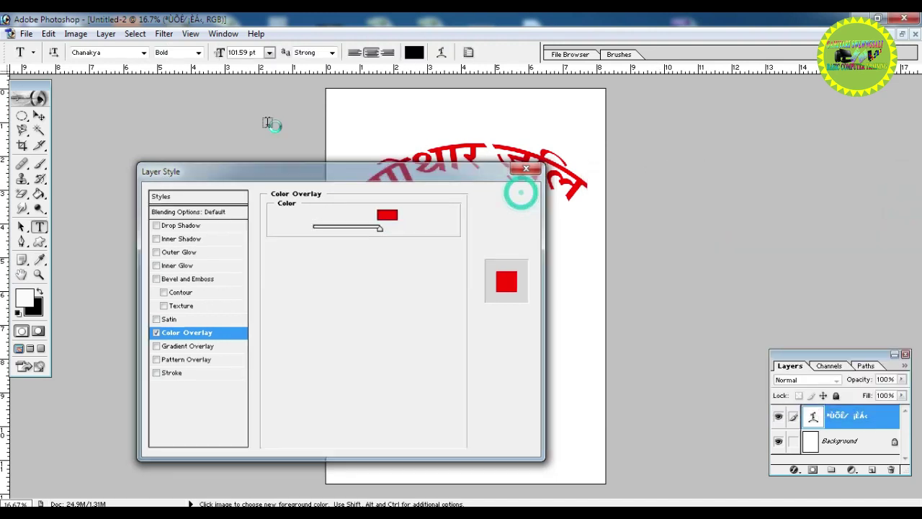
- Bring the arched title into the PageMaker wedding card, about 5.1 by 0.8 in, just inside the frame's upper edge
{"action": "left_click", "coordinate": [39, 116]}
{"action": "left_click_drag", "start_coordinate": [428, 181], "coordinate": [429, 157]}
{"action": "left_click_drag", "start_coordinate": [493, 196], "coordinate": [404, 173]}
{"action": "left_click_drag", "start_coordinate": [650, 214], "coordinate": [578, 170]}
{"action": "left_click_drag", "start_coordinate": [522, 155], "coordinate": [539, 144]}
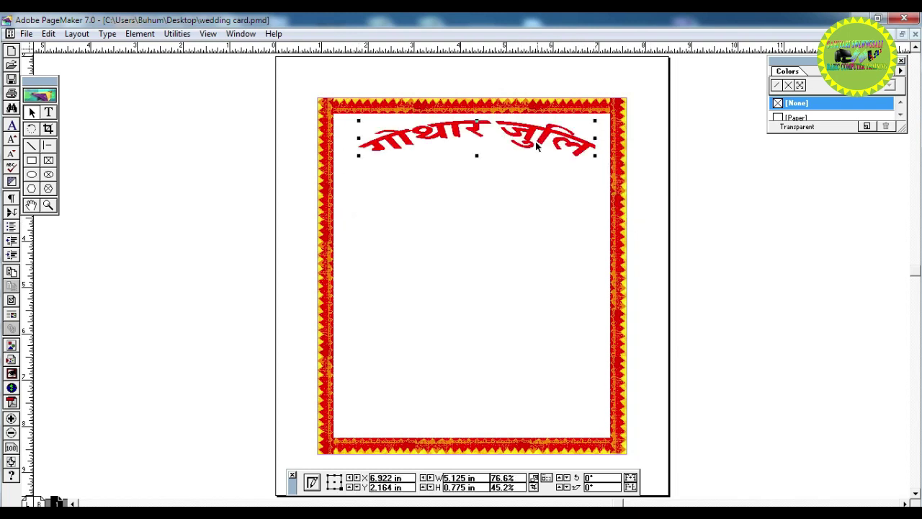
- Delete the arched title from the wedding card page
{"action": "left_click", "coordinate": [508, 253]}
{"action": "left_click", "coordinate": [527, 136]}
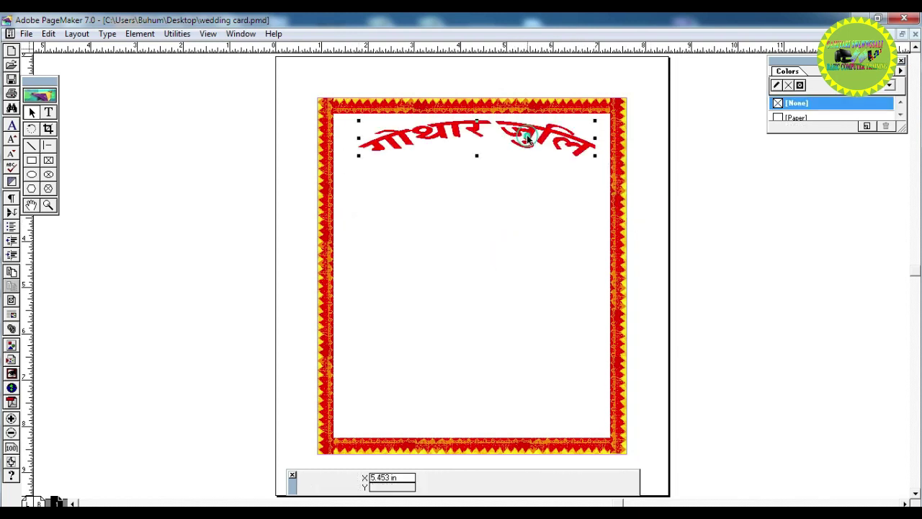
{"action": "key", "text": "Delete"}
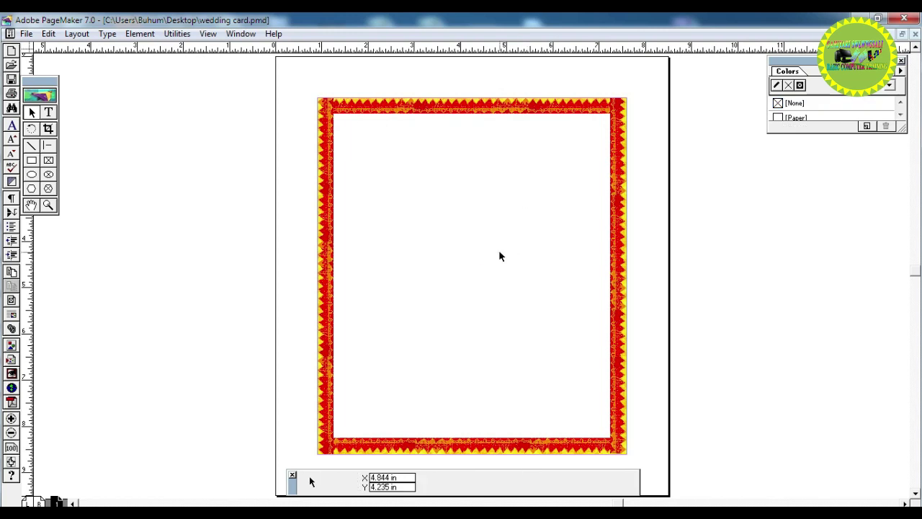
- Switch to Windows Explorer and open the Grafics folder inside Pictures on Local Disk (D:)
{"action": "left_click", "coordinate": [362, 115]}
{"action": "left_click", "coordinate": [387, 218]}
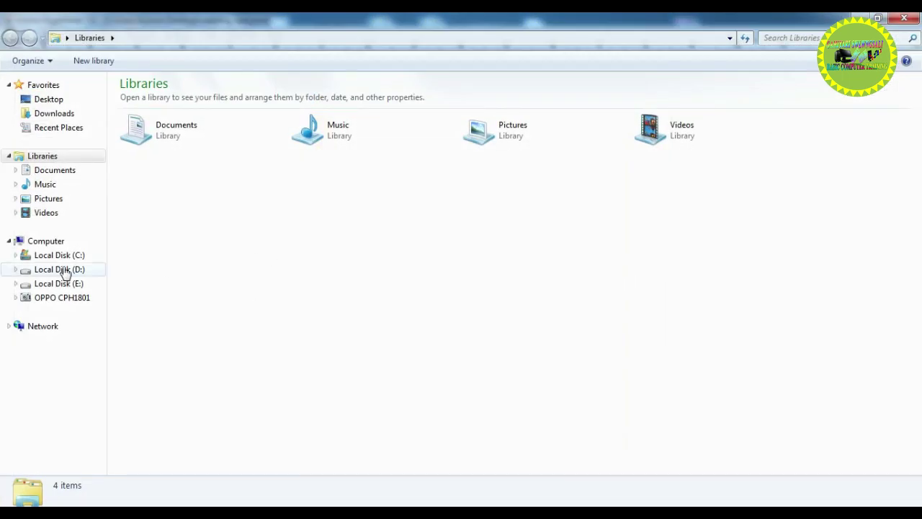
{"action": "left_click", "coordinate": [64, 270]}
{"action": "left_click", "coordinate": [63, 283]}
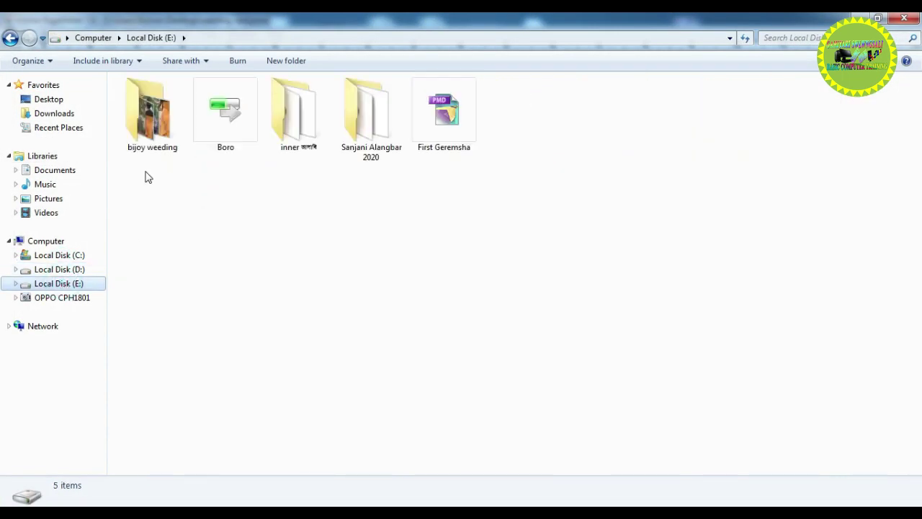
{"action": "left_click", "coordinate": [59, 268]}
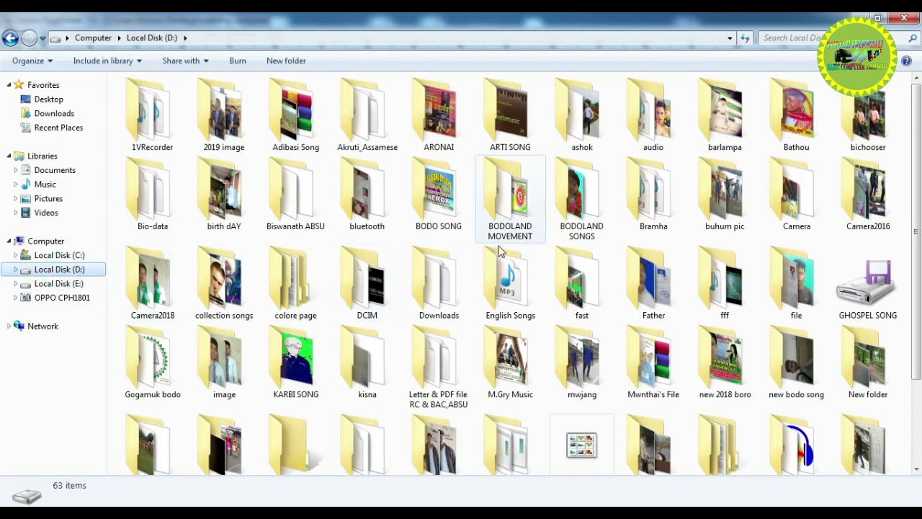
{"action": "left_click", "coordinate": [452, 279]}
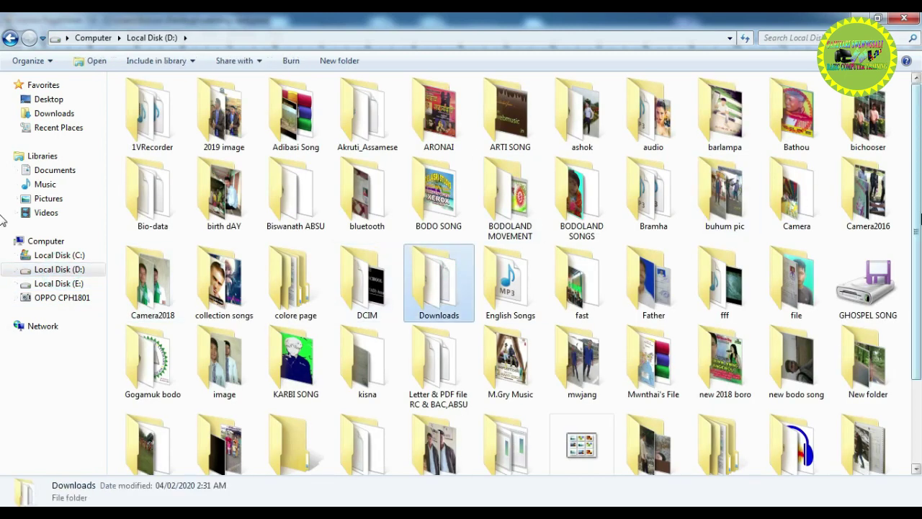
{"action": "scroll", "coordinate": [644, 342], "scroll_direction": "down", "scroll_amount": 2}
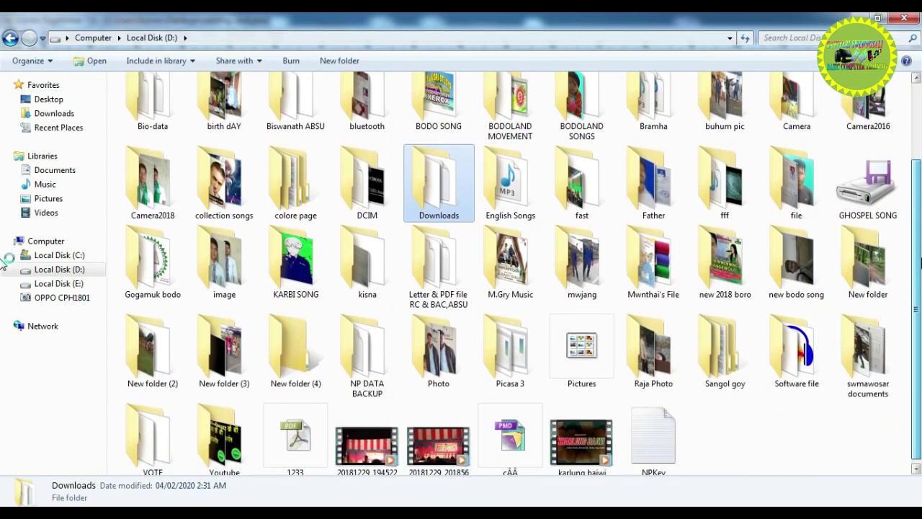
{"action": "double_click", "coordinate": [582, 344]}
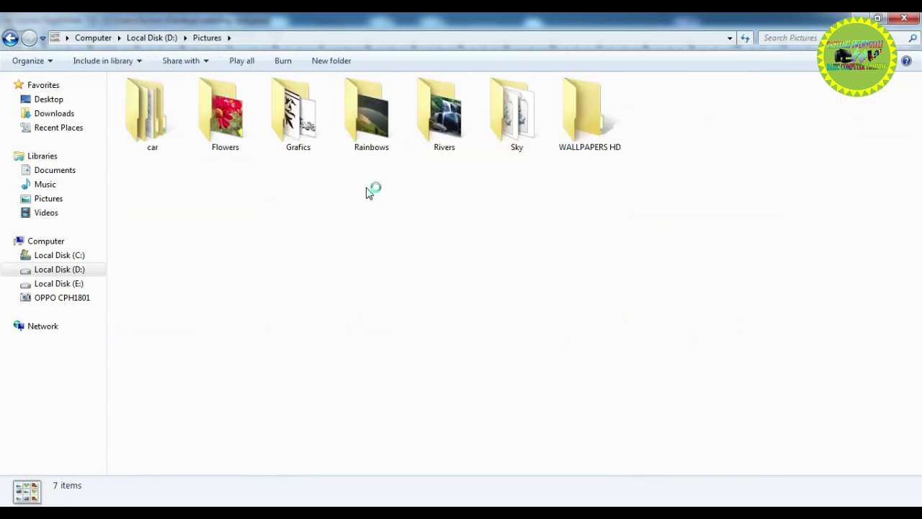
{"action": "double_click", "coordinate": [321, 123]}
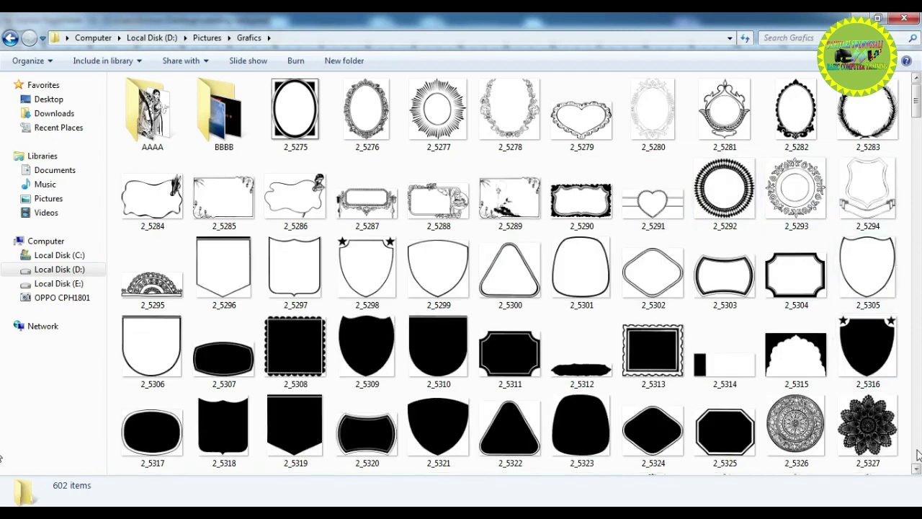
- Find the corner ornament 2_5388 and bring it into the PageMaker card at the frame's upper-left corner
{"action": "left_click_drag", "start_coordinate": [917, 468], "coordinate": [917, 469]}
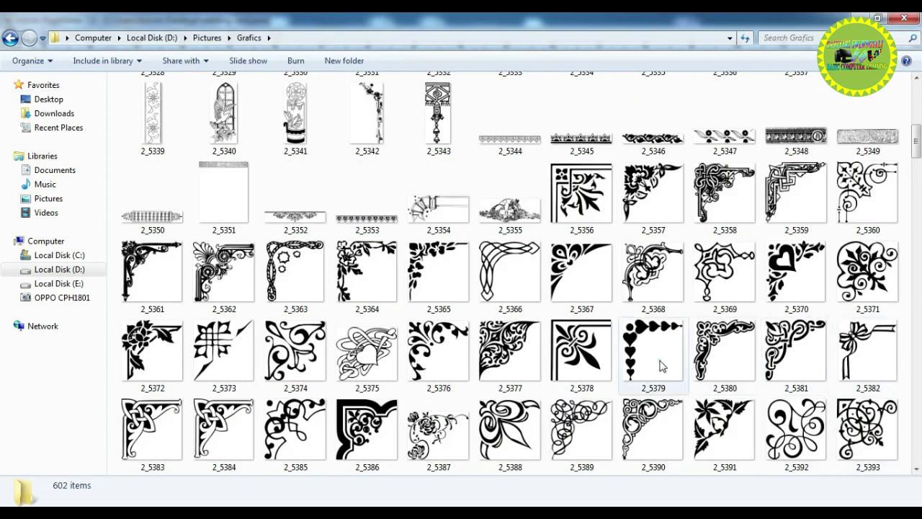
{"action": "left_click", "coordinate": [624, 364]}
{"action": "left_click", "coordinate": [594, 351]}
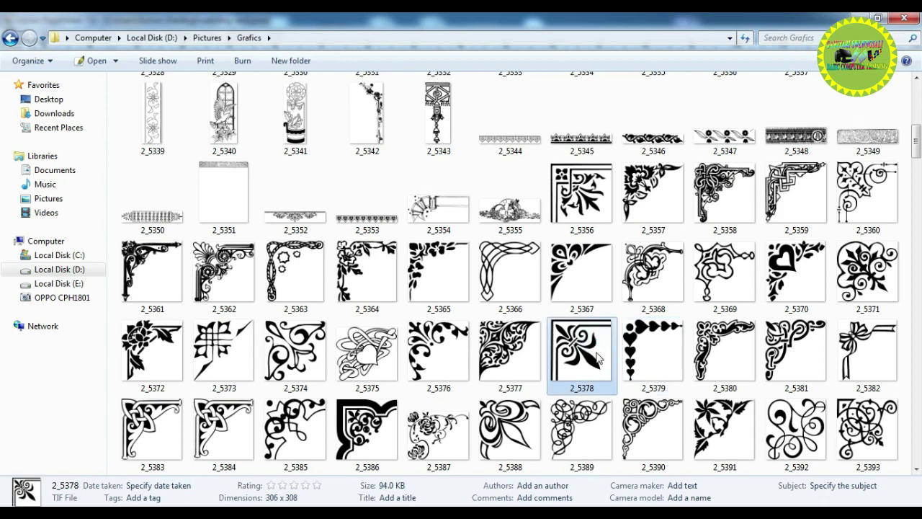
{"action": "left_click", "coordinate": [496, 448]}
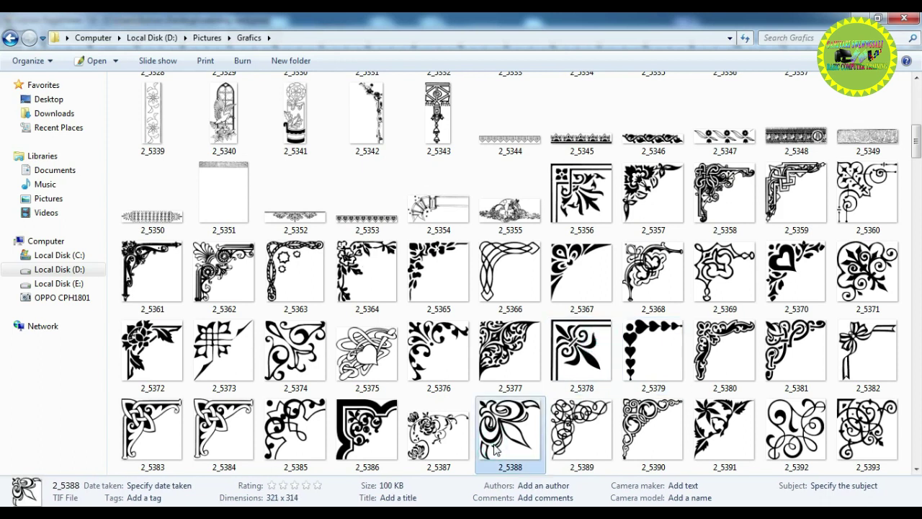
{"action": "left_click_drag", "start_coordinate": [519, 424], "coordinate": [261, 281]}
{"action": "left_click_drag", "start_coordinate": [192, 175], "coordinate": [359, 117]}
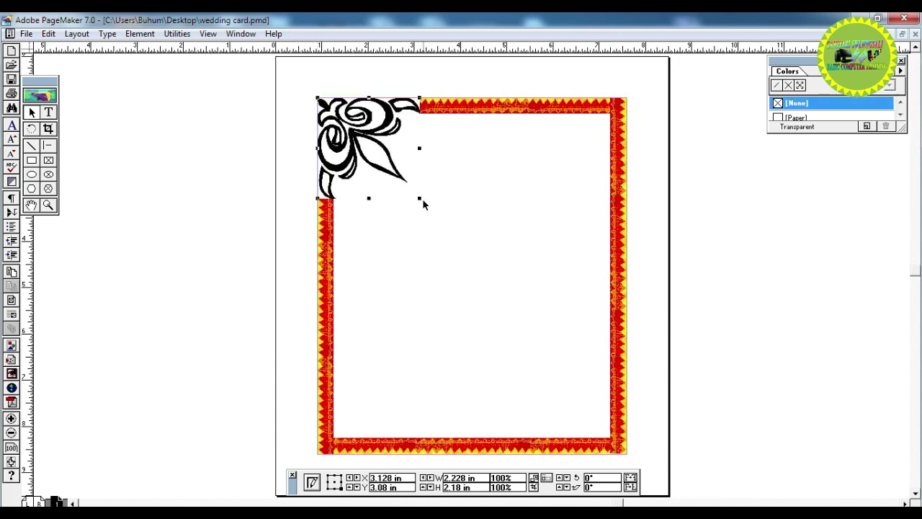
- Shrink the corner ornament to about 0.8 by 0.8 in and seat it inside the frame's upper-left corner
{"action": "left_click_drag", "start_coordinate": [420, 199], "coordinate": [369, 150]}
{"action": "left_click", "coordinate": [391, 161]}
{"action": "left_click", "coordinate": [360, 139]}
{"action": "left_click", "coordinate": [407, 218]}
- Duplicate the corner ornament, rotate the copy to about -178° and place it in the frame's lower-right inner corner
{"action": "left_click", "coordinate": [340, 126]}
{"action": "key", "text": "ctrl+c"}
{"action": "key", "text": "ctrl+v"}
{"action": "left_click_drag", "start_coordinate": [391, 171], "coordinate": [408, 367]}
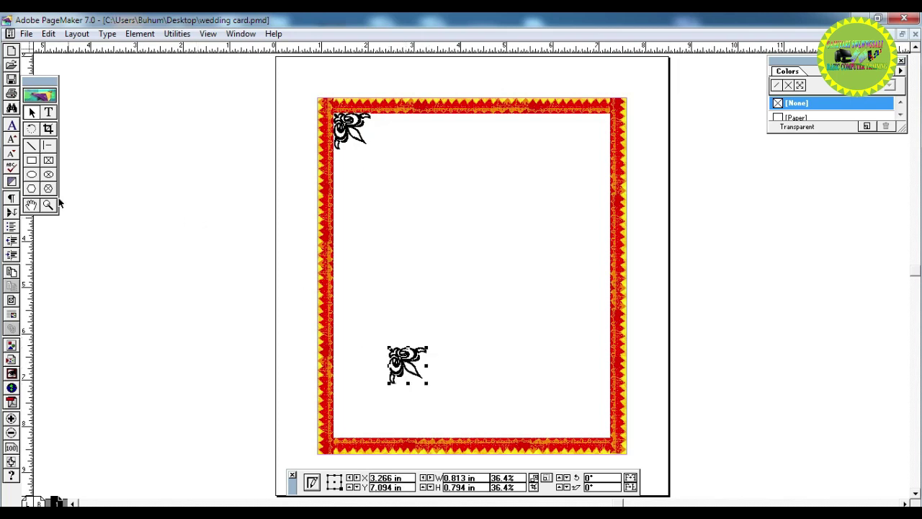
{"action": "left_click", "coordinate": [32, 128]}
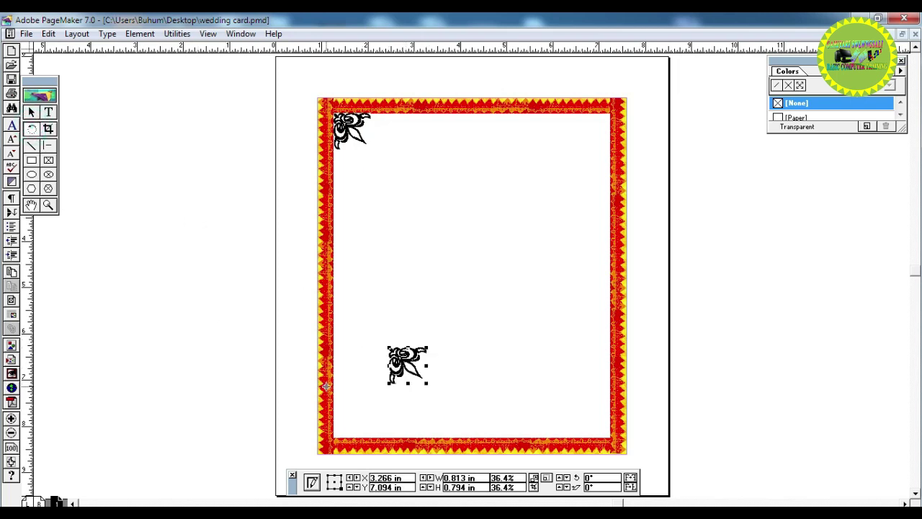
{"action": "left_click_drag", "start_coordinate": [427, 350], "coordinate": [323, 353]}
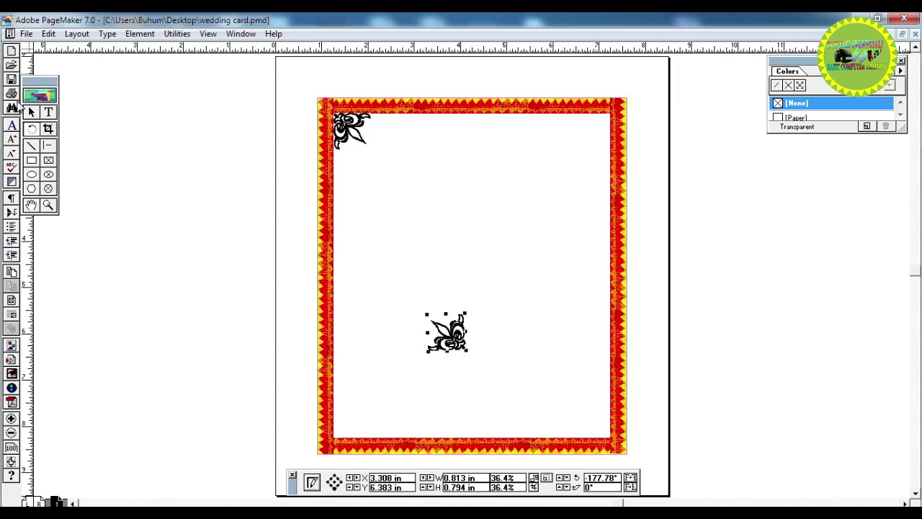
{"action": "left_click", "coordinate": [31, 111]}
{"action": "left_click_drag", "start_coordinate": [457, 341], "coordinate": [604, 427]}
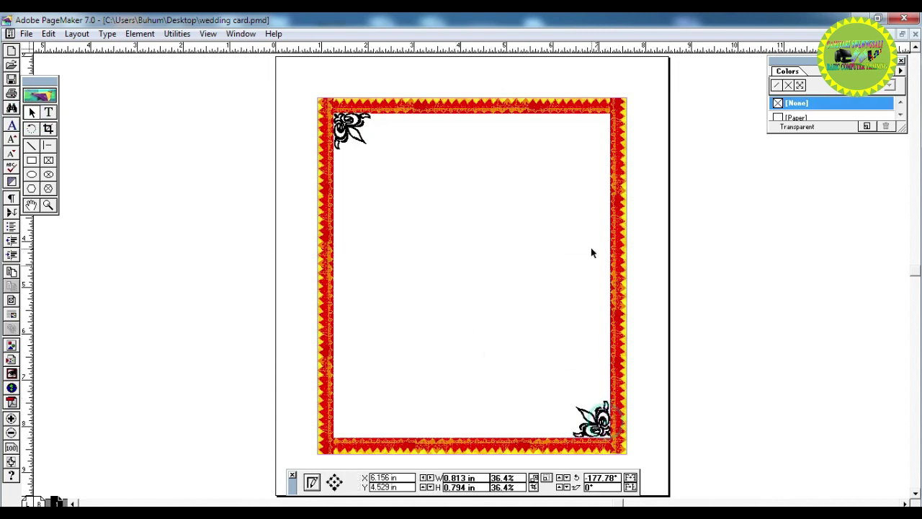
- Paste another ornament copy, rotate it to about -88° and place it in the frame's upper-right inner corner
{"action": "key", "text": "ctrl+v"}
{"action": "left_click", "coordinate": [31, 129]}
{"action": "left_click_drag", "start_coordinate": [593, 229], "coordinate": [589, 148]}
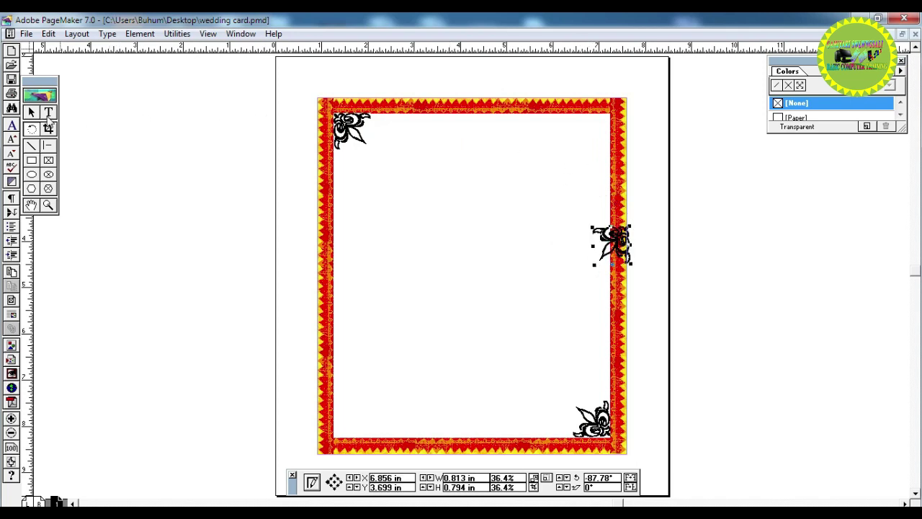
{"action": "left_click", "coordinate": [603, 234]}
{"action": "left_click_drag", "start_coordinate": [605, 237], "coordinate": [585, 123]}
{"action": "left_click", "coordinate": [490, 185]}
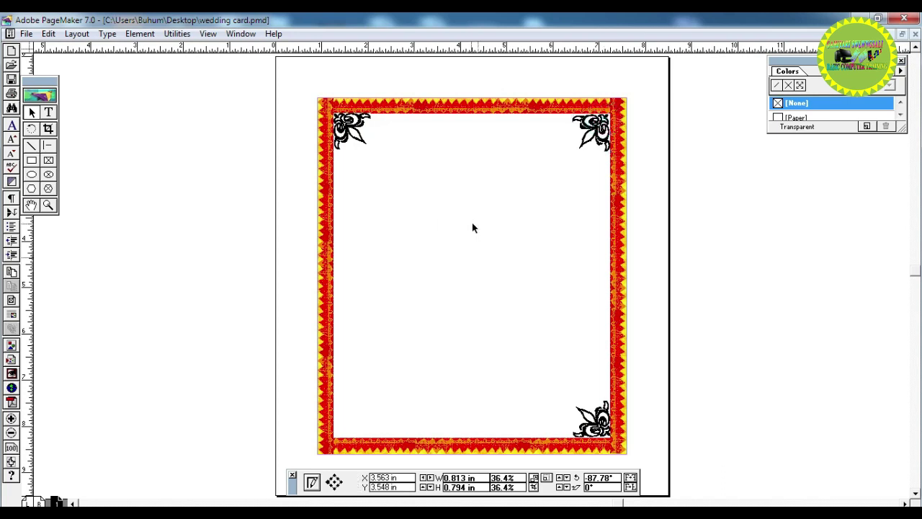
- Paste one more ornament copy, rotate it to about 92° and place it in the frame's lower-left inner corner
{"action": "key", "text": "ctrl+v"}
{"action": "left_click_drag", "start_coordinate": [463, 230], "coordinate": [358, 418]}
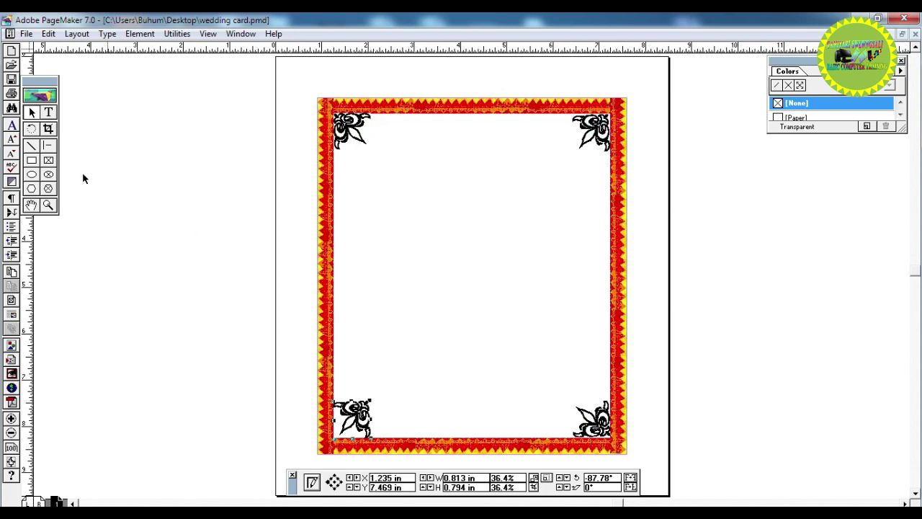
{"action": "left_click", "coordinate": [31, 130]}
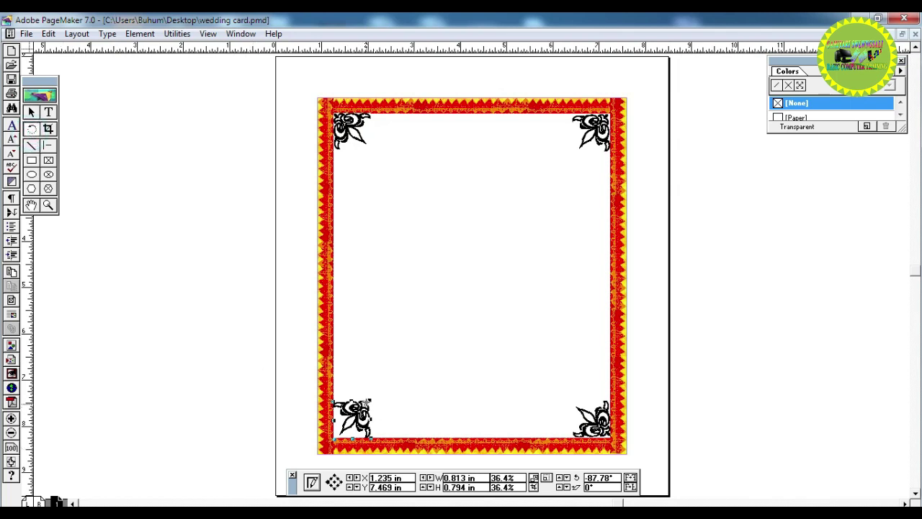
{"action": "left_click_drag", "start_coordinate": [367, 401], "coordinate": [230, 403]}
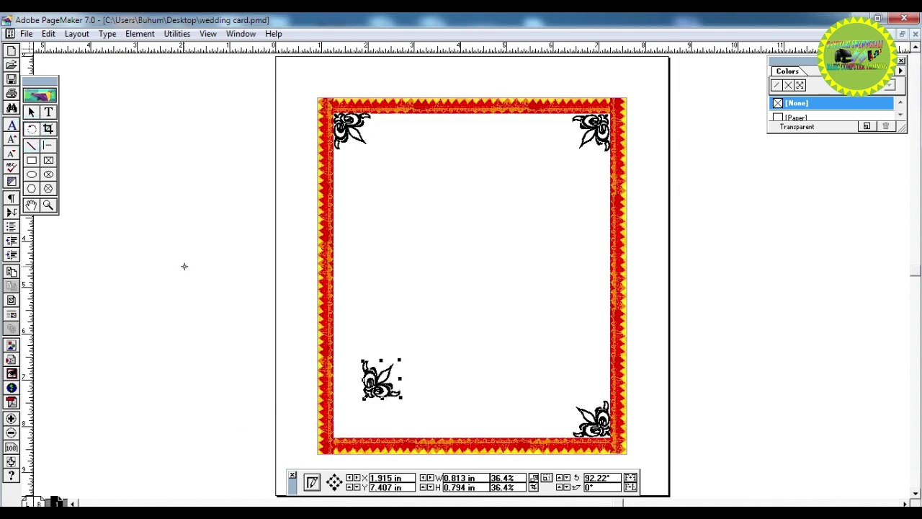
{"action": "left_click", "coordinate": [32, 112]}
{"action": "left_click_drag", "start_coordinate": [376, 389], "coordinate": [345, 430]}
{"action": "left_click", "coordinate": [404, 326]}
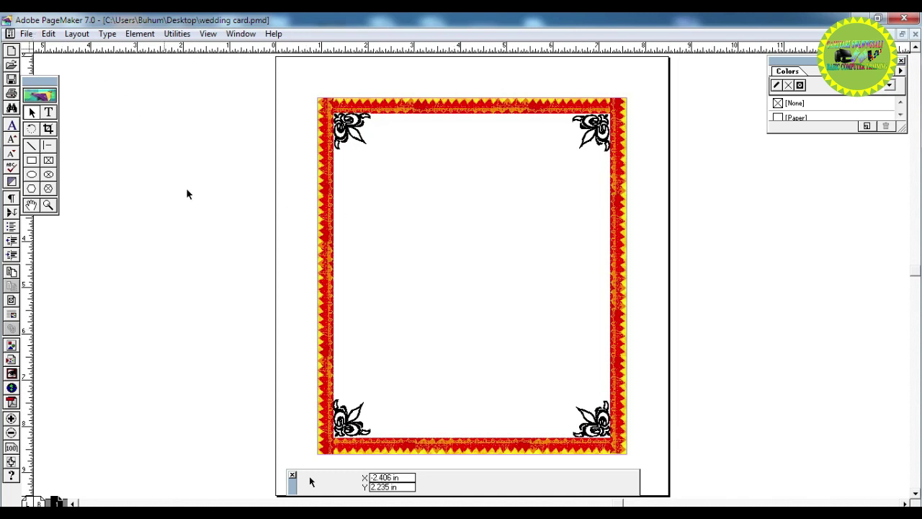
{"action": "left_click", "coordinate": [417, 267]}
{"action": "left_click", "coordinate": [782, 516]}
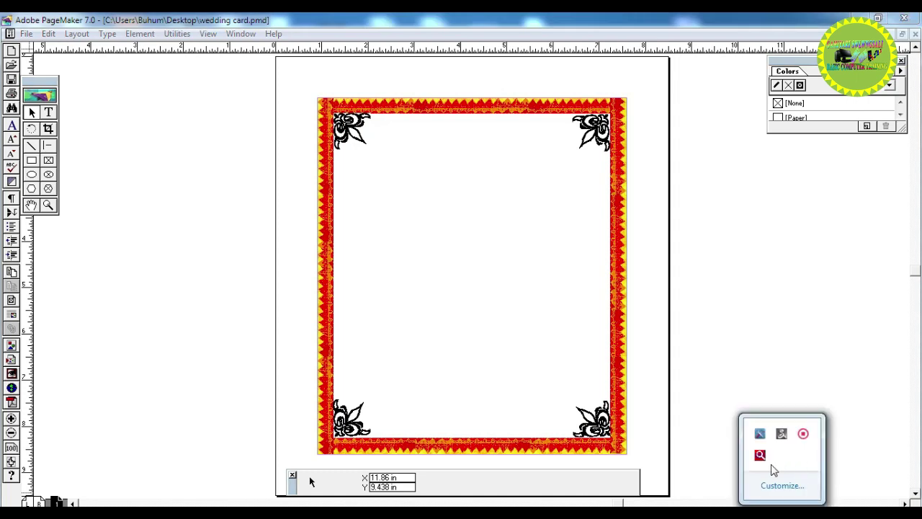
{"action": "right_click", "coordinate": [803, 435]}
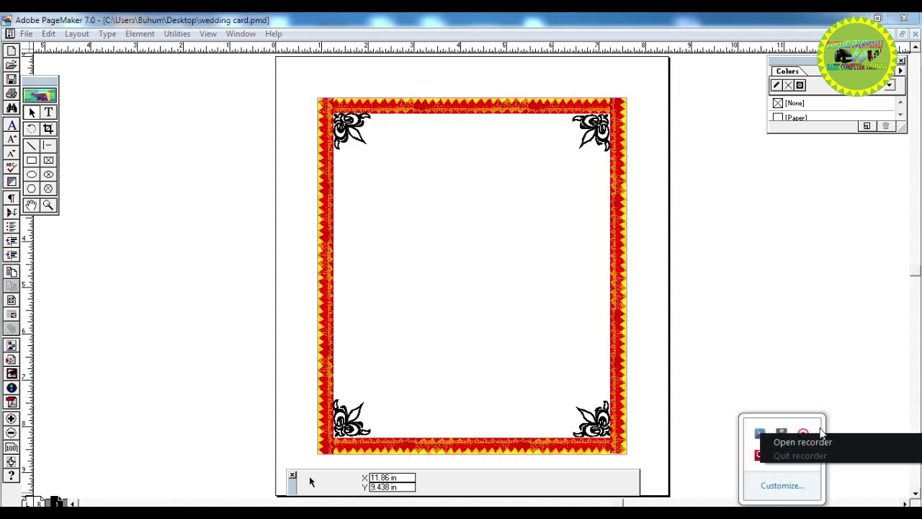
- Open the existing wedding card publication stored on Local Disk (E:)
{"action": "left_click", "coordinate": [803, 442]}
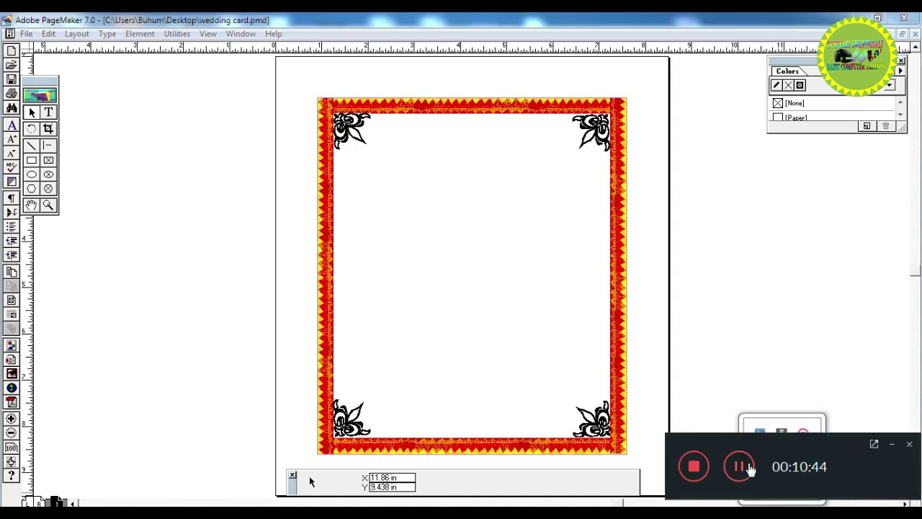
{"action": "left_click", "coordinate": [716, 330]}
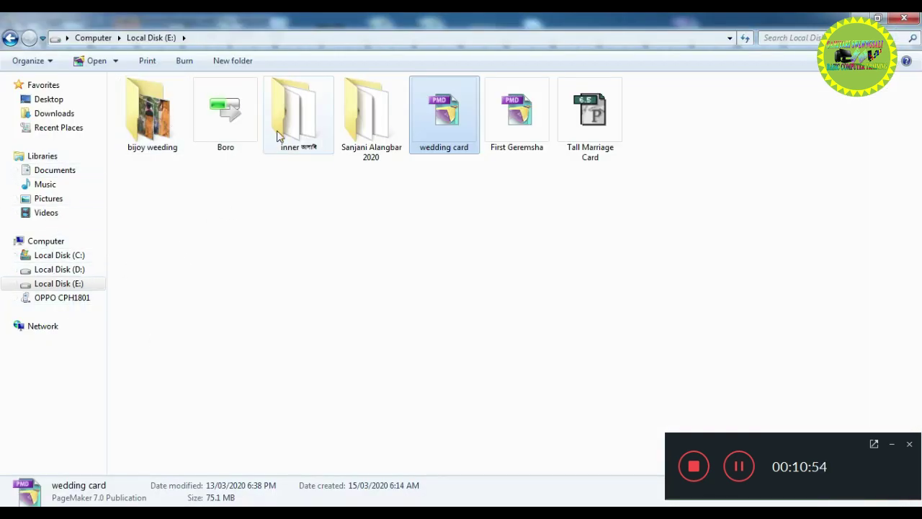
{"action": "double_click", "coordinate": [424, 134]}
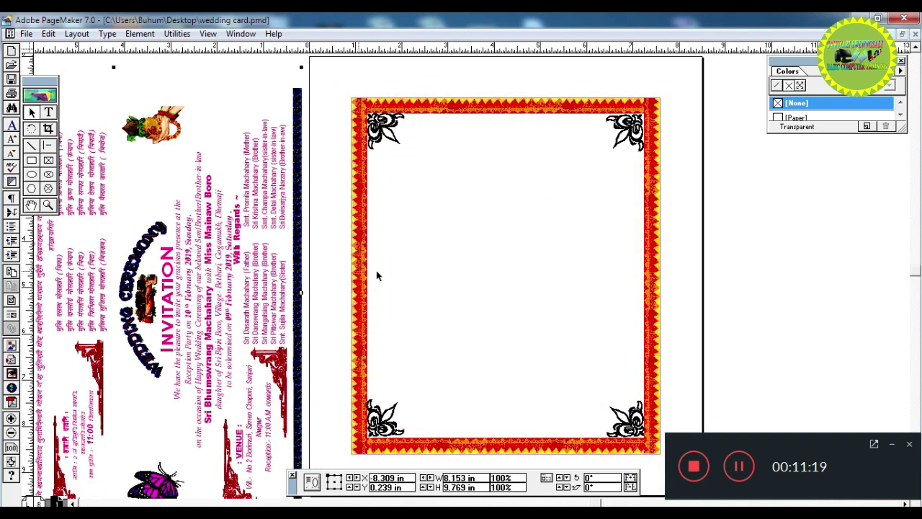
- Try to place the rotated Hindi title from the old invitation inside the frame and prepare it for rotation
{"action": "left_click_drag", "start_coordinate": [395, 226], "coordinate": [485, 186]}
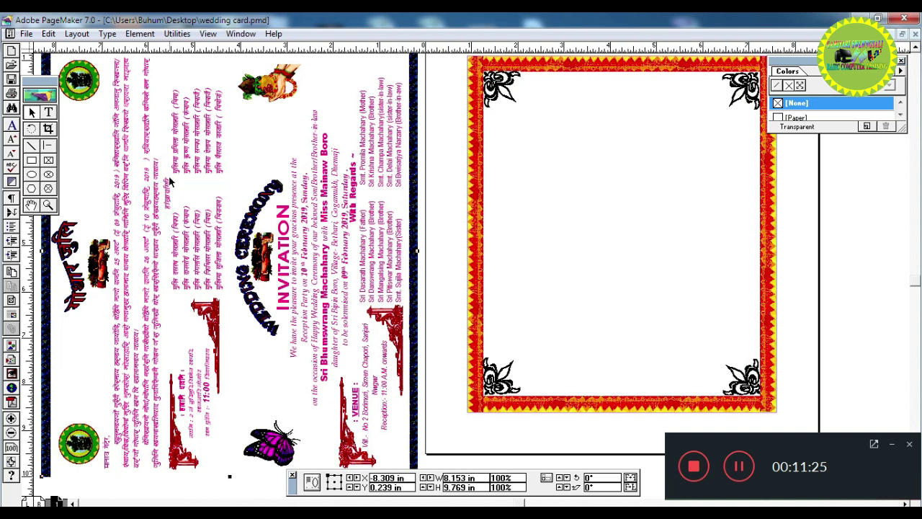
{"action": "left_click_drag", "start_coordinate": [170, 183], "coordinate": [190, 173]}
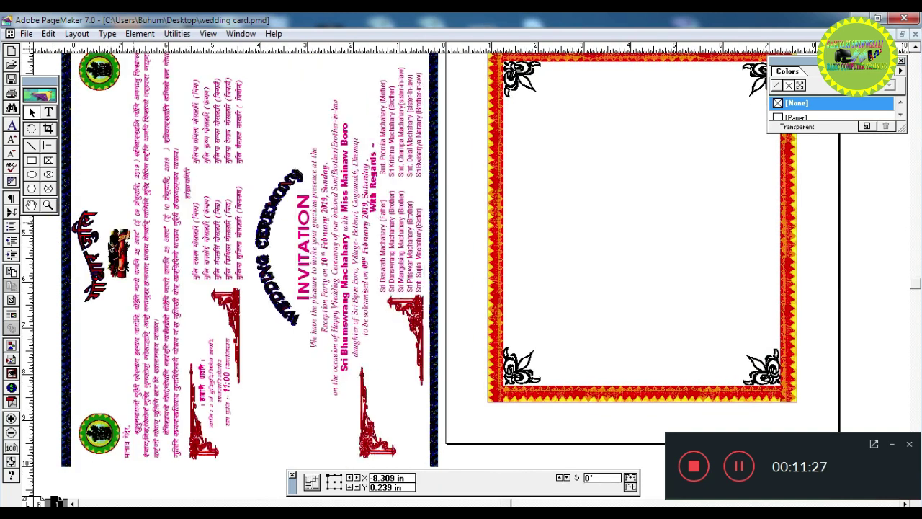
{"action": "left_click", "coordinate": [42, 244]}
{"action": "left_click_drag", "start_coordinate": [92, 241], "coordinate": [654, 124]}
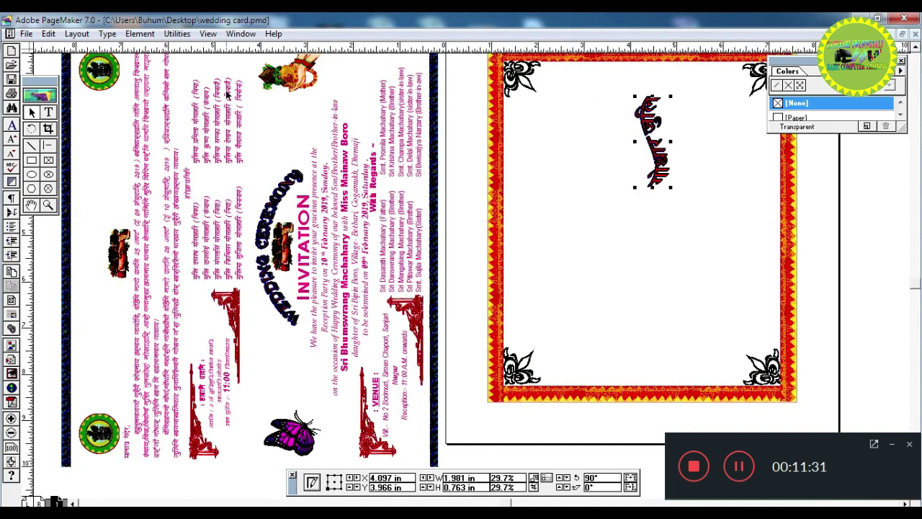
{"action": "left_click", "coordinate": [31, 129]}
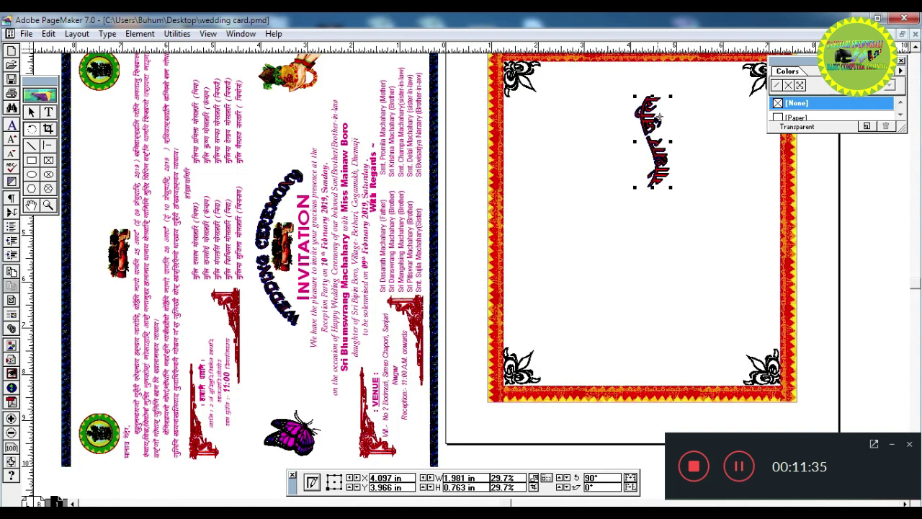
{"action": "key", "text": "Delete"}
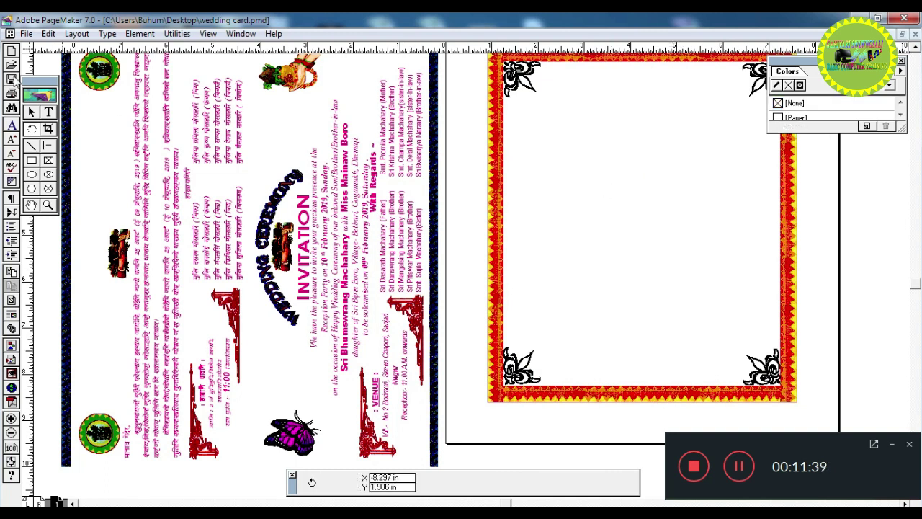
- Delete the sideways old invitation layout from the pasteboard beside the framed page
{"action": "left_click", "coordinate": [31, 113]}
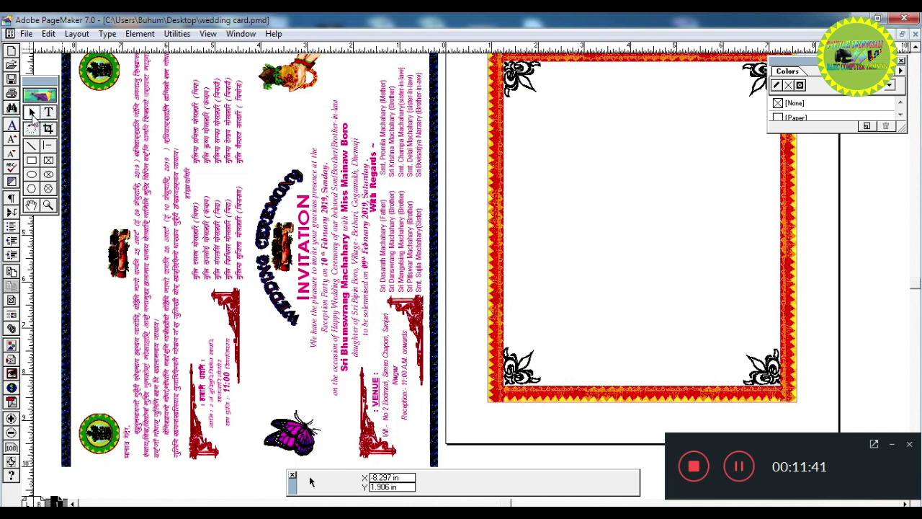
{"action": "key", "text": "ctrl+0"}
{"action": "left_click_drag", "start_coordinate": [312, 130], "coordinate": [479, 428]}
{"action": "key", "text": "Delete"}
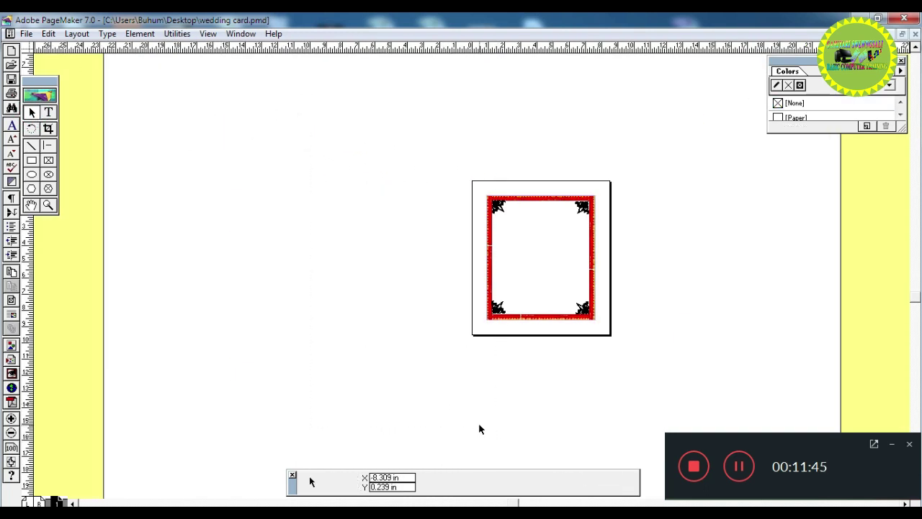
- Move the arched Hindi title from the upright old invitation to the top of the framed page, centred above the Hindi paragraph
{"action": "key", "text": "ctrl+Tab"}
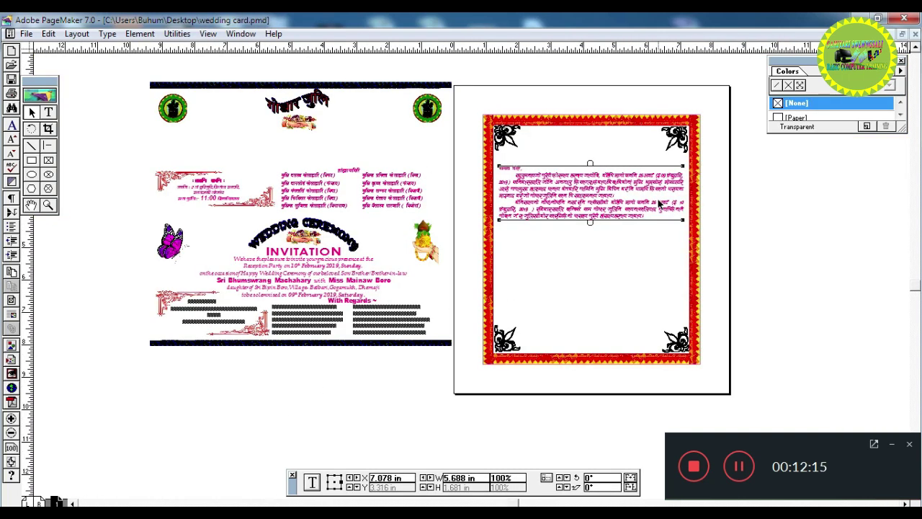
{"action": "key", "text": "ctrl+7"}
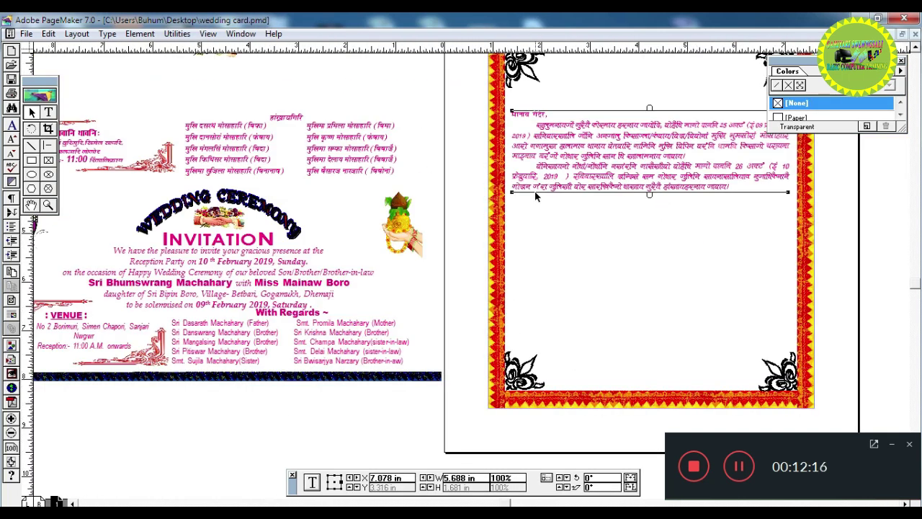
{"action": "scroll", "coordinate": [477, 312], "scroll_direction": "up", "scroll_amount": 3}
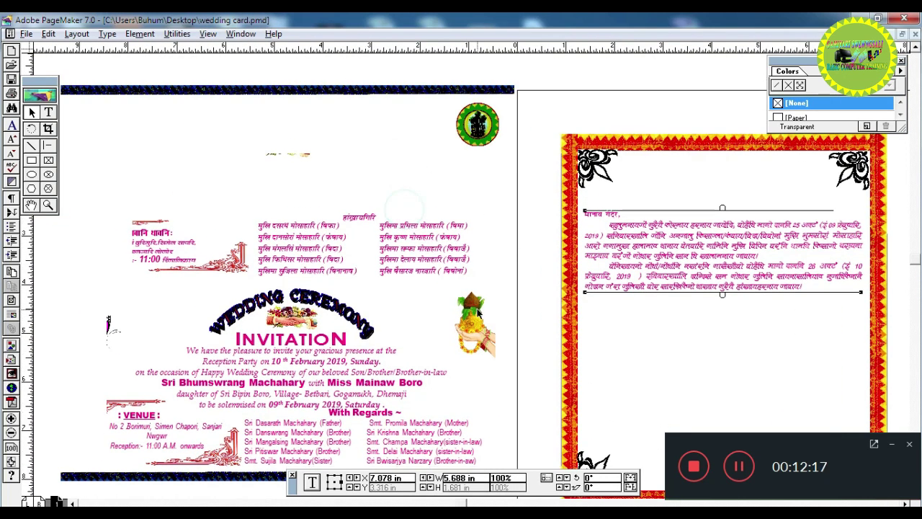
{"action": "left_click", "coordinate": [481, 344]}
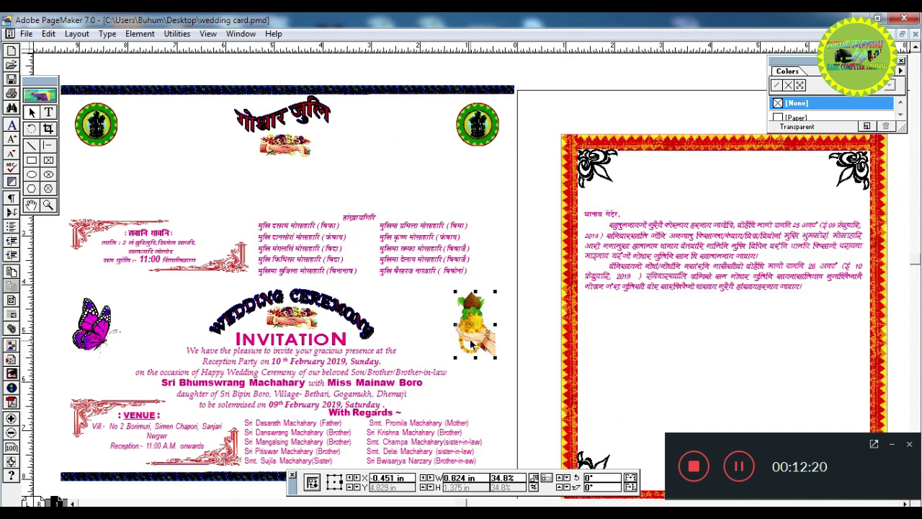
{"action": "left_click_drag", "start_coordinate": [295, 104], "coordinate": [738, 165]}
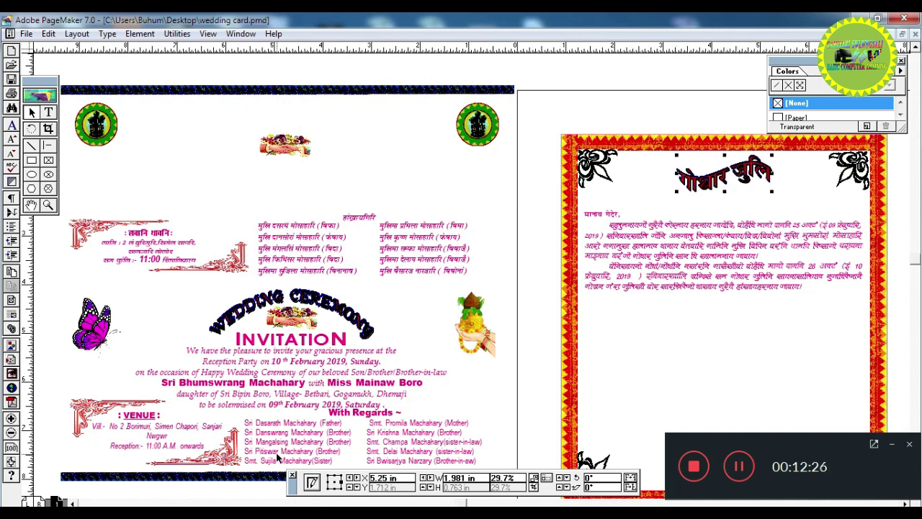
- Switch to Photoshop and set the red Hindi title's text warp style to Flag
{"action": "key", "text": "alt+Tab"}
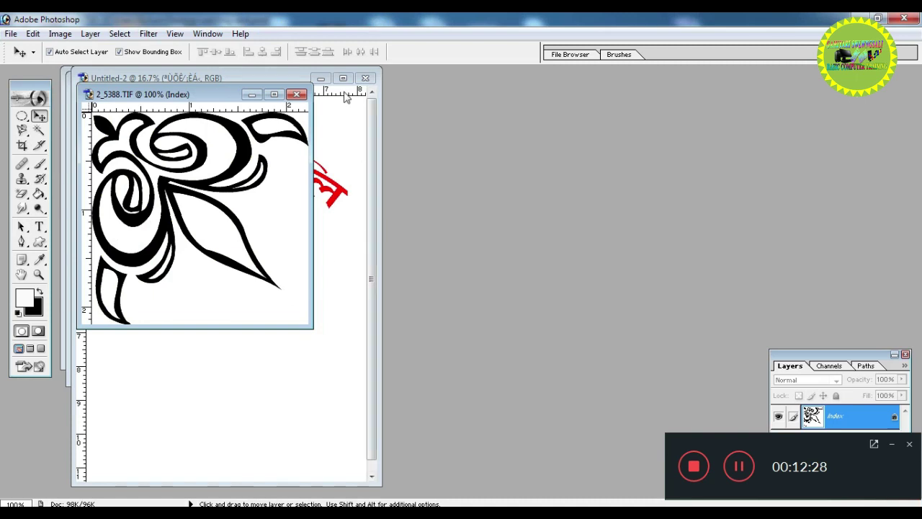
{"action": "left_click", "coordinate": [339, 79]}
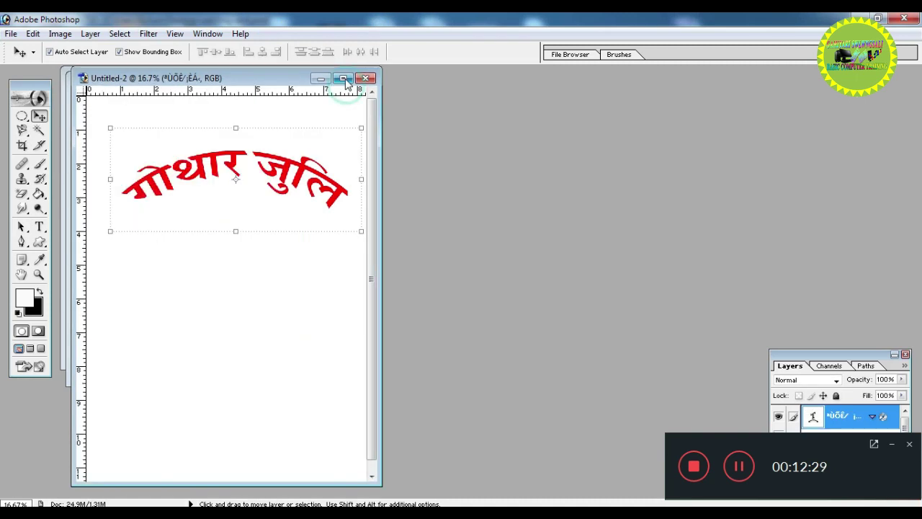
{"action": "left_click", "coordinate": [38, 226]}
{"action": "left_click", "coordinate": [207, 173]}
{"action": "left_click", "coordinate": [443, 52]}
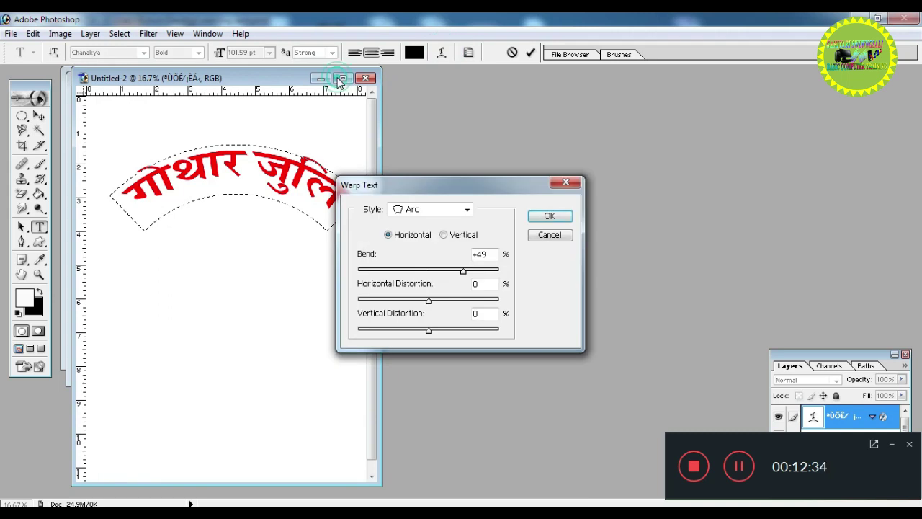
{"action": "left_click", "coordinate": [454, 212]}
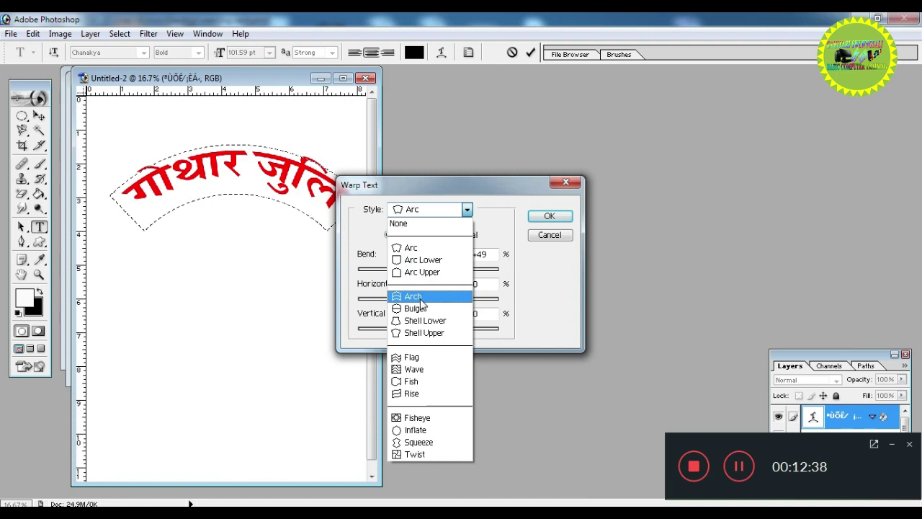
{"action": "left_click", "coordinate": [412, 356]}
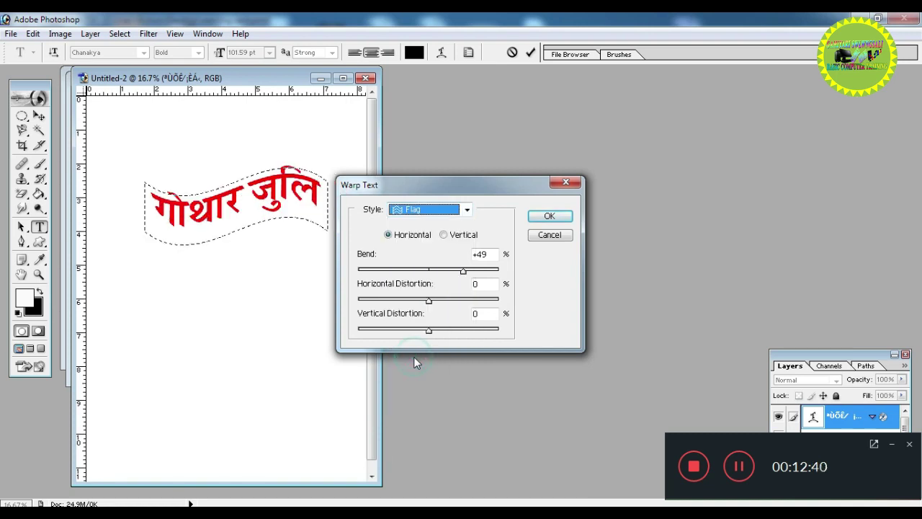
{"action": "left_click", "coordinate": [547, 218]}
{"action": "left_click", "coordinate": [531, 54]}
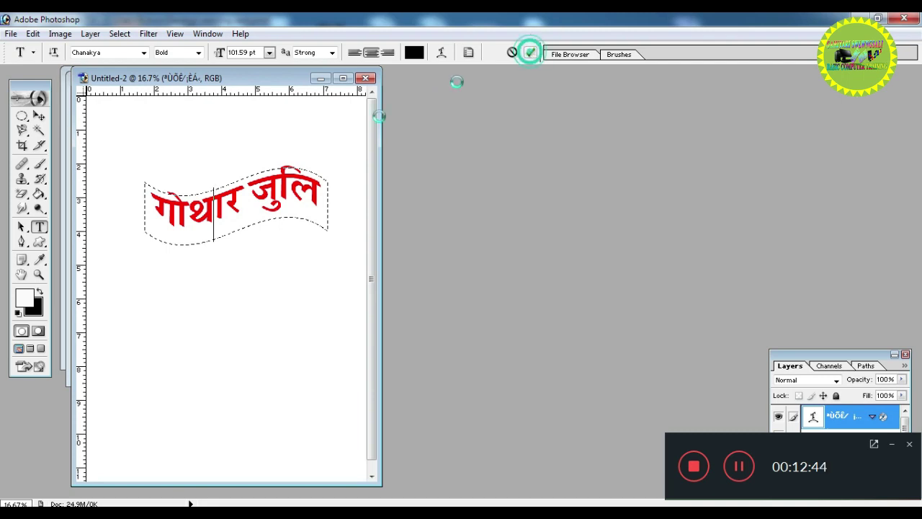
{"action": "left_click", "coordinate": [38, 116]}
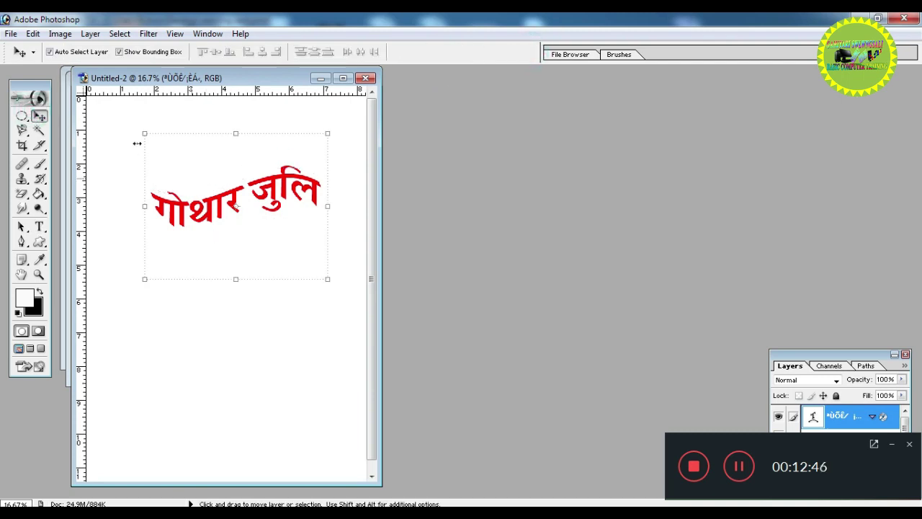
{"action": "left_click", "coordinate": [39, 226]}
{"action": "left_click", "coordinate": [193, 222]}
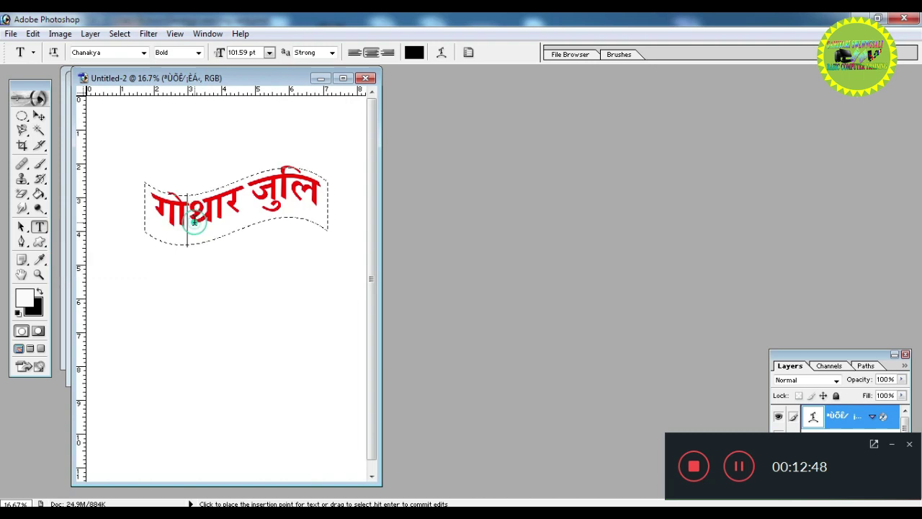
{"action": "left_click", "coordinate": [120, 33]}
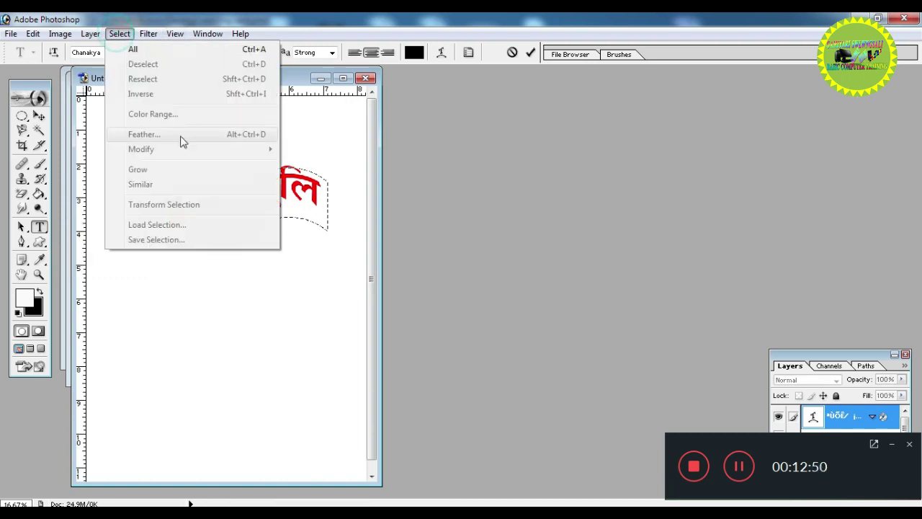
{"action": "left_click", "coordinate": [529, 55]}
- Add a Drop Shadow layer style to the Hindi title
{"action": "left_click", "coordinate": [91, 36]}
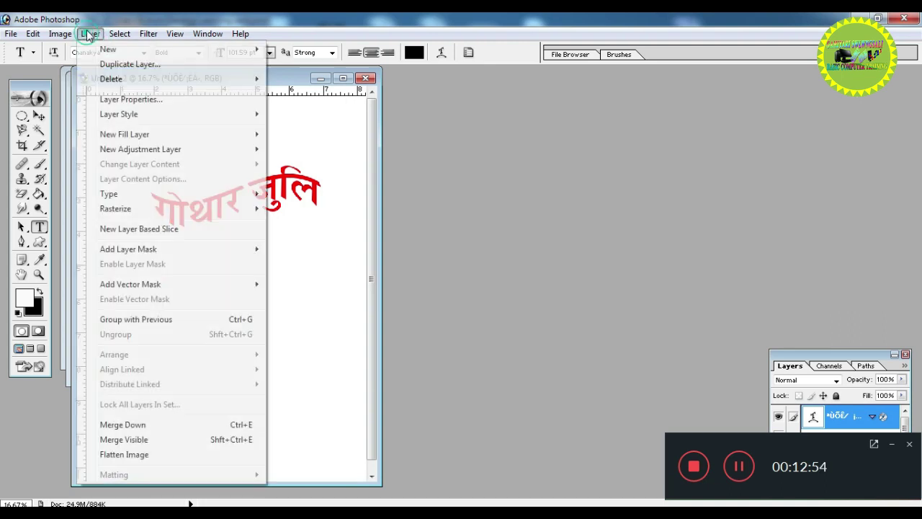
{"action": "mouse_move", "coordinate": [123, 114]}
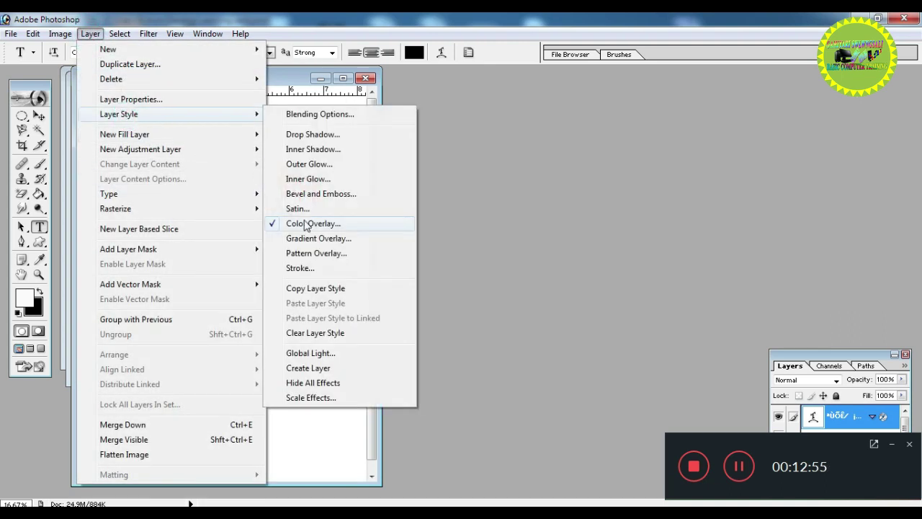
{"action": "left_click", "coordinate": [300, 137]}
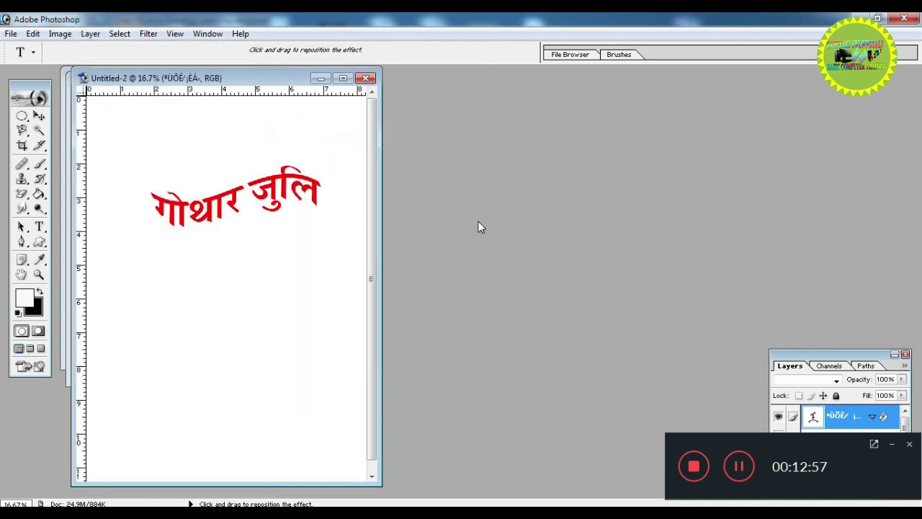
{"action": "left_click_drag", "start_coordinate": [395, 170], "coordinate": [658, 117]}
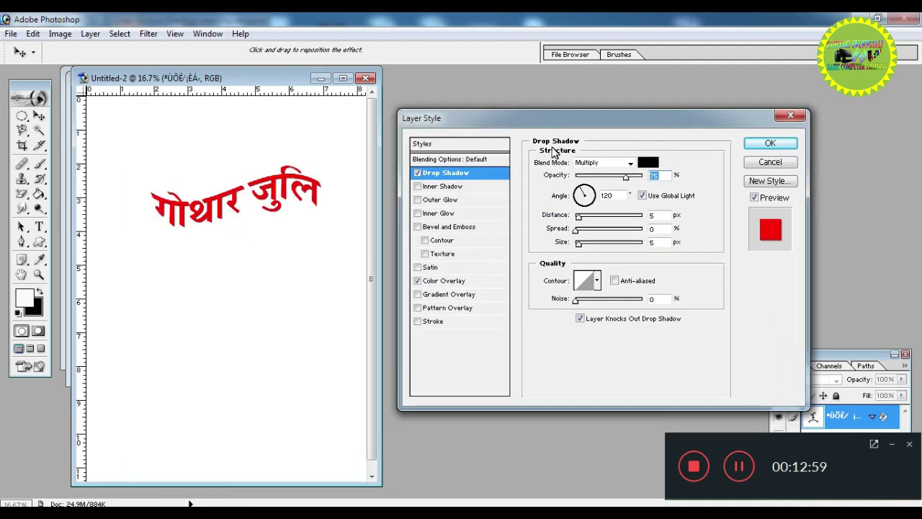
- Add a Gradient Overlay with the Blue, Yellow, Blue preset to the title and turn off its Color Overlay
{"action": "left_click", "coordinate": [419, 294]}
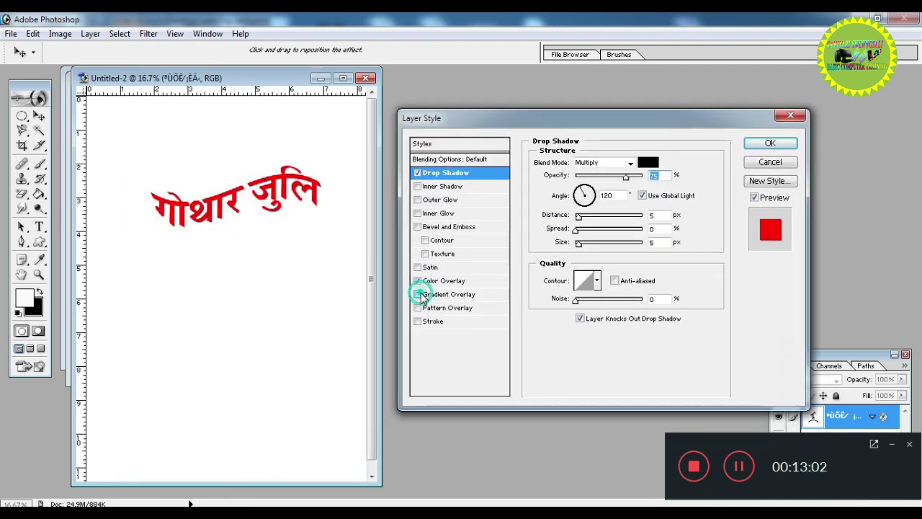
{"action": "left_click", "coordinate": [468, 294]}
{"action": "left_click", "coordinate": [617, 191]}
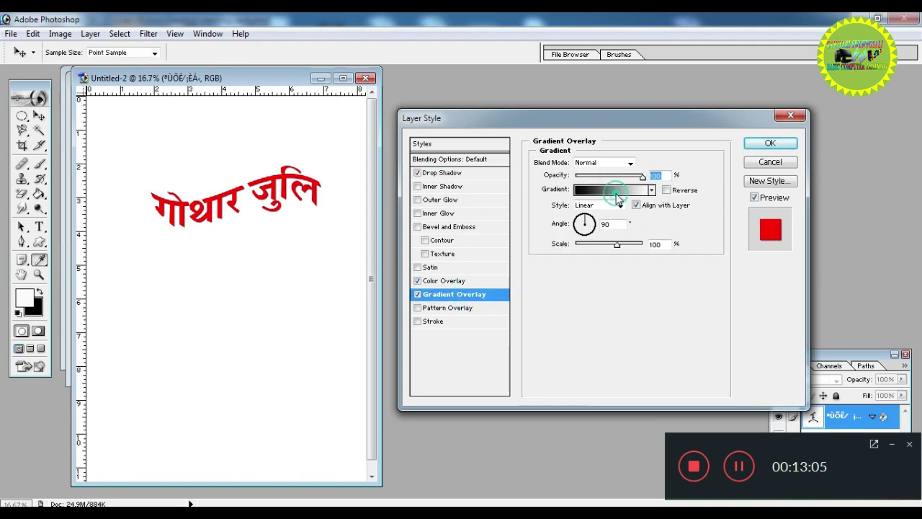
{"action": "left_click", "coordinate": [479, 154]}
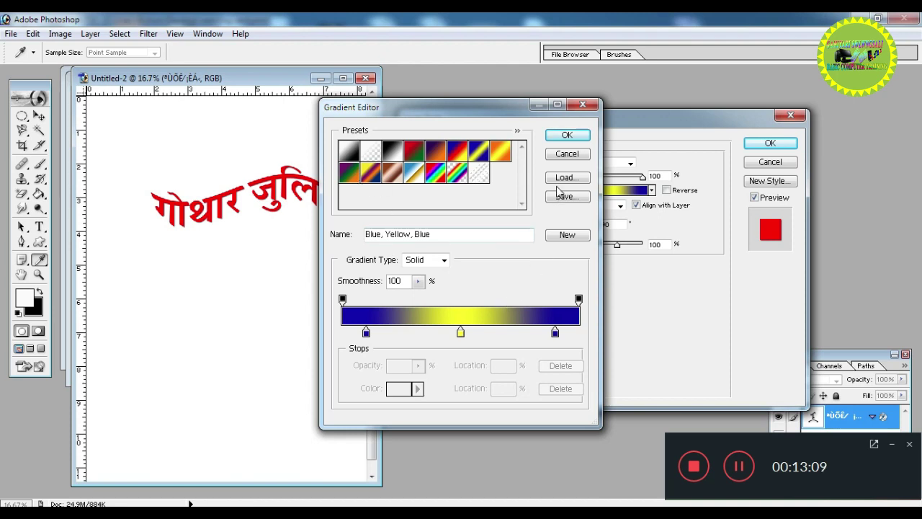
{"action": "left_click", "coordinate": [436, 153]}
{"action": "left_click", "coordinate": [460, 153]}
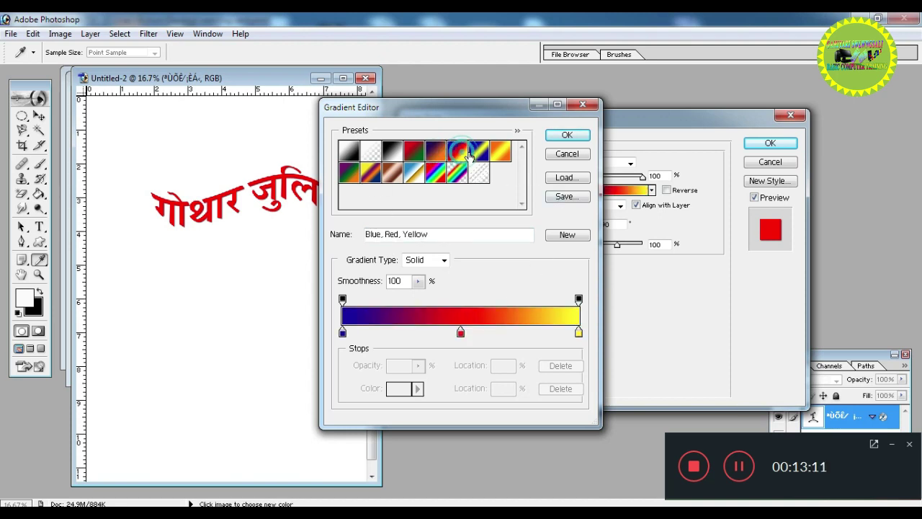
{"action": "left_click", "coordinate": [478, 153]}
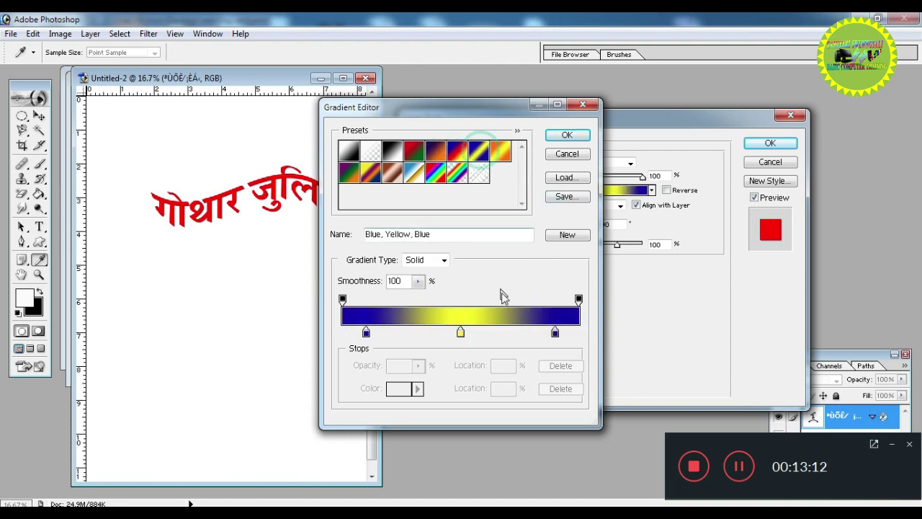
{"action": "left_click", "coordinate": [566, 136]}
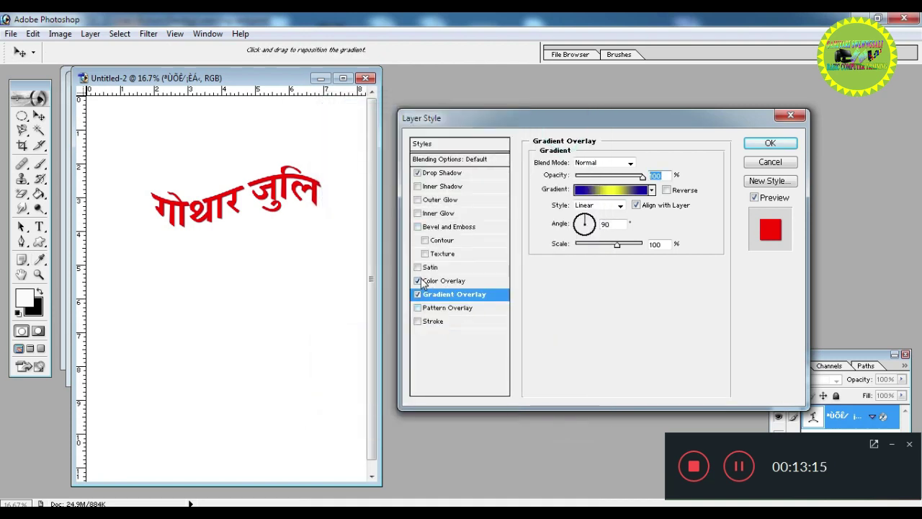
{"action": "left_click", "coordinate": [418, 281]}
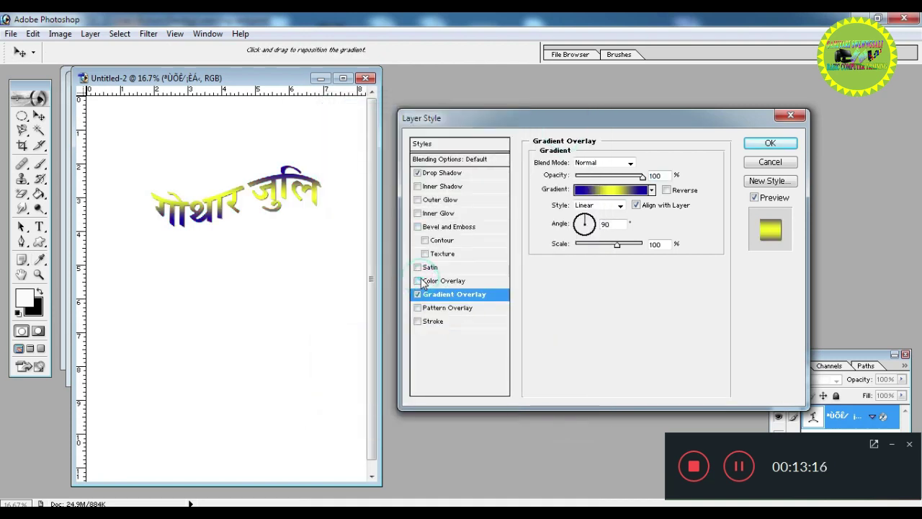
- Apply the layer style, bring the gradient Hindi title into the PageMaker wedding card, and delete the old arched title from the framed page
{"action": "left_click", "coordinate": [770, 144]}
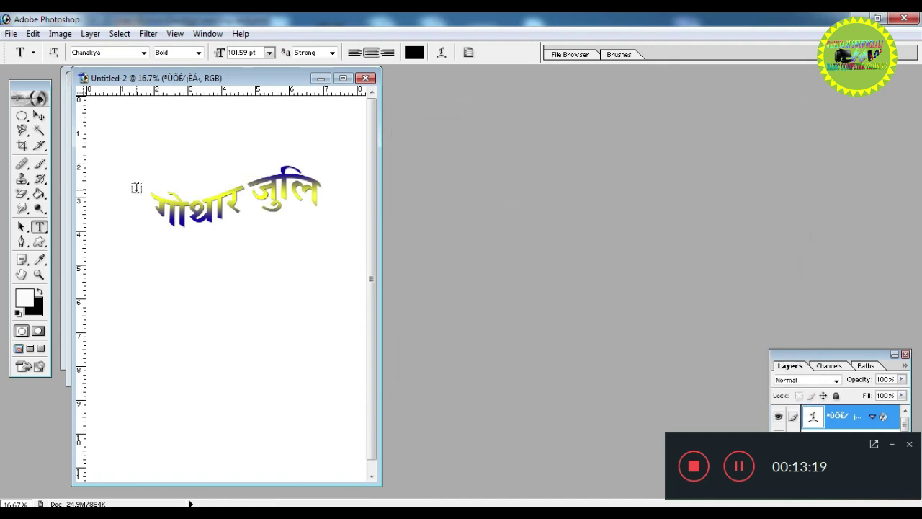
{"action": "left_click", "coordinate": [39, 116]}
{"action": "left_click_drag", "start_coordinate": [216, 209], "coordinate": [211, 453]}
{"action": "key", "text": "alt+Tab"}
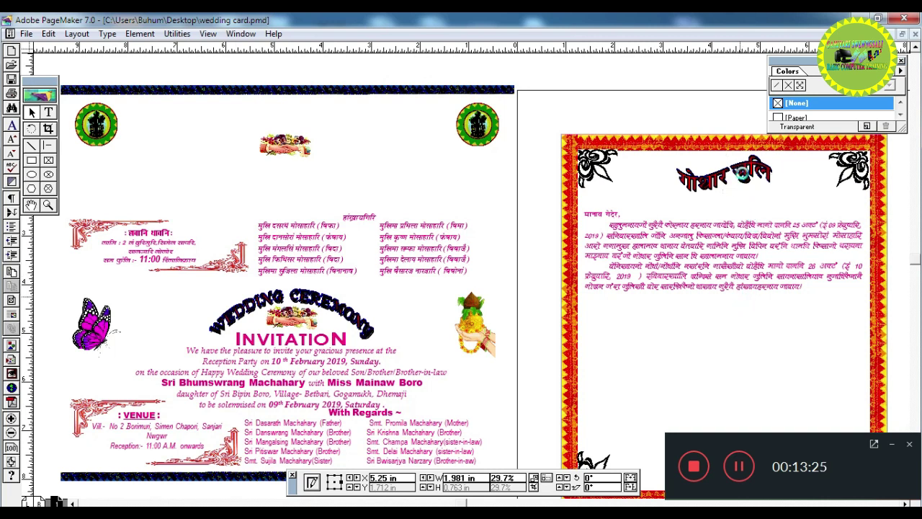
{"action": "key", "text": "ctrl+v"}
{"action": "key", "text": "Delete"}
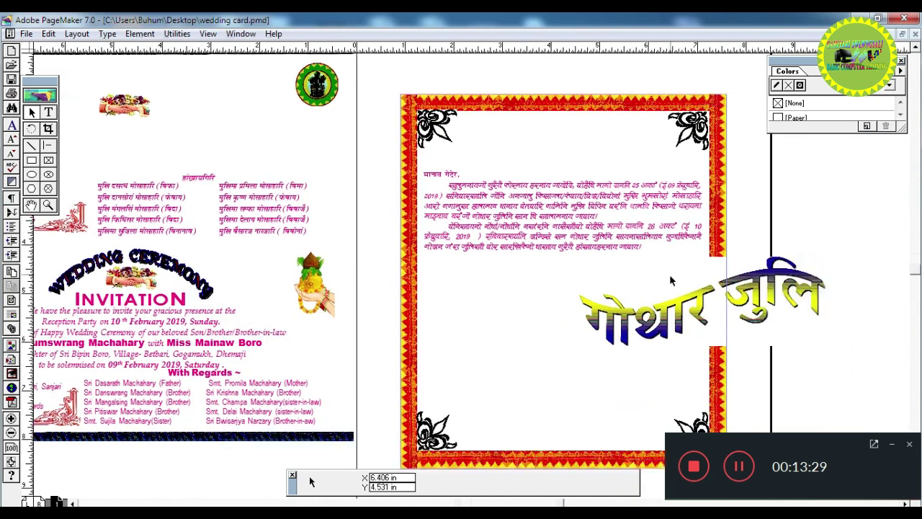
- Scale the gradient title to about 2.09 by 0.75 in and centre it between the framed page's upper corner ornaments
{"action": "left_click_drag", "start_coordinate": [669, 305], "coordinate": [556, 145]}
{"action": "left_click_drag", "start_coordinate": [713, 94], "coordinate": [580, 138]}
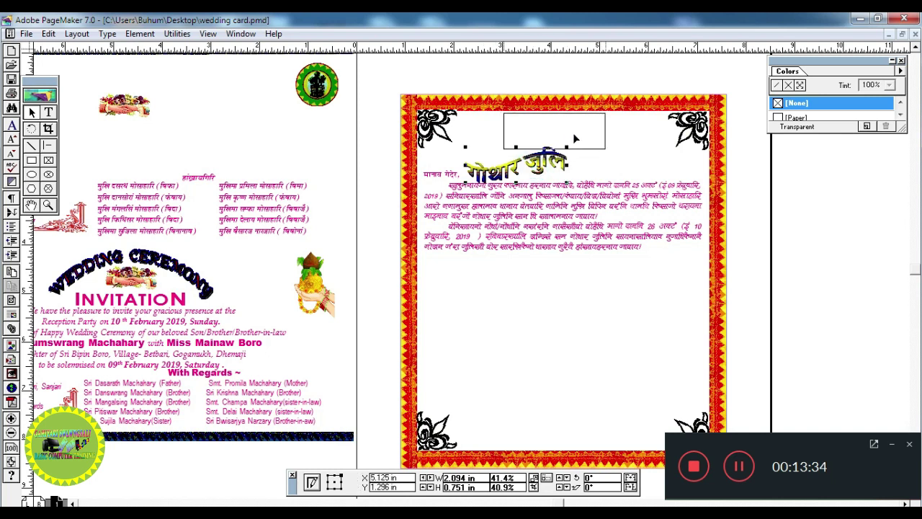
{"action": "left_click", "coordinate": [554, 269]}
- Move the small joined-hands picture from the top of the old invitation to just below the gradient title
{"action": "double_click", "coordinate": [131, 117]}
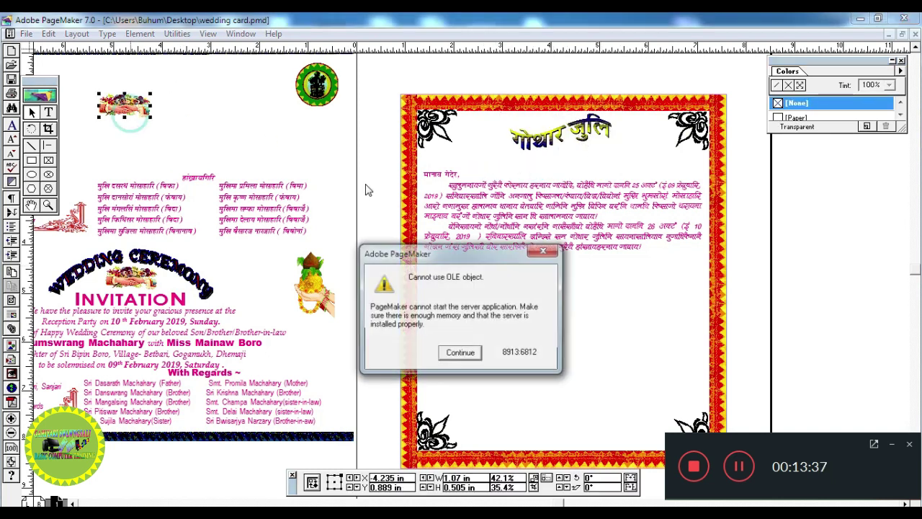
{"action": "left_click", "coordinate": [459, 353]}
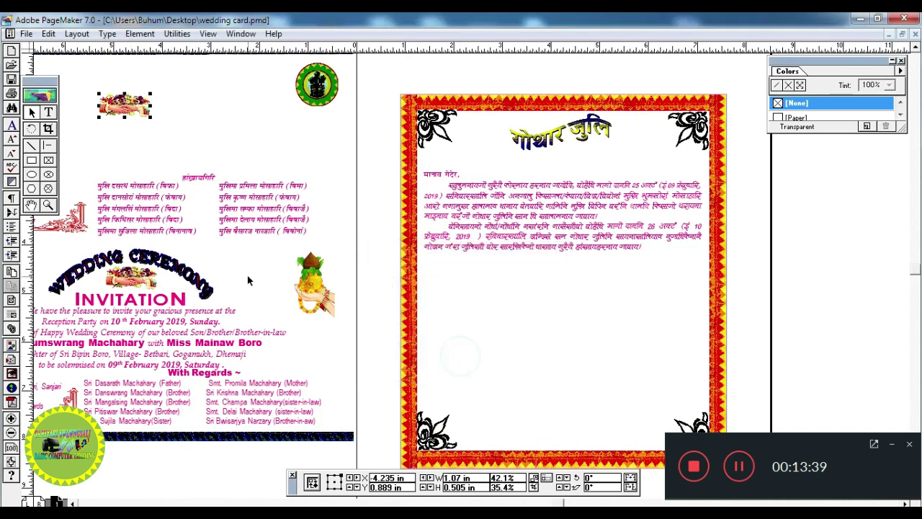
{"action": "left_click_drag", "start_coordinate": [121, 103], "coordinate": [556, 160]}
{"action": "left_click", "coordinate": [580, 126]}
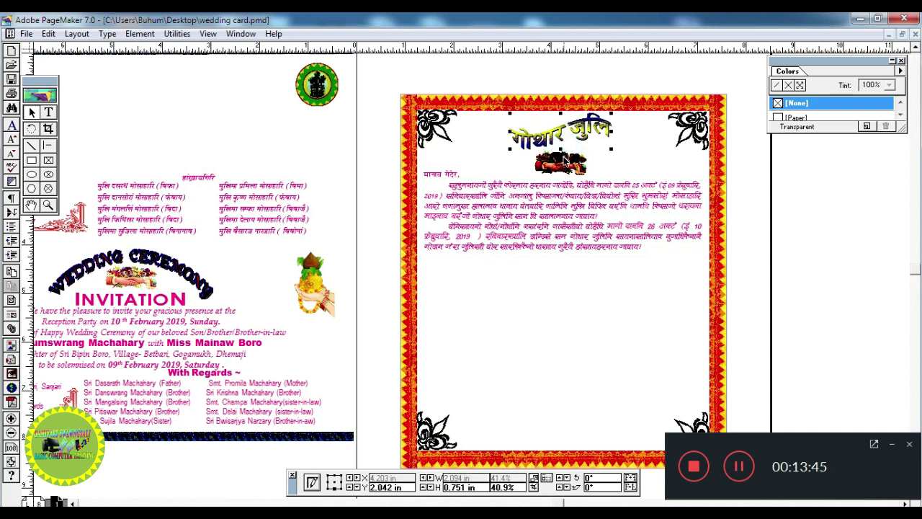
- Place the round green emblem from the old invitation beside the start of the title and a copy beside its end
{"action": "left_click", "coordinate": [328, 92]}
{"action": "left_click_drag", "start_coordinate": [326, 91], "coordinate": [486, 148]}
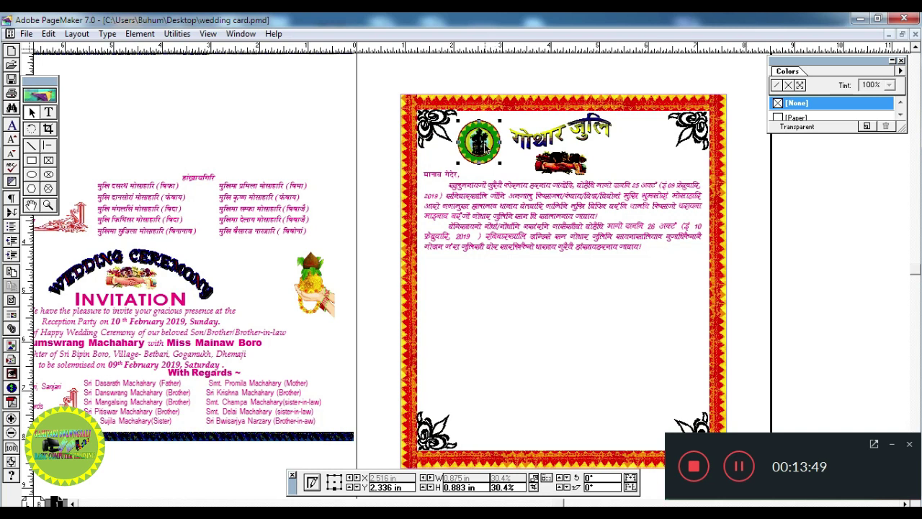
{"action": "left_click", "coordinate": [311, 481]}
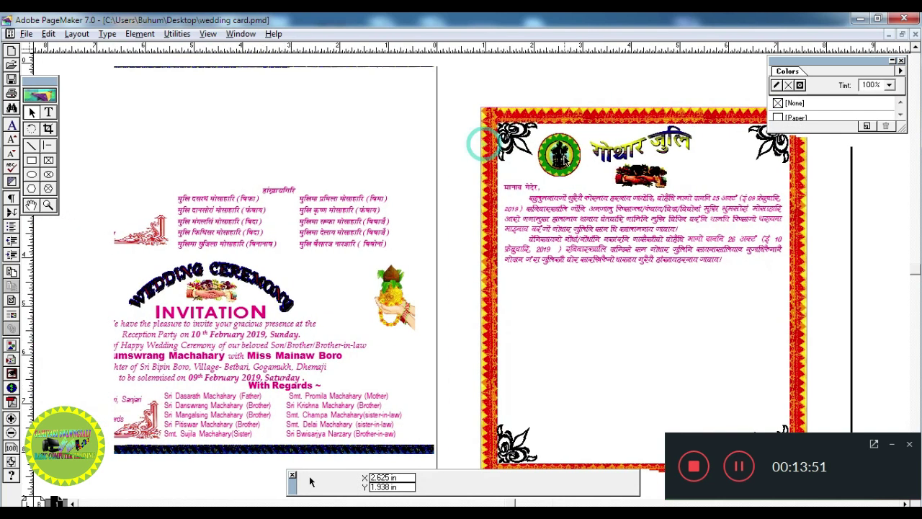
{"action": "left_click", "coordinate": [559, 156]}
{"action": "left_click_drag", "start_coordinate": [559, 155], "coordinate": [729, 154]}
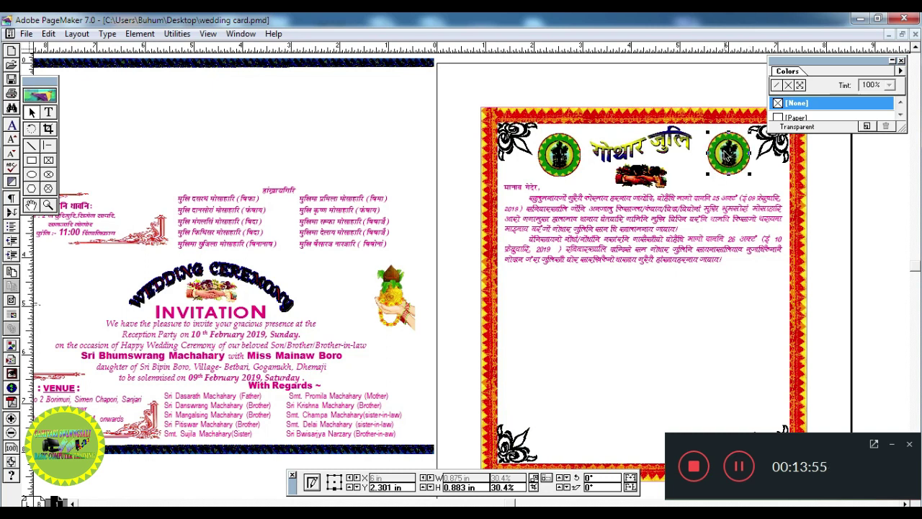
{"action": "left_click", "coordinate": [868, 208]}
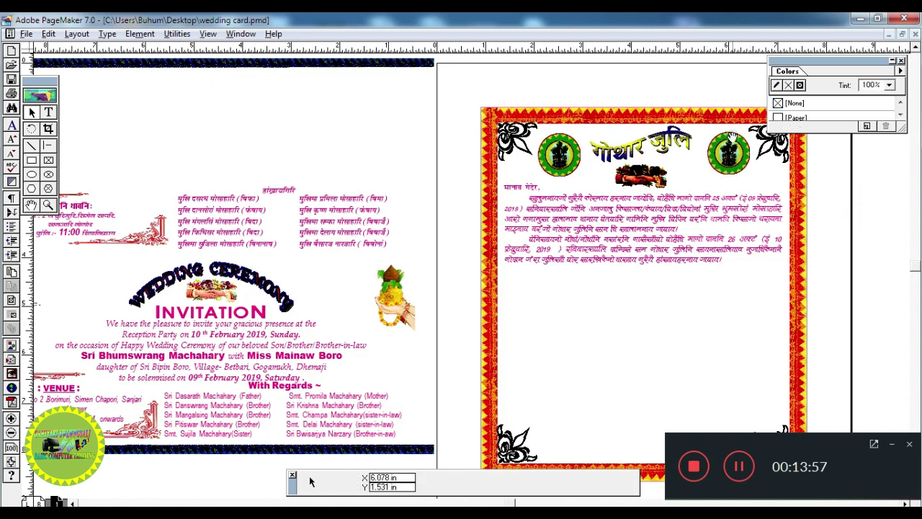
- Shift the picture of the hand holding a pot slightly up on the old invitation
{"action": "scroll", "coordinate": [311, 481], "scroll_direction": "down", "scroll_amount": 2}
{"action": "left_click", "coordinate": [380, 267]}
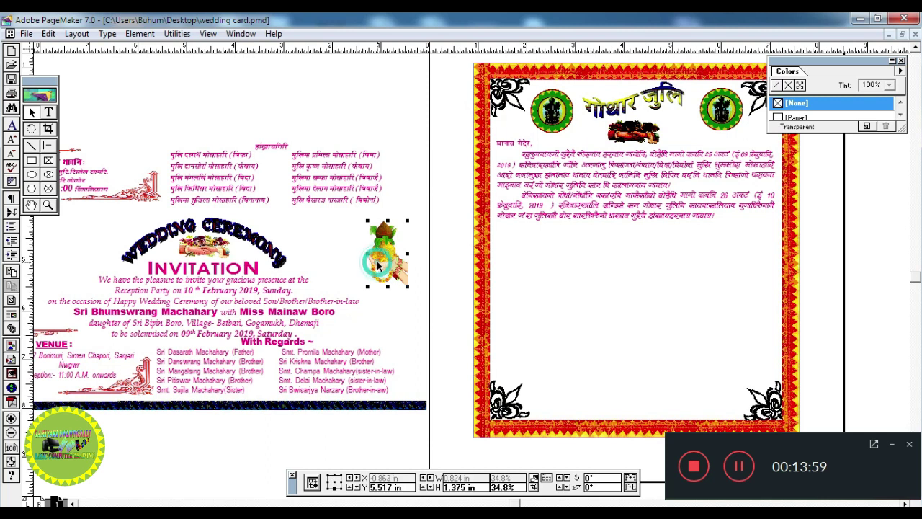
{"action": "left_click_drag", "start_coordinate": [371, 247], "coordinate": [389, 252]}
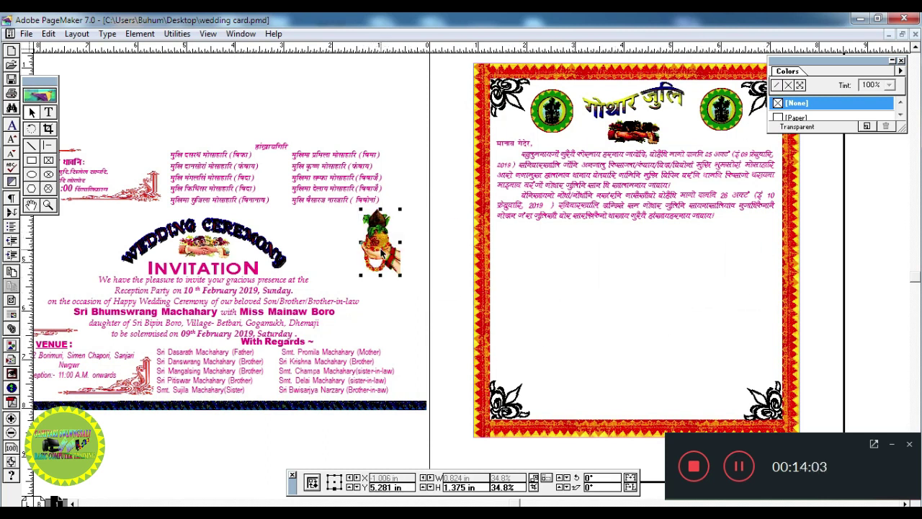
- Move the ornamented Hindi venue block, the small heading and the family name list onto the framed page below the invitation paragraph
{"action": "scroll", "coordinate": [310, 238], "scroll_direction": "left", "scroll_amount": 2}
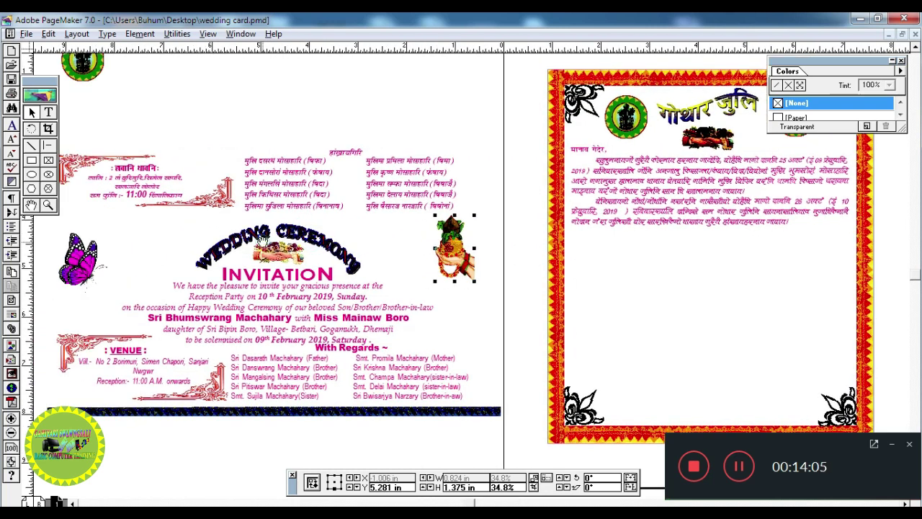
{"action": "scroll", "coordinate": [281, 209], "scroll_direction": "left", "scroll_amount": 2}
{"action": "left_click", "coordinate": [281, 207]}
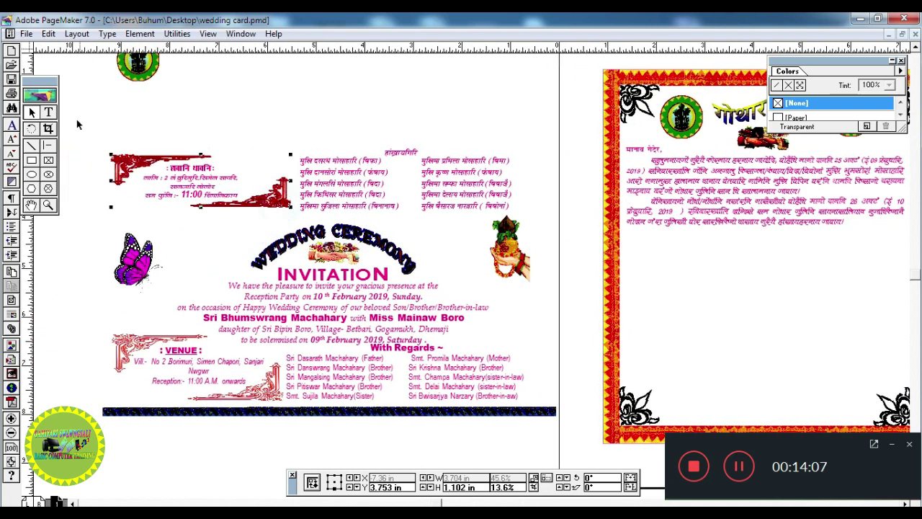
{"action": "left_click_drag", "start_coordinate": [83, 128], "coordinate": [532, 220]}
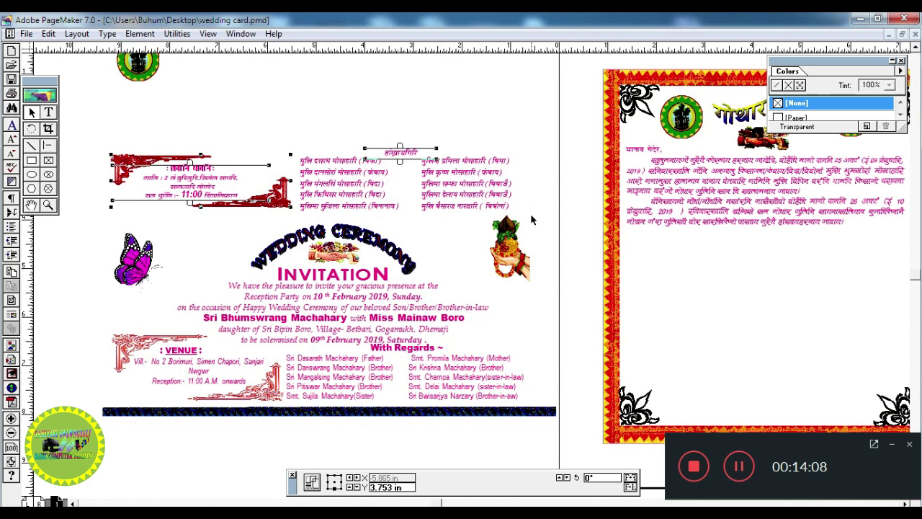
{"action": "left_click", "coordinate": [361, 192], "text": "shift"}
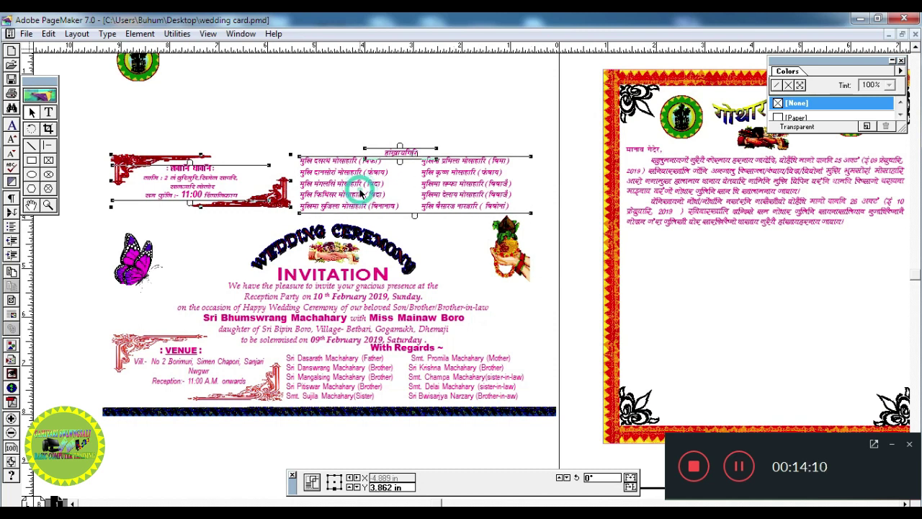
{"action": "left_click_drag", "start_coordinate": [775, 283], "coordinate": [565, 225]}
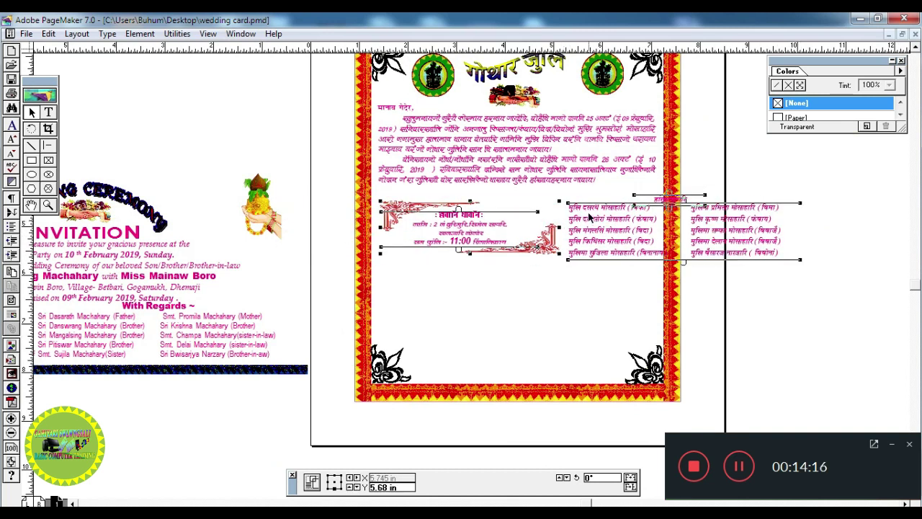
{"action": "left_click", "coordinate": [697, 331]}
- Shift the venue block's corner ornaments against the frame's inner left edge and bring the family name list closer to them
{"action": "left_click", "coordinate": [481, 242]}
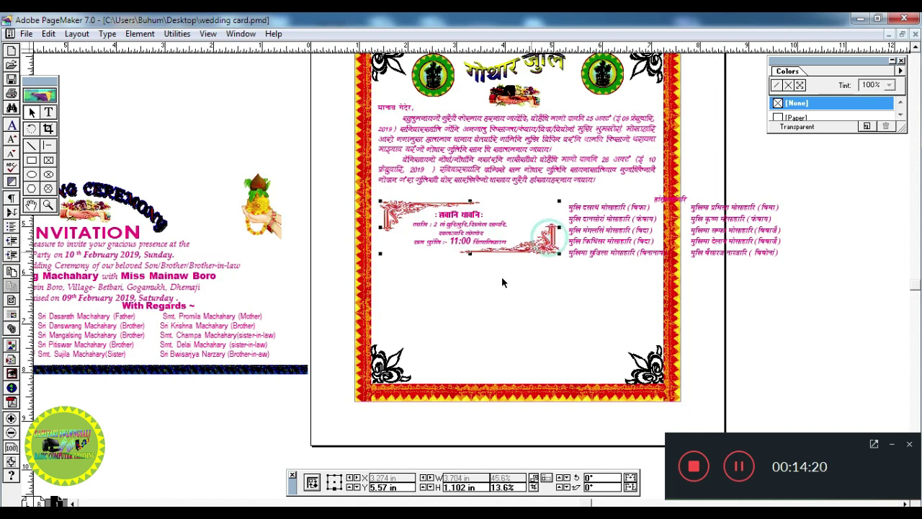
{"action": "left_click_drag", "start_coordinate": [551, 242], "coordinate": [541, 247]}
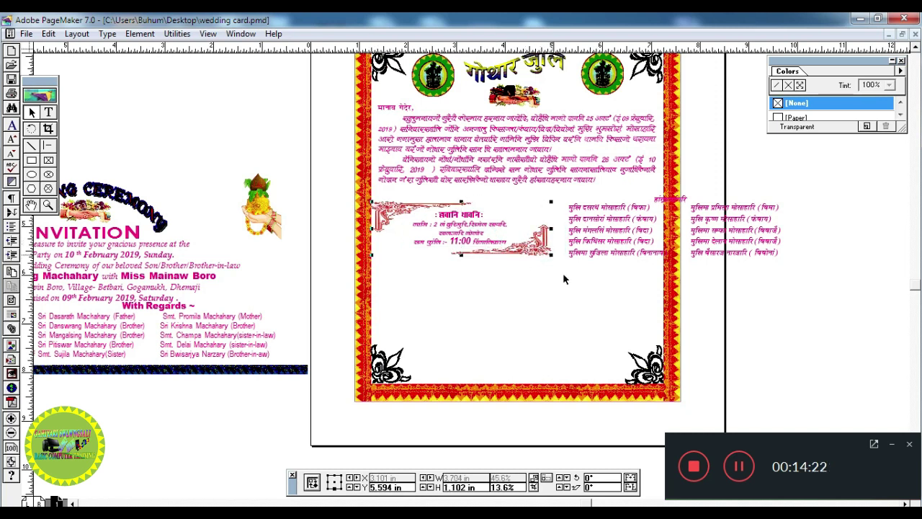
{"action": "left_click", "coordinate": [573, 339]}
{"action": "left_click", "coordinate": [597, 224]}
{"action": "left_click", "coordinate": [646, 225]}
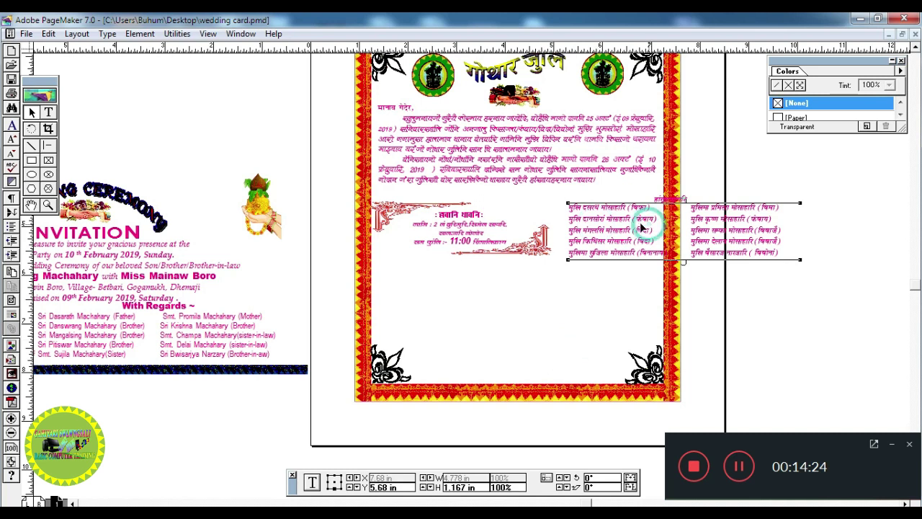
{"action": "left_click_drag", "start_coordinate": [641, 227], "coordinate": [637, 226]}
{"action": "left_click", "coordinate": [674, 261]}
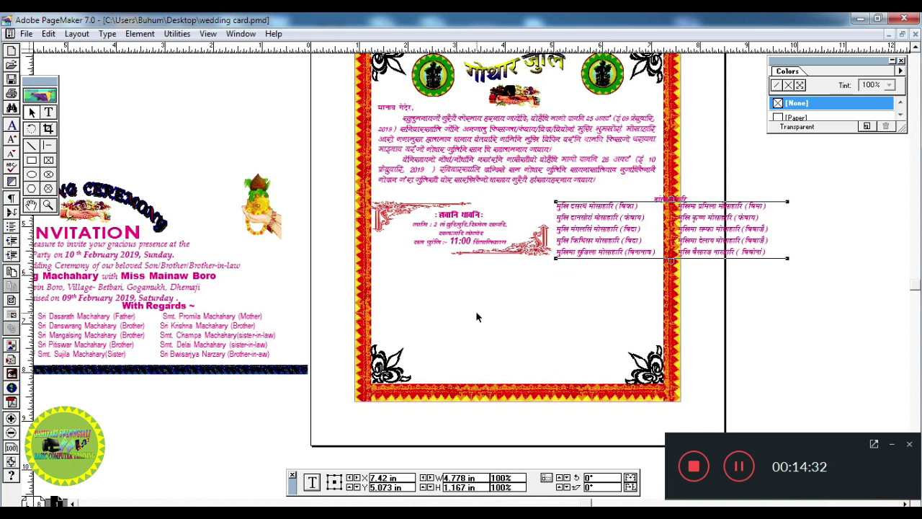
{"action": "left_click_drag", "start_coordinate": [482, 341], "coordinate": [413, 353]}
{"action": "left_click_drag", "start_coordinate": [469, 345], "coordinate": [382, 349]}
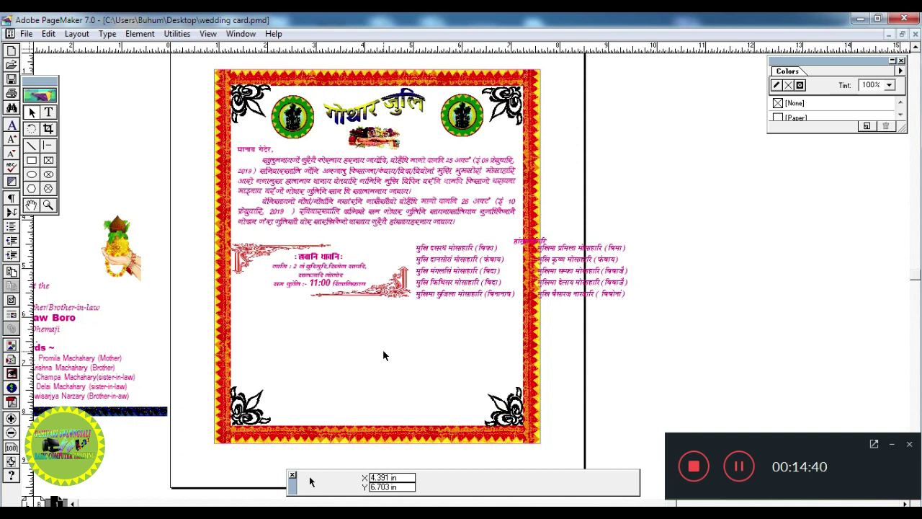
{"action": "left_click", "coordinate": [418, 351]}
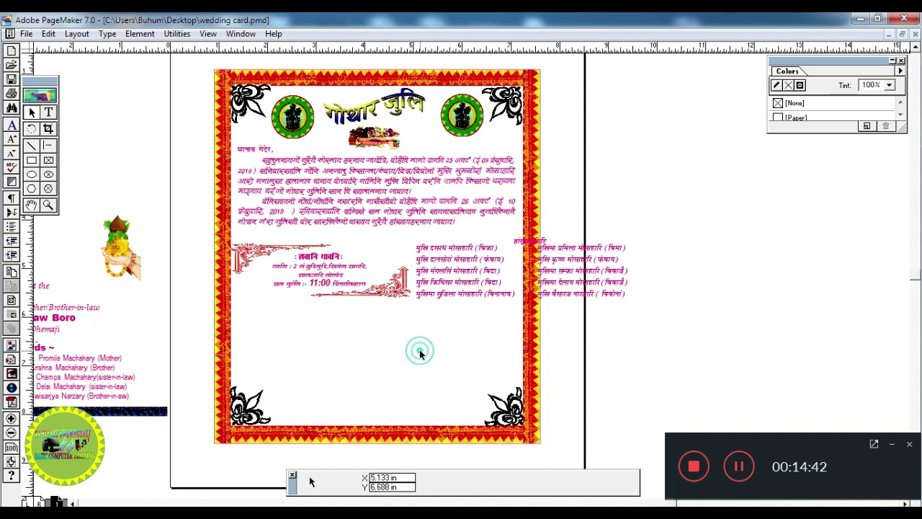
{"action": "left_click", "coordinate": [583, 245]}
{"action": "left_click", "coordinate": [449, 350]}
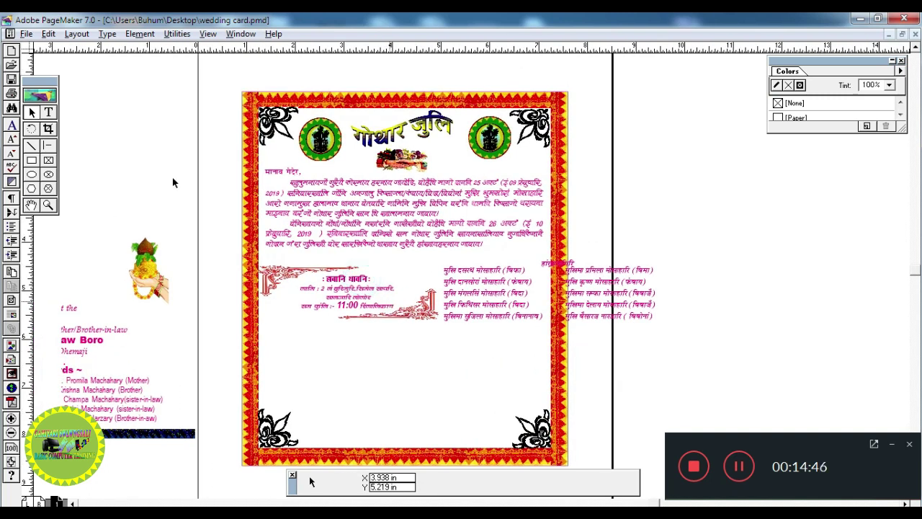
- Change the page orientation to wide (landscape) in the document setup
{"action": "left_click", "coordinate": [27, 34]}
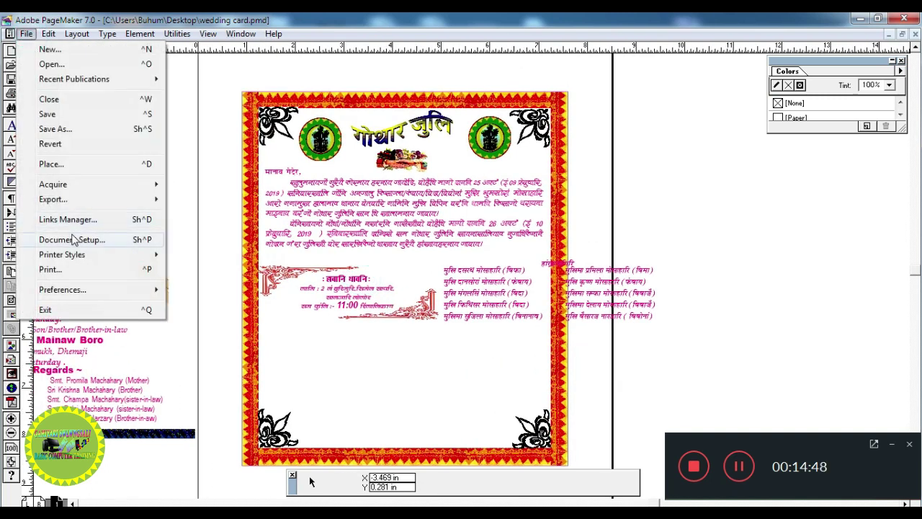
{"action": "left_click", "coordinate": [72, 238]}
{"action": "left_click", "coordinate": [448, 208]}
{"action": "left_click", "coordinate": [540, 158]}
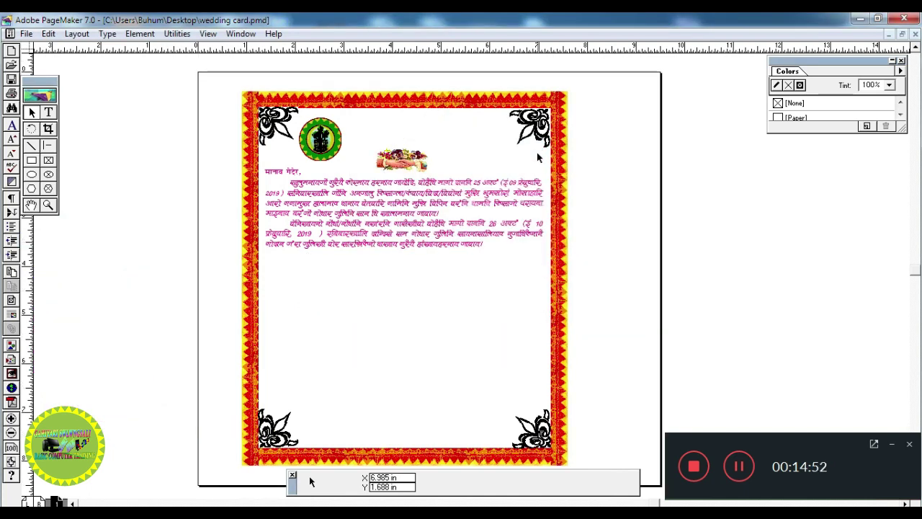
- Move the right vertical border strip outward to the widened page's right margin, with its upper end at the top margin
{"action": "left_click_drag", "start_coordinate": [689, 232], "coordinate": [695, 302]}
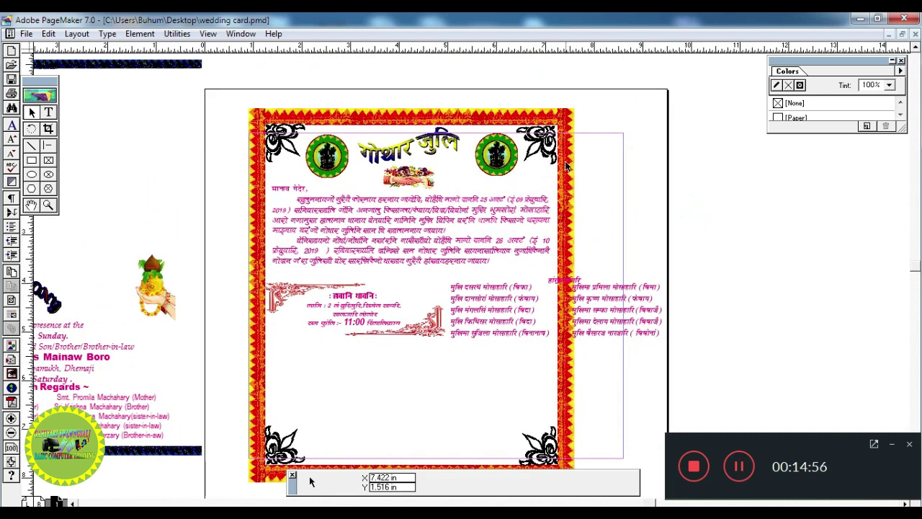
{"action": "left_click", "coordinate": [561, 187]}
{"action": "left_click_drag", "start_coordinate": [566, 224], "coordinate": [612, 250]}
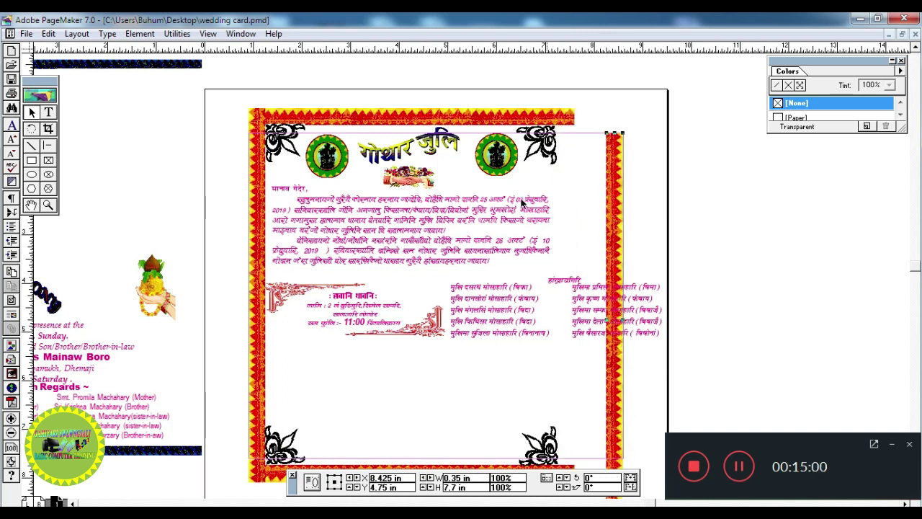
- Move the upper horizontal border strip down to the top margin and stretch it to meet the right vertical strip
{"action": "left_click_drag", "start_coordinate": [344, 121], "coordinate": [361, 146]}
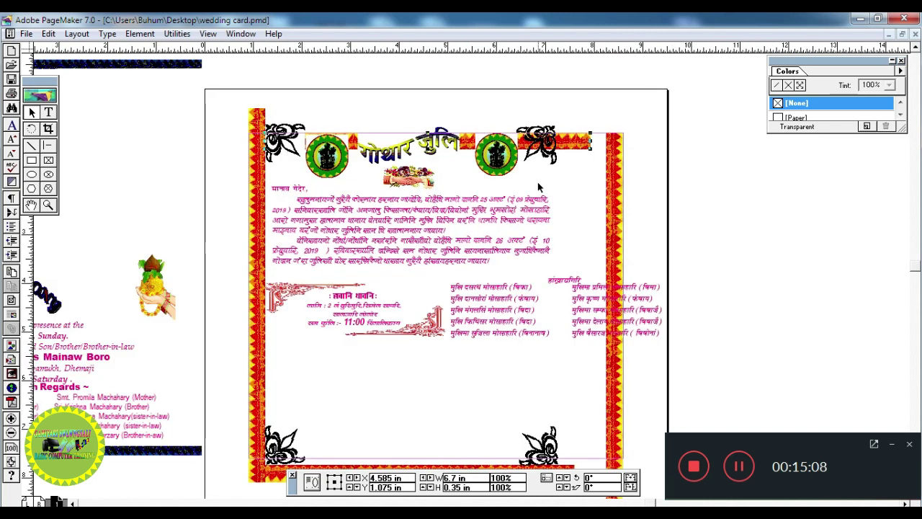
{"action": "key", "text": "ctrl+f"}
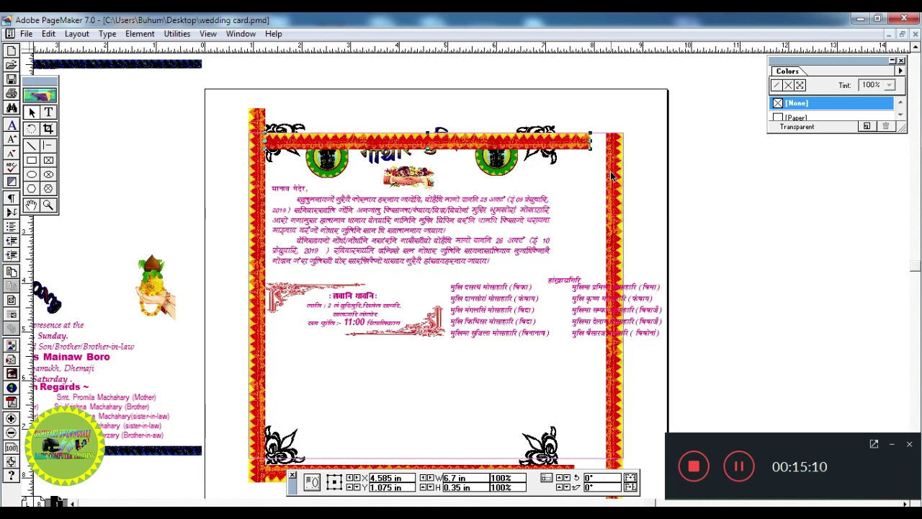
{"action": "left_click", "coordinate": [548, 160]}
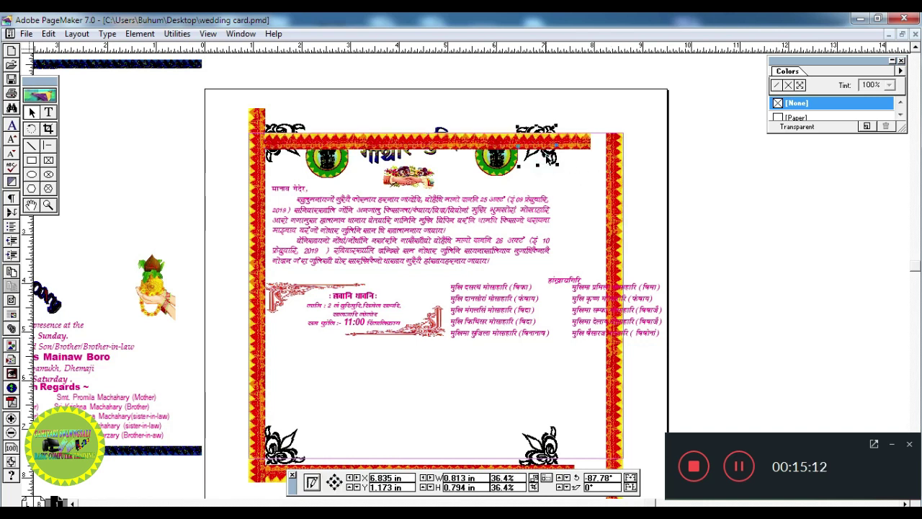
{"action": "left_click", "coordinate": [590, 141]}
{"action": "key", "text": "ctrl+b"}
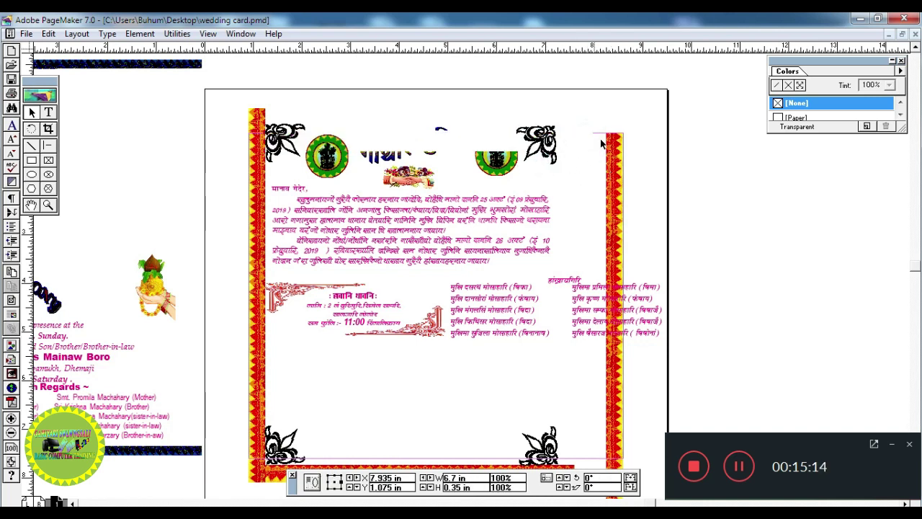
{"action": "left_click_drag", "start_coordinate": [607, 140], "coordinate": [608, 140]}
{"action": "left_click", "coordinate": [536, 108]}
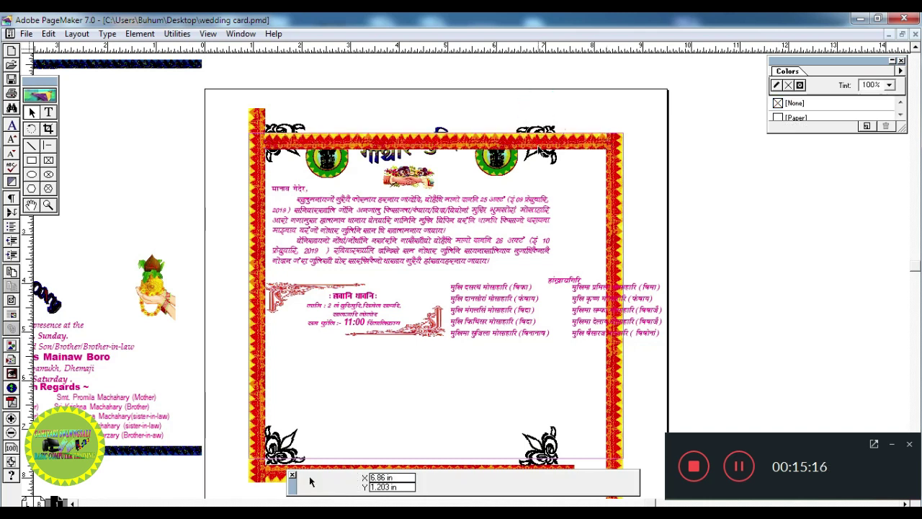
- Move the left vertical border strip down so its upper end meets the top margin
{"action": "left_click", "coordinate": [257, 123]}
{"action": "left_click_drag", "start_coordinate": [257, 124], "coordinate": [261, 136]}
{"action": "scroll", "coordinate": [561, 242], "scroll_direction": "down", "scroll_amount": 3}
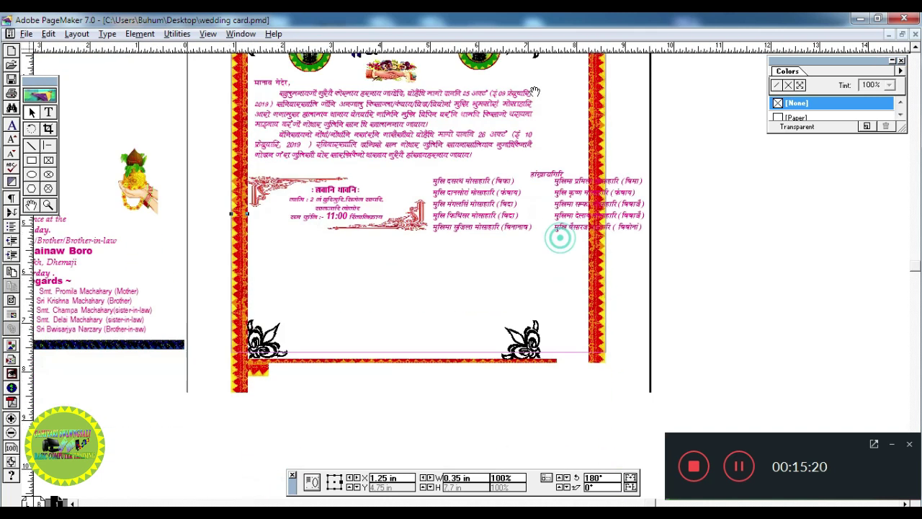
- Stretch the lower horizontal border strip to meet the right vertical strip and align the left strip's lower end with it
{"action": "left_click_drag", "start_coordinate": [516, 323], "coordinate": [597, 302]}
{"action": "left_click_drag", "start_coordinate": [588, 352], "coordinate": [589, 301]}
{"action": "left_click", "coordinate": [227, 325]}
{"action": "left_click_drag", "start_coordinate": [231, 351], "coordinate": [261, 261]}
{"action": "left_click", "coordinate": [293, 352]}
{"action": "left_click", "coordinate": [259, 292]}
- Move the lower-right, upper-right and upper-left corner ornaments into the inner corners of the resized border
{"action": "left_click_drag", "start_coordinate": [520, 307], "coordinate": [566, 277]}
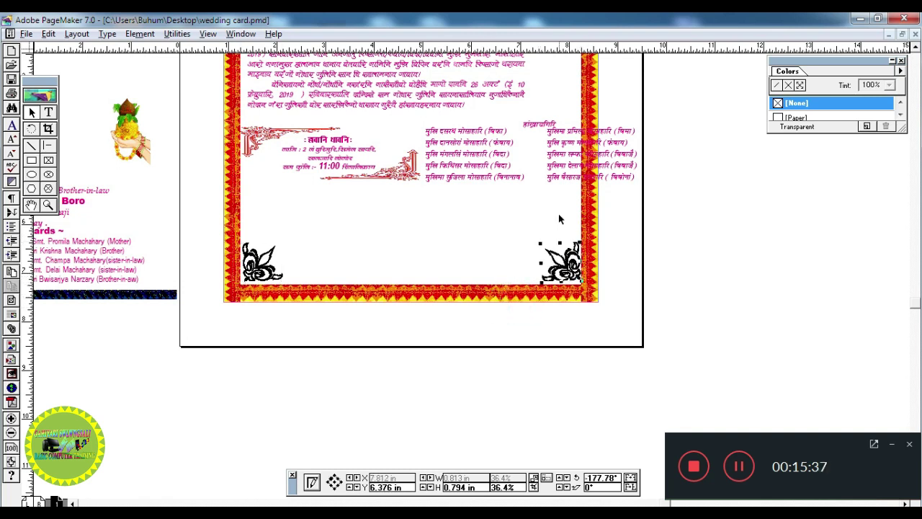
{"action": "scroll", "coordinate": [559, 219], "scroll_direction": "up", "scroll_amount": 3}
{"action": "left_click_drag", "start_coordinate": [526, 138], "coordinate": [581, 147]}
{"action": "left_click", "coordinate": [259, 124]}
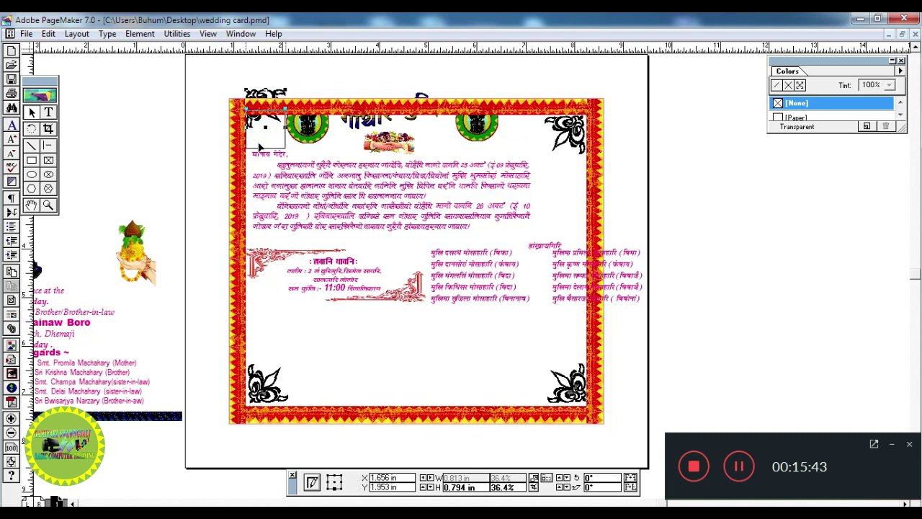
{"action": "left_click_drag", "start_coordinate": [260, 153], "coordinate": [259, 153]}
- Widen the Hindi invitation paragraph's text block to reach the inner edge of the right border strip
{"action": "left_click", "coordinate": [329, 208]}
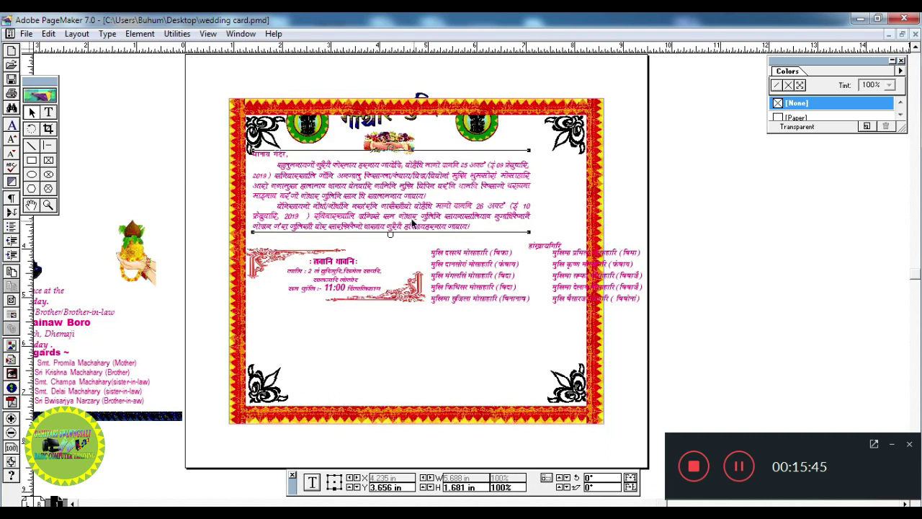
{"action": "left_click_drag", "start_coordinate": [414, 231], "coordinate": [414, 236]}
{"action": "left_click_drag", "start_coordinate": [528, 235], "coordinate": [580, 227]}
- Try narrowing the family names text block to fit inside the right border and extending it downward, and widen it again
{"action": "left_click", "coordinate": [448, 252]}
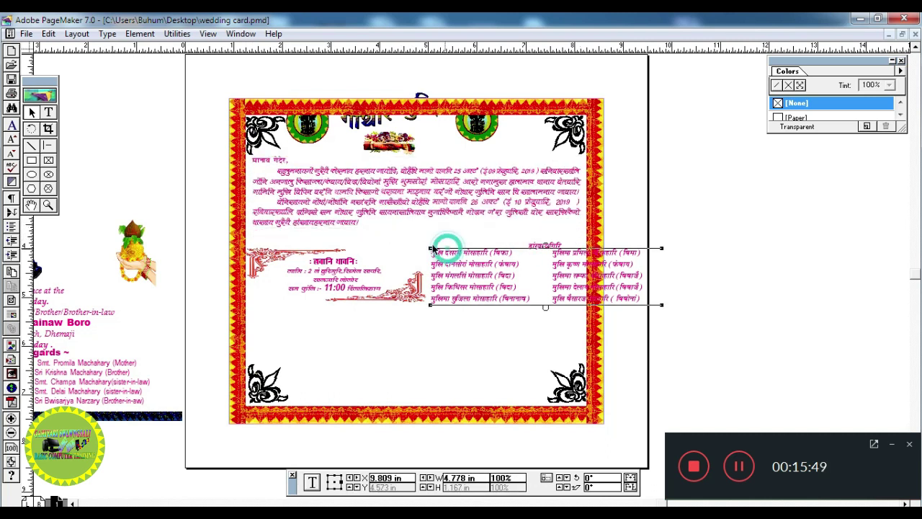
{"action": "left_click", "coordinate": [330, 276]}
{"action": "left_click", "coordinate": [414, 330]}
{"action": "left_click", "coordinate": [479, 274]}
{"action": "left_click_drag", "start_coordinate": [666, 308], "coordinate": [581, 305]}
{"action": "left_click_drag", "start_coordinate": [506, 310], "coordinate": [515, 353]}
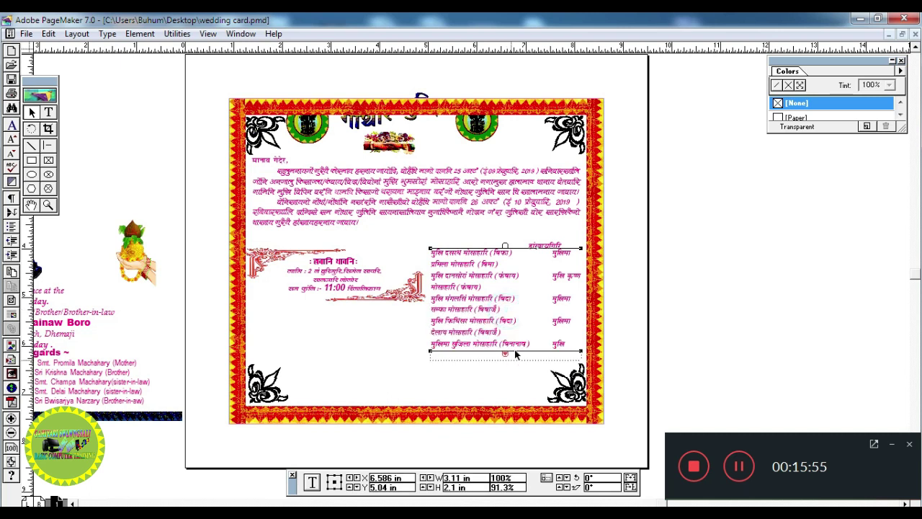
{"action": "left_click_drag", "start_coordinate": [580, 353], "coordinate": [724, 304]}
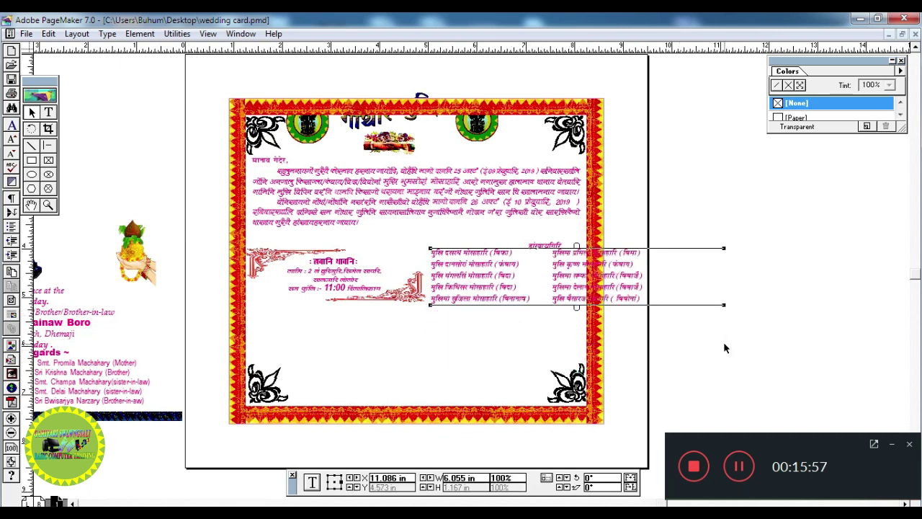
- Delete the red ornamental frame around the Hindi venue and time text
{"action": "left_click", "coordinate": [389, 310]}
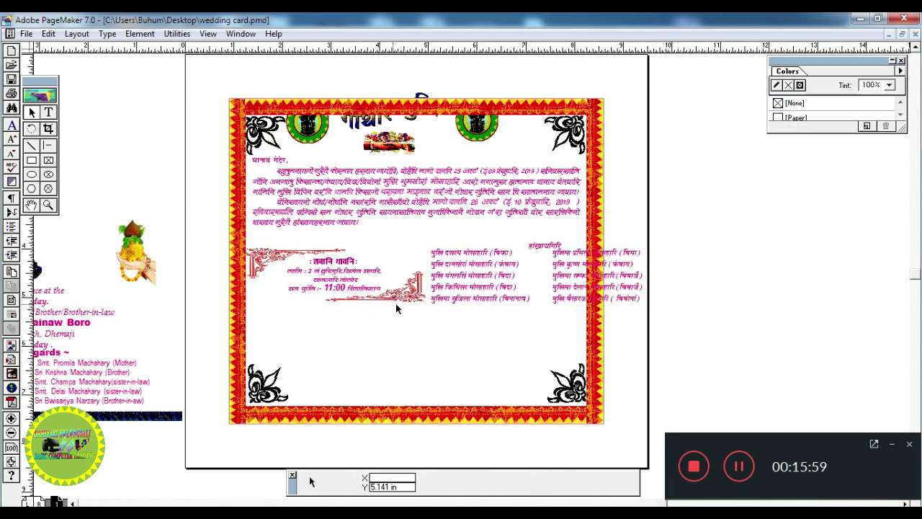
{"action": "left_click", "coordinate": [396, 303]}
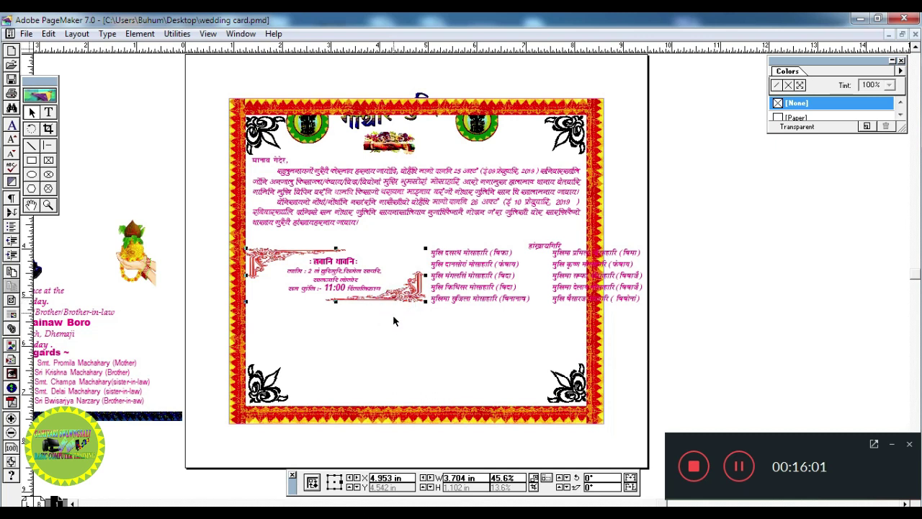
{"action": "left_click", "coordinate": [401, 288]}
{"action": "left_click", "coordinate": [398, 332]}
{"action": "left_click", "coordinate": [404, 297]}
{"action": "left_click", "coordinate": [420, 292]}
{"action": "key", "text": "Delete"}
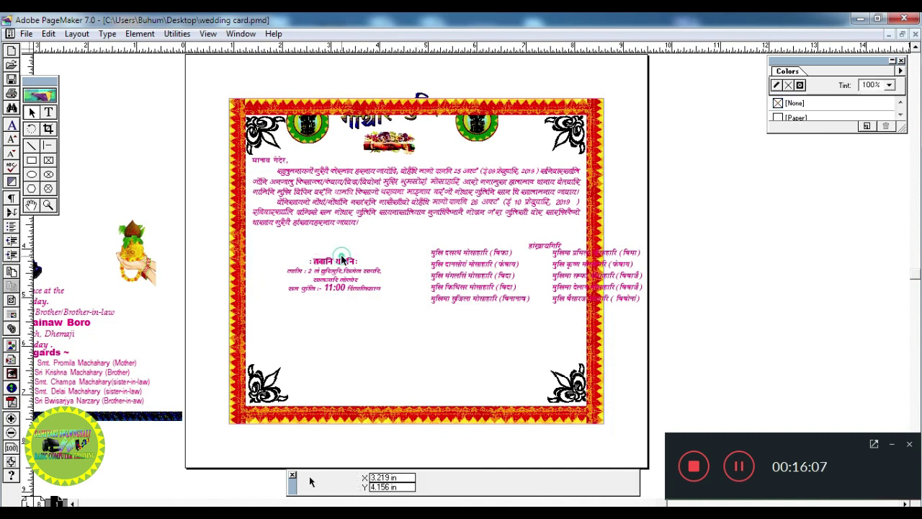
- Move the venue and time text up toward the left border and shift the family names list left so it fits inside the border
{"action": "left_click", "coordinate": [332, 272]}
{"action": "left_click_drag", "start_coordinate": [332, 272], "coordinate": [291, 251]}
{"action": "left_click", "coordinate": [445, 268]}
{"action": "left_click_drag", "start_coordinate": [445, 268], "coordinate": [402, 253]}
{"action": "left_click", "coordinate": [306, 263]}
{"action": "mouse_move", "coordinate": [306, 262]}
{"action": "left_mouse_down"}
{"action": "mouse_move", "coordinate": [314, 262]}
{"action": "mouse_move", "coordinate": [306, 257]}
{"action": "left_mouse_up"}
{"action": "left_click", "coordinate": [317, 257]}
{"action": "left_click", "coordinate": [363, 329]}
- Move the curved WEDDING CEREMONY title from the old English card into the empty area below the family names on the new card
{"action": "left_click_drag", "start_coordinate": [363, 329], "coordinate": [428, 301]}
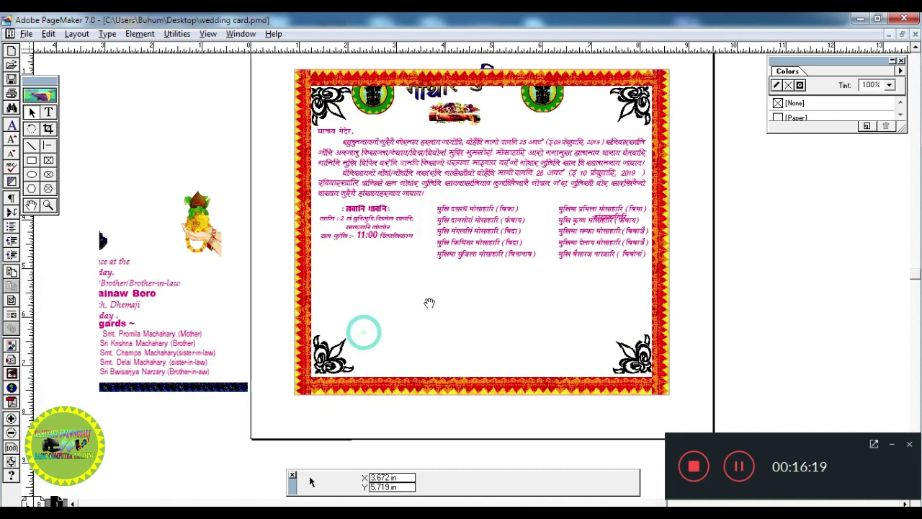
{"action": "left_click", "coordinate": [152, 197]}
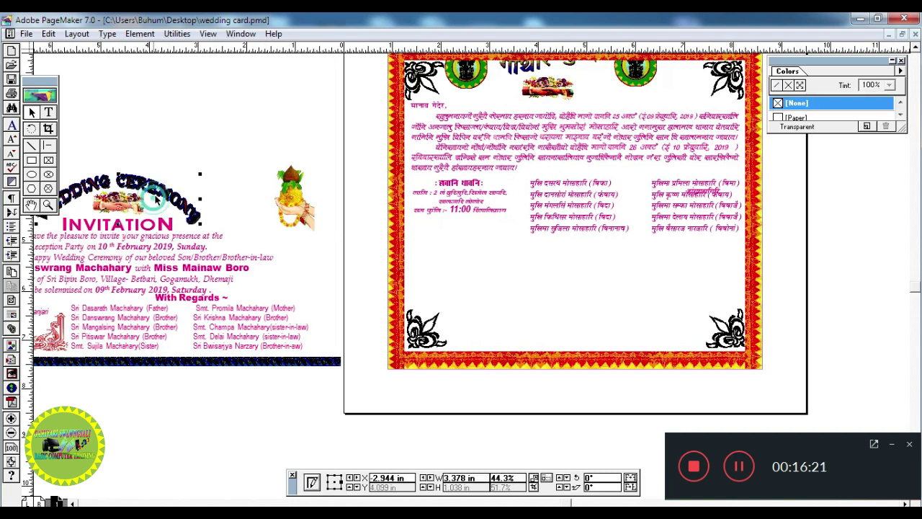
{"action": "left_click_drag", "start_coordinate": [150, 179], "coordinate": [659, 398]}
{"action": "left_click", "coordinate": [645, 342]}
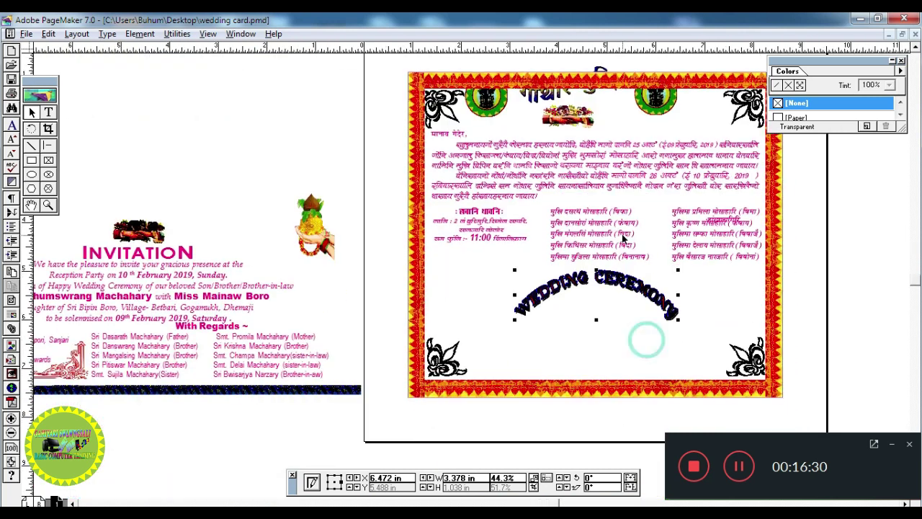
{"action": "left_click", "coordinate": [736, 470]}
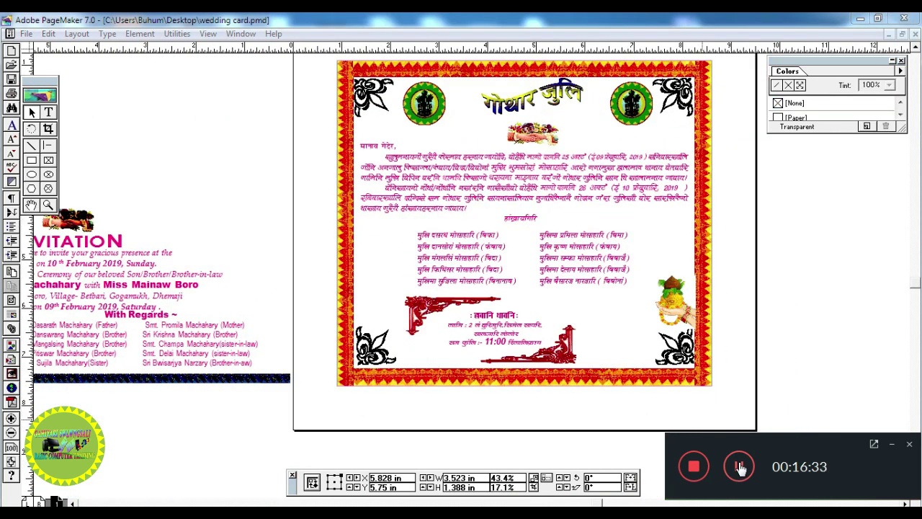